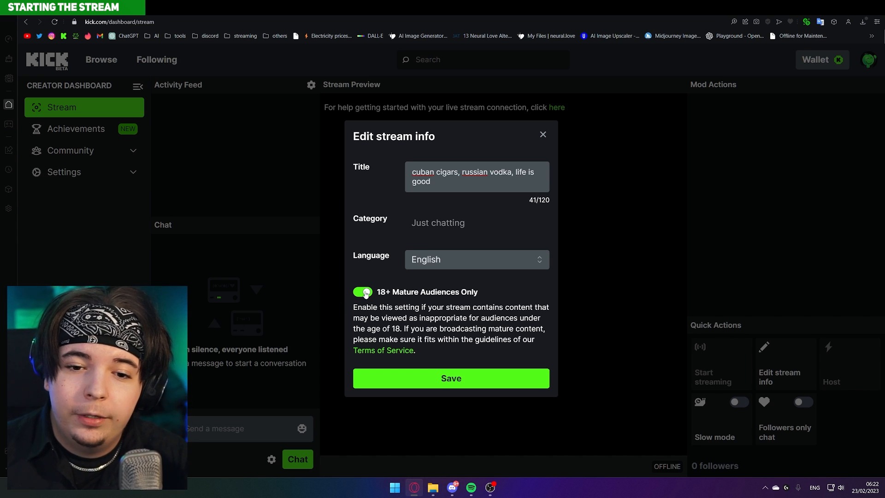
Step: Save the edited stream info with the 18+ mature audiences option enabled
{"action": "left_click", "coordinate": [470, 377]}
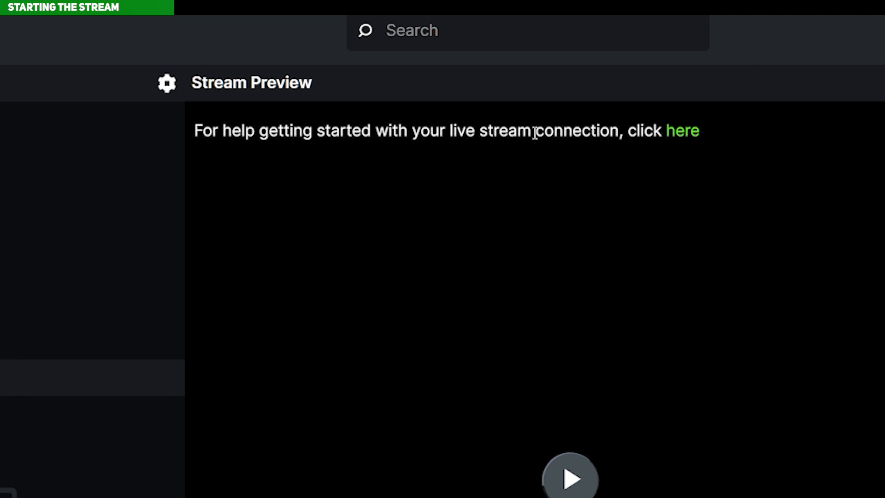
Step: Open the live stream connection guide and examine its recommended OBS stream and output settings
{"action": "left_click", "coordinate": [688, 134]}
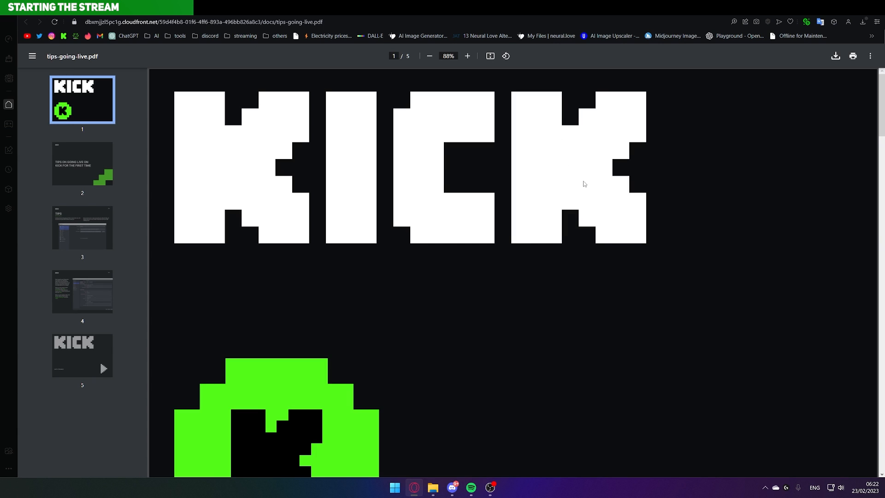
{"action": "scroll", "coordinate": [602, 190], "scroll_direction": "down", "scroll_amount": 3, "text": "ctrl"}
{"action": "scroll", "coordinate": [606, 192], "scroll_direction": "down", "scroll_amount": 10}
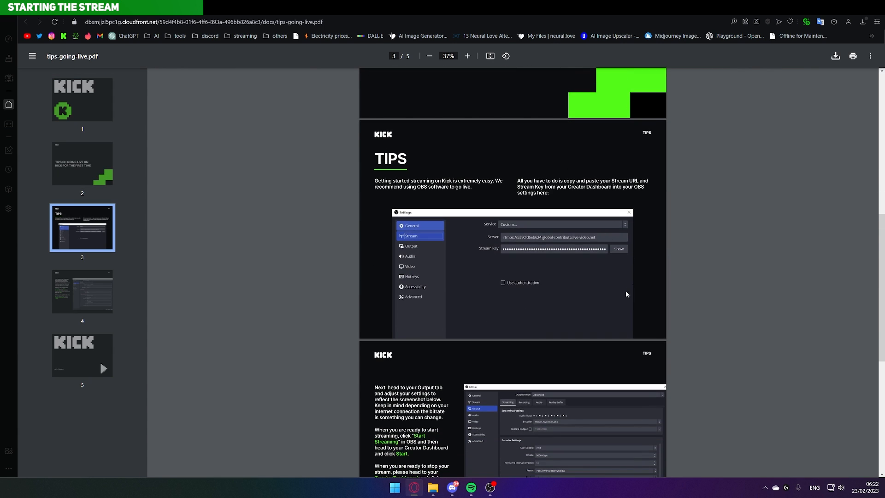
{"action": "scroll", "coordinate": [625, 290], "scroll_direction": "up", "scroll_amount": 3, "text": "ctrl"}
{"action": "scroll", "coordinate": [637, 302], "scroll_direction": "up", "scroll_amount": 2}
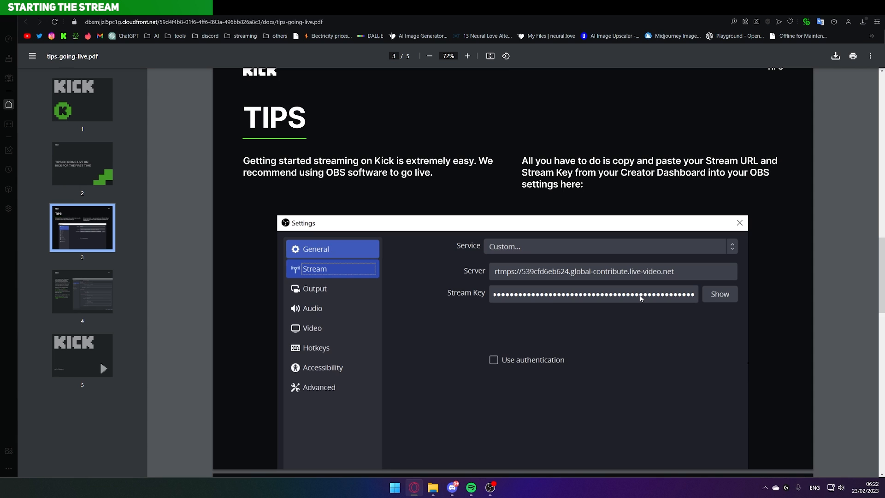
{"action": "scroll", "coordinate": [640, 298], "scroll_direction": "down", "scroll_amount": 10}
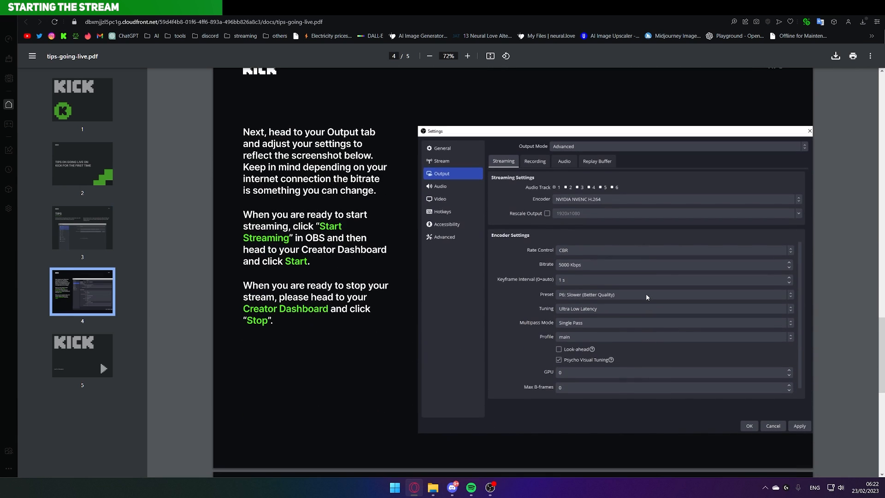
{"action": "scroll", "coordinate": [646, 293], "scroll_direction": "up", "scroll_amount": 6, "text": "ctrl"}
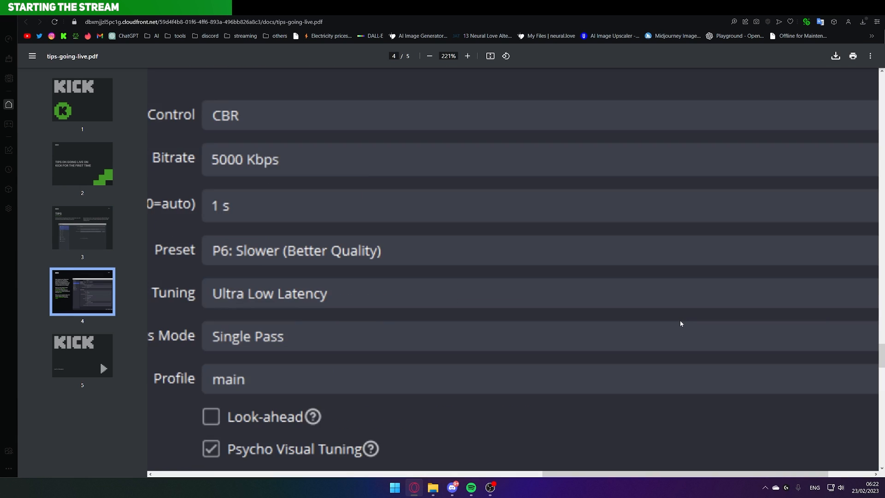
{"action": "scroll", "coordinate": [229, 155], "scroll_direction": "down", "scroll_amount": 2, "text": "ctrl"}
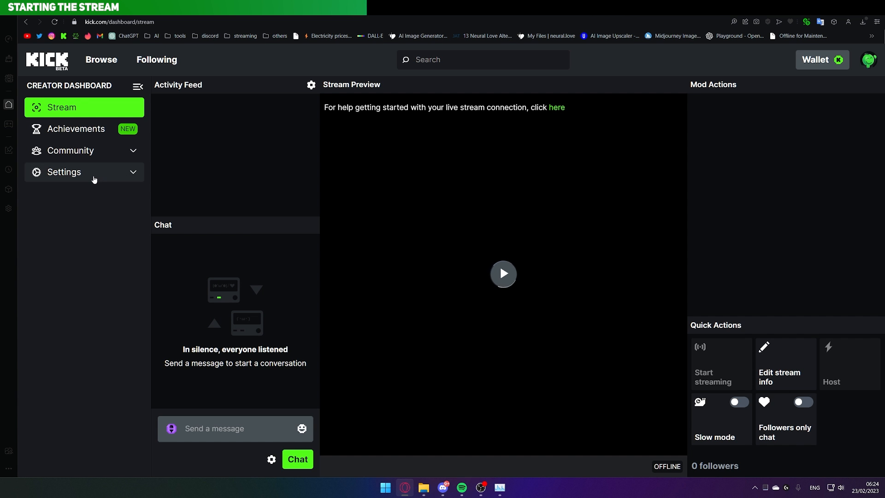
Step: Open the stream URL and key settings in the Creator Dashboard, and open the Stream settings in OBS
{"action": "left_click", "coordinate": [94, 179]}
{"action": "left_click", "coordinate": [74, 215]}
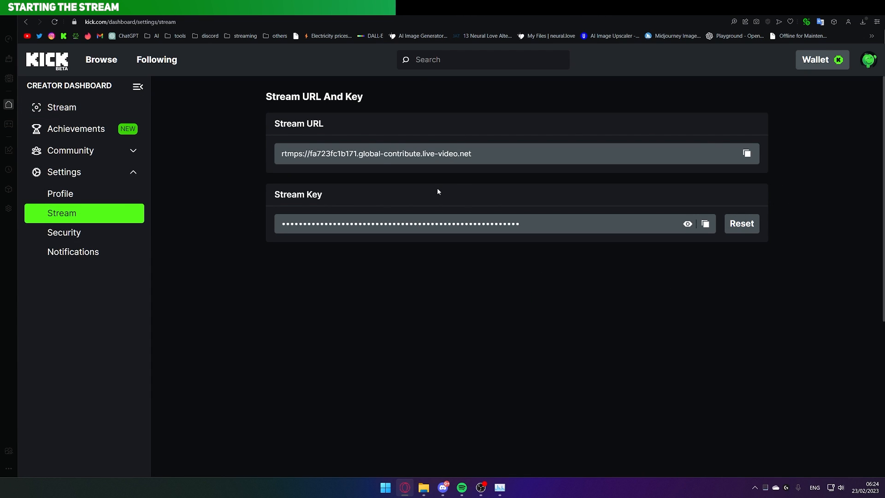
{"action": "mouse_move", "coordinate": [481, 487]}
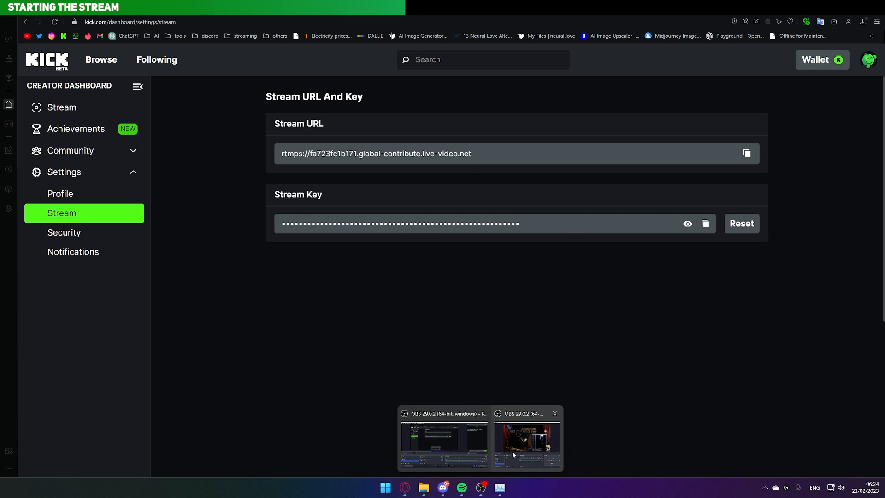
{"action": "left_click", "coordinate": [530, 427]}
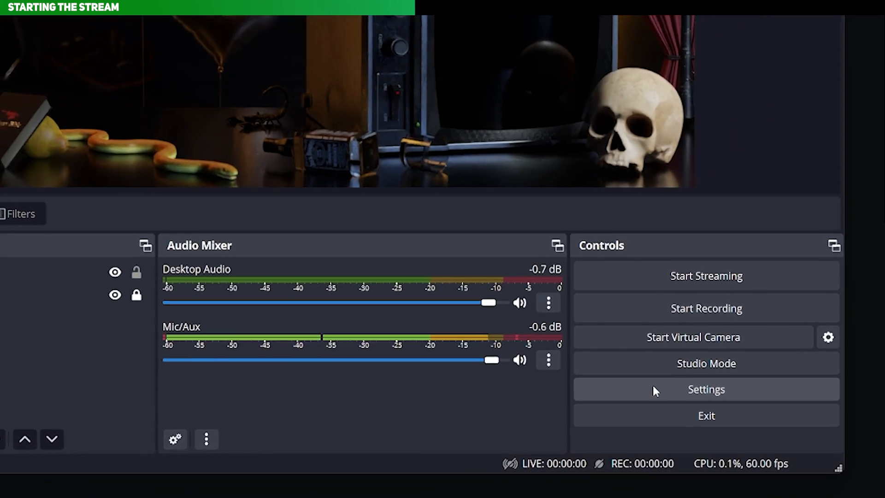
{"action": "left_click", "coordinate": [753, 415]}
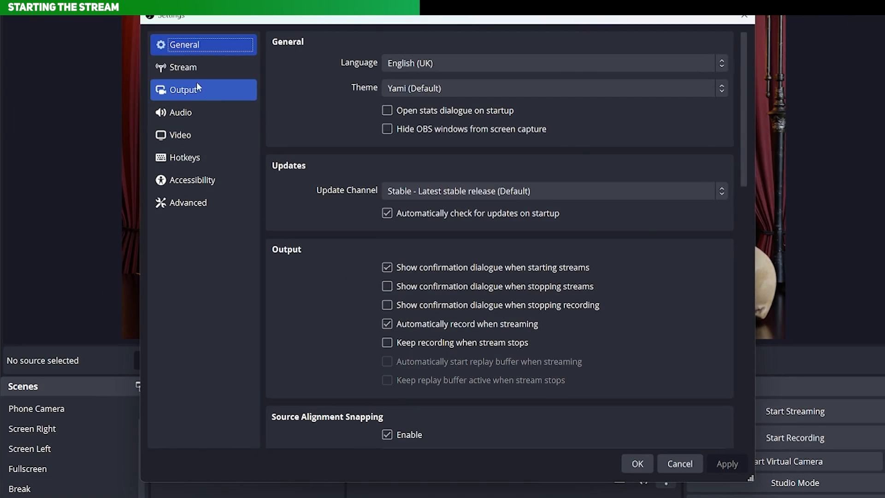
{"action": "left_click", "coordinate": [190, 74]}
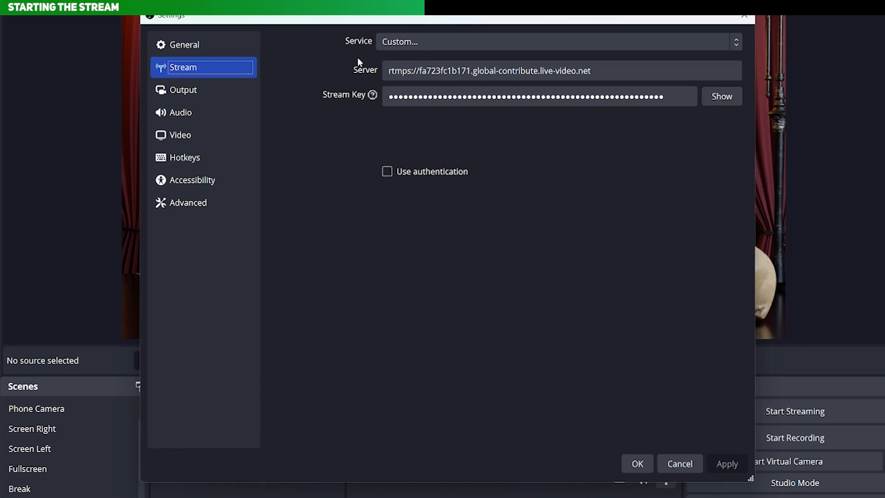
Step: Set the OBS streaming service to Custom
{"action": "left_click", "coordinate": [423, 45]}
{"action": "left_click", "coordinate": [418, 72]}
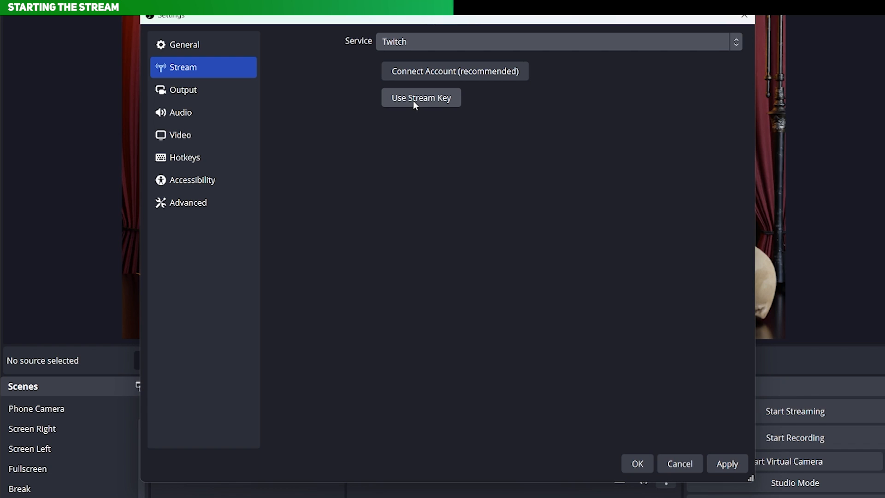
{"action": "left_click", "coordinate": [413, 43]}
{"action": "left_click", "coordinate": [414, 57]}
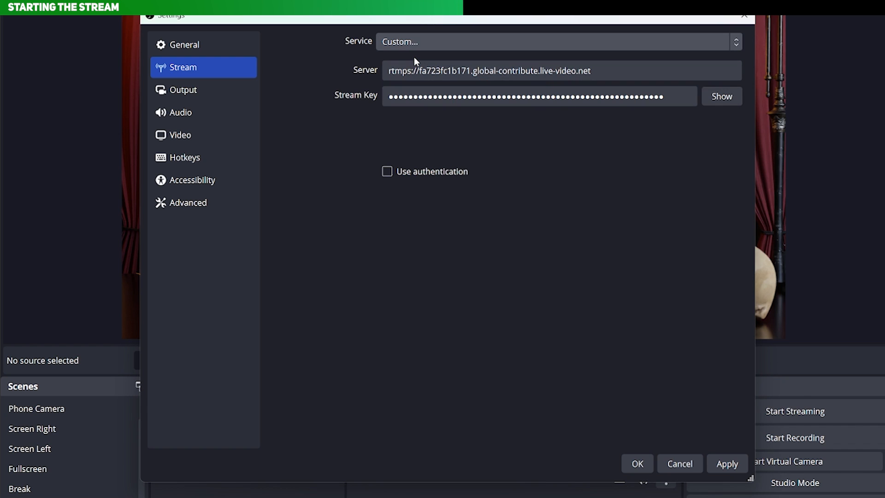
Step: Paste the stream key, use the Kick stream URL as the server, and apply the OBS stream settings
{"action": "left_click_drag", "start_coordinate": [670, 97], "coordinate": [282, 100]}
{"action": "key", "text": "ctrl+v"}
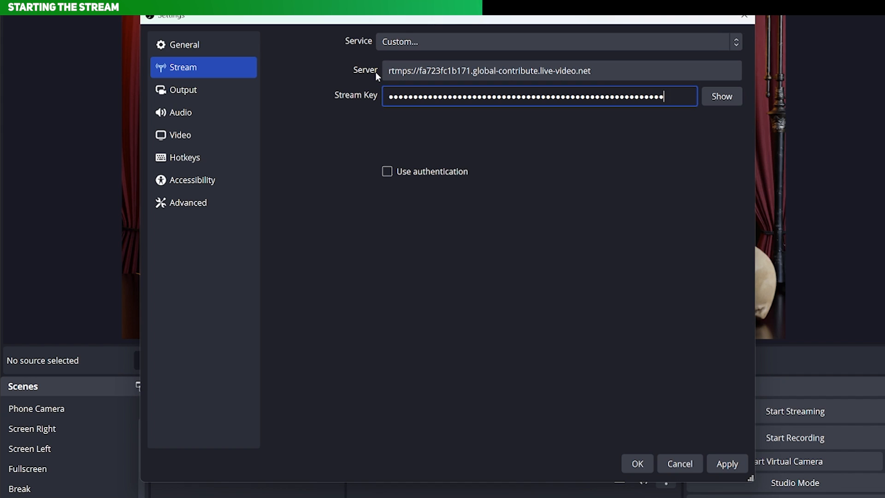
{"action": "left_click_drag", "start_coordinate": [386, 71], "coordinate": [664, 87]}
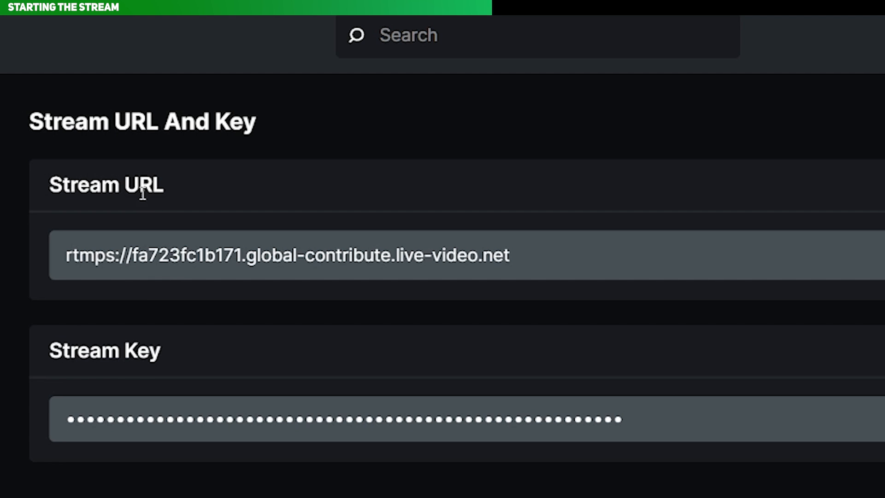
{"action": "left_click_drag", "start_coordinate": [76, 185], "coordinate": [241, 184]}
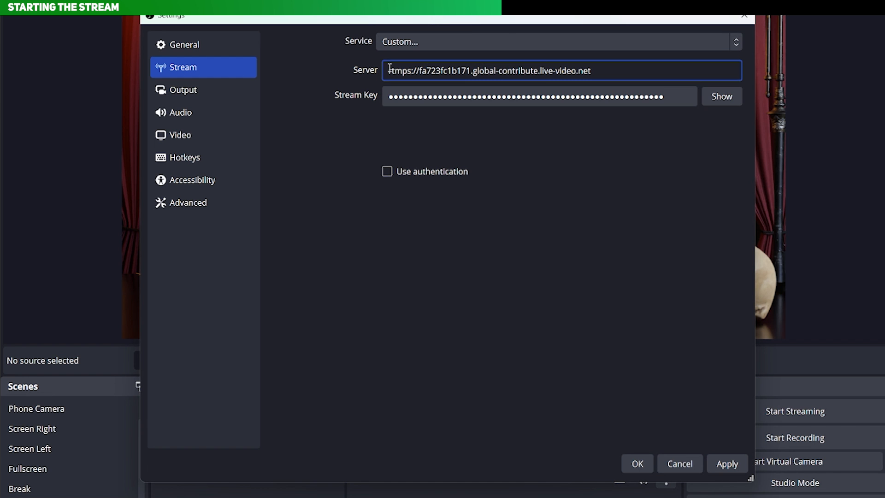
{"action": "left_click", "coordinate": [727, 464]}
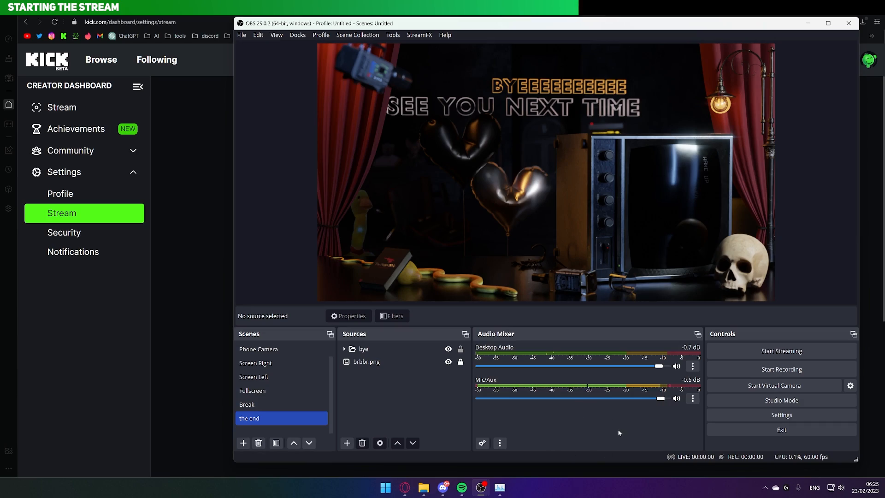
Step: Start streaming from OBS and confirm the start
{"action": "left_click", "coordinate": [805, 345]}
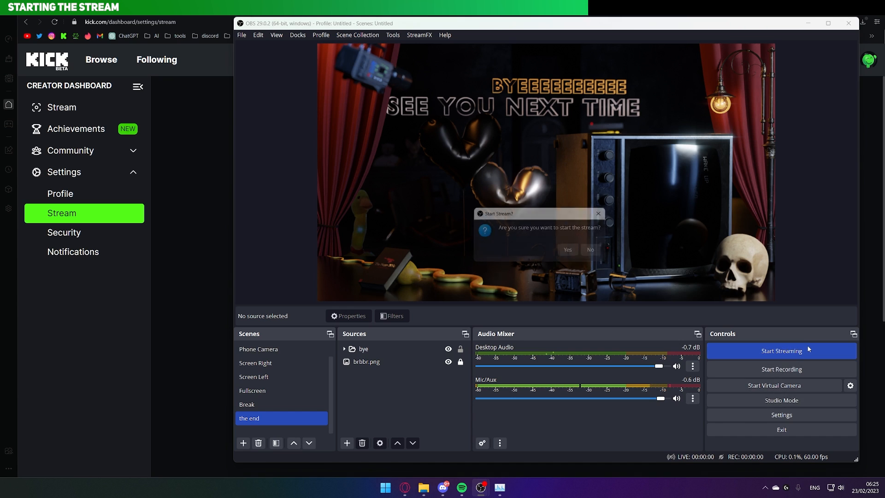
{"action": "left_click", "coordinate": [577, 251]}
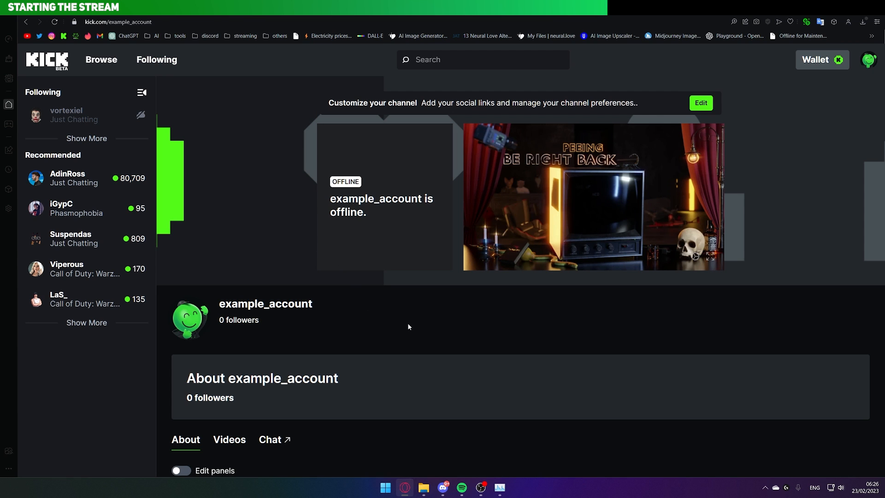
Step: Reload the Kick channel page and compare its live status with the streaming status in OBS
{"action": "right_click", "coordinate": [407, 322]}
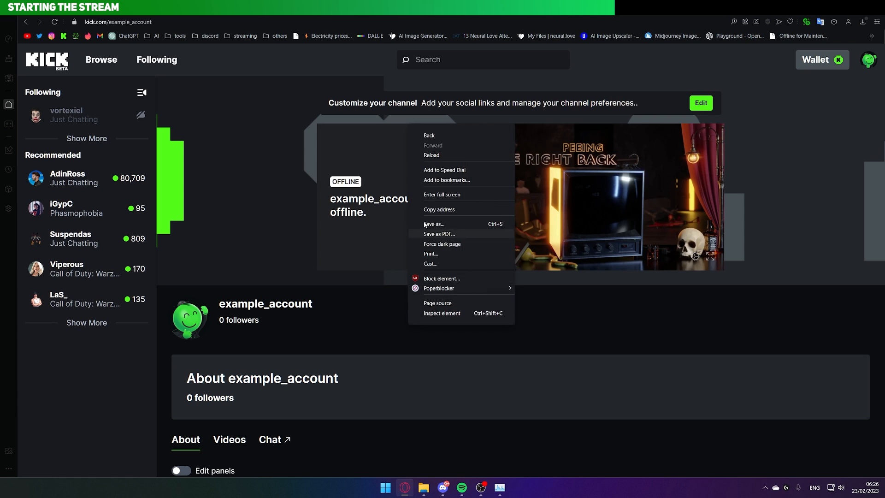
{"action": "left_click", "coordinate": [428, 155]}
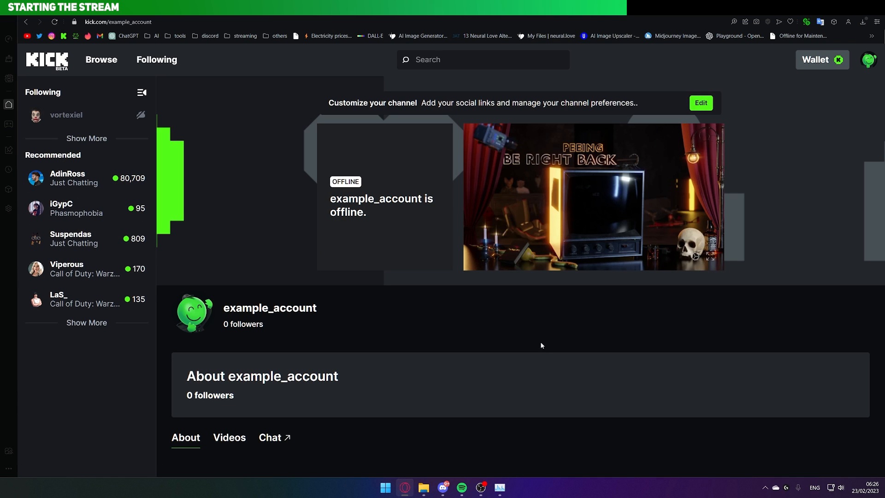
{"action": "mouse_move", "coordinate": [481, 487]}
{"action": "left_click", "coordinate": [527, 438]}
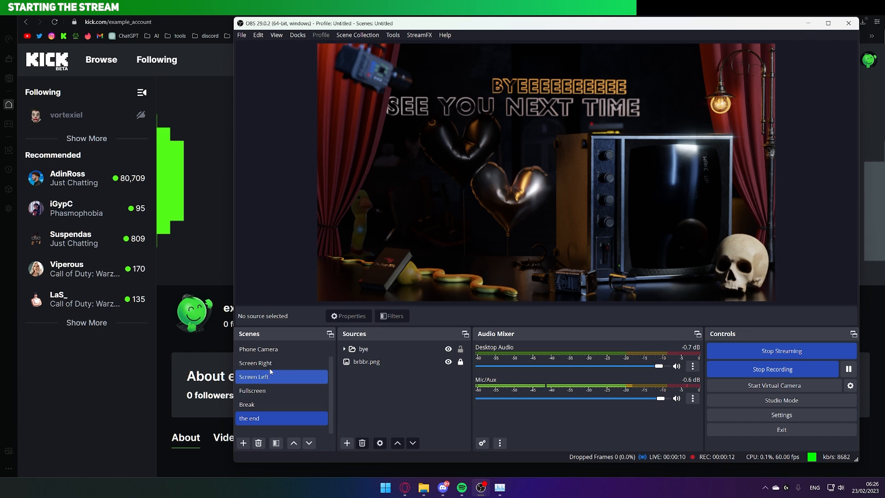
{"action": "left_click", "coordinate": [204, 346]}
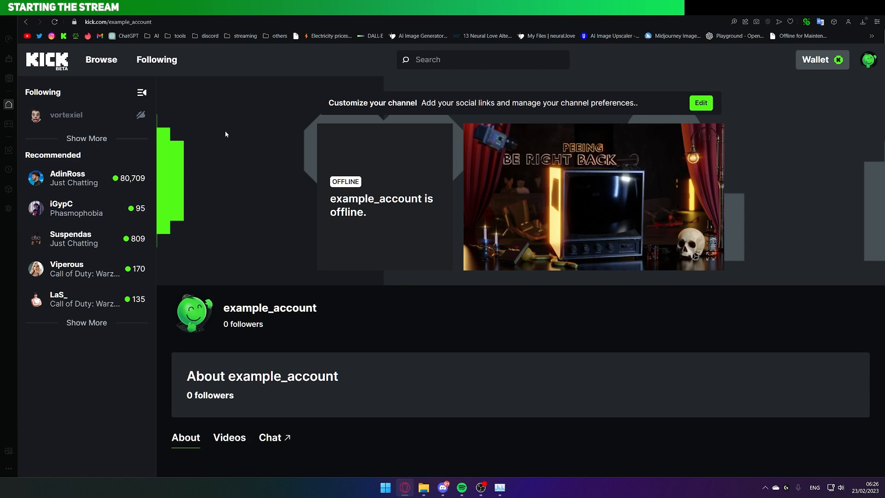
Step: Return to the Creator Dashboard's stream page, check the feed against OBS, and start streaming on Kick
{"action": "left_click", "coordinate": [82, 8]}
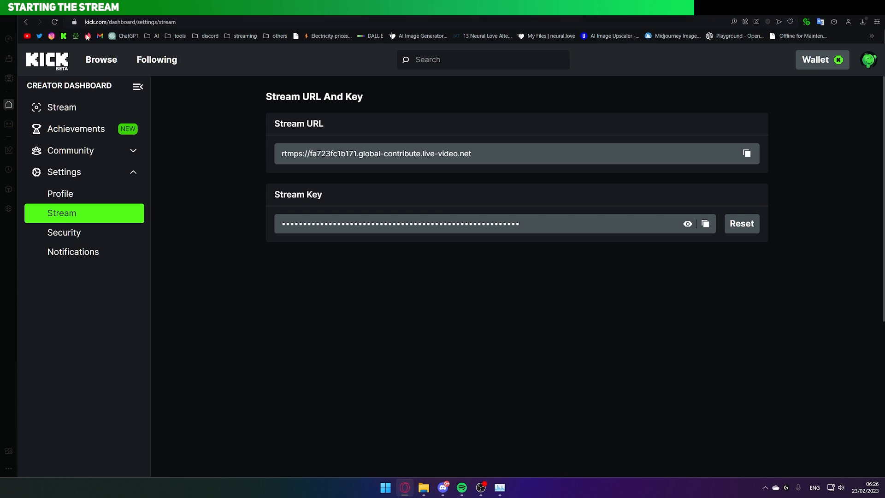
{"action": "left_click", "coordinate": [87, 115]}
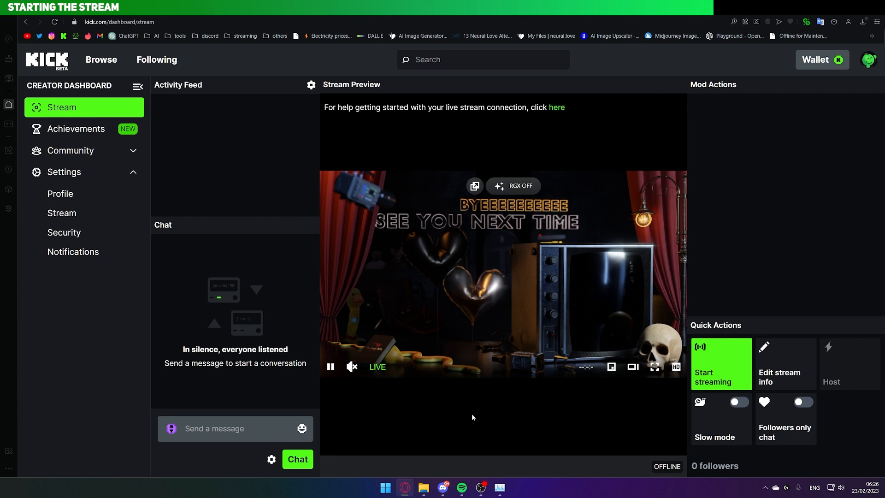
{"action": "mouse_move", "coordinate": [481, 488]}
{"action": "left_click", "coordinate": [549, 440]}
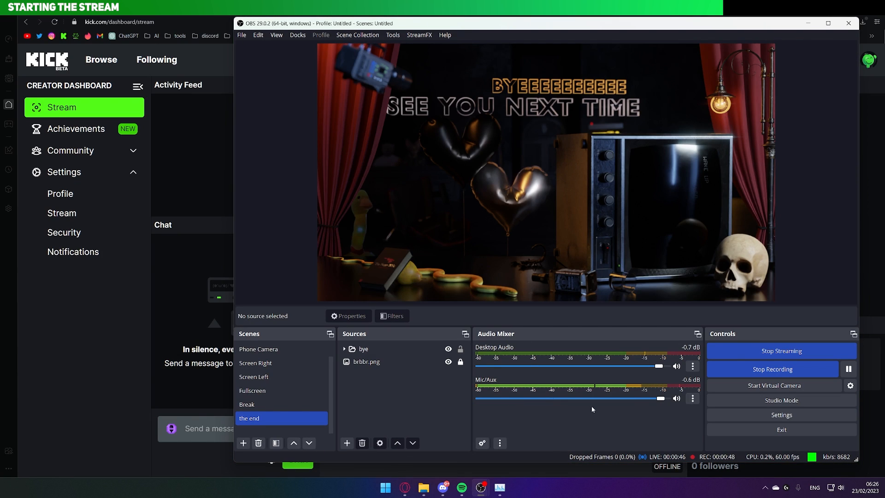
{"action": "left_click", "coordinate": [196, 312]}
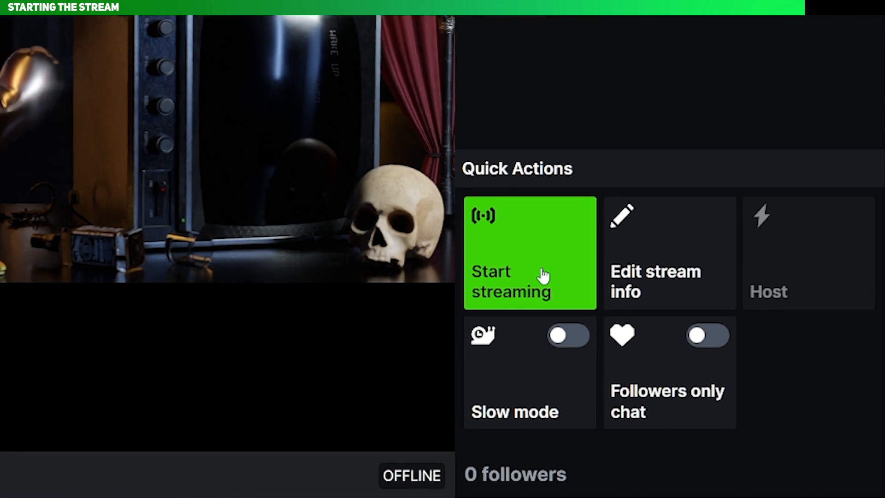
{"action": "left_click", "coordinate": [727, 370]}
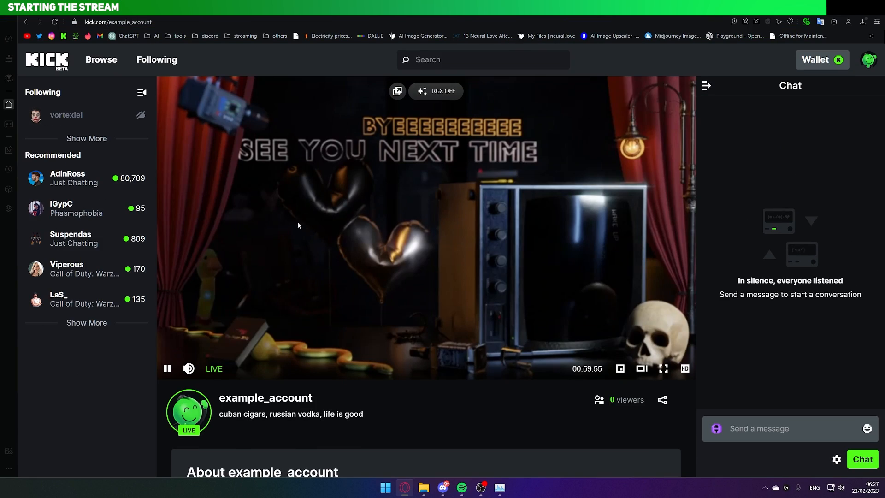
Step: Send the message "hello muself" in the live channel's chat
{"action": "key", "text": "m"}
{"action": "left_click", "coordinate": [761, 428]}
{"action": "type", "text": "hello muse"}
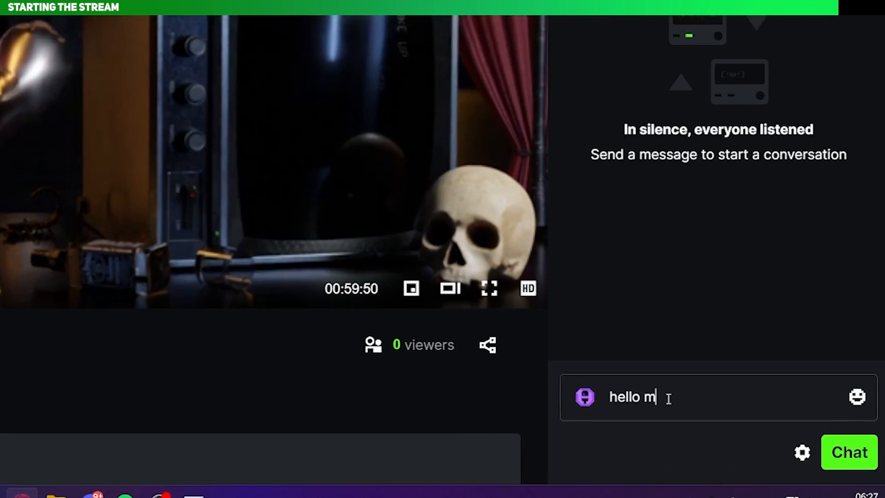
{"action": "type", "text": "lf"}
{"action": "key", "text": "Return"}
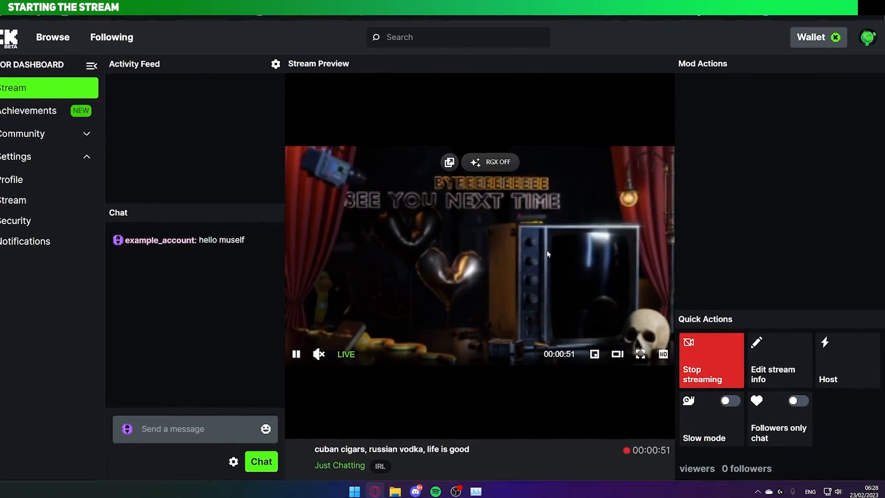
Step: Stop the broadcast from the Creator Dashboard and confirm it
{"action": "left_click", "coordinate": [692, 351]}
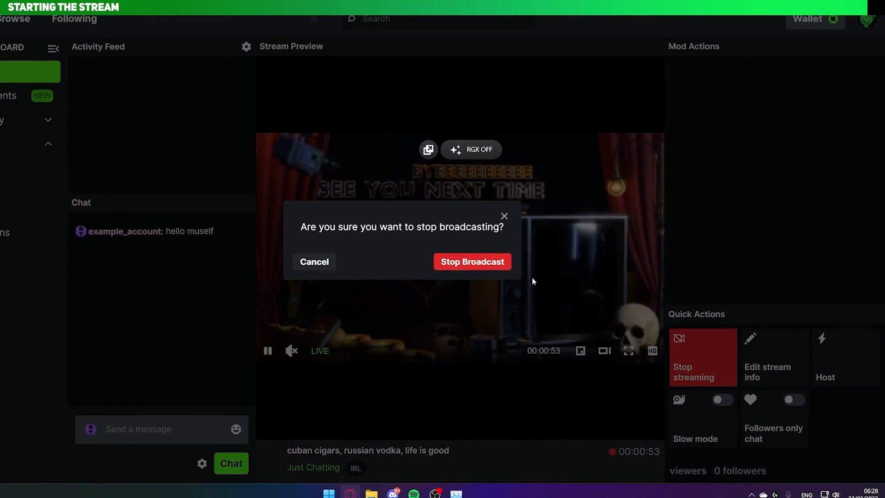
{"action": "left_click", "coordinate": [479, 262]}
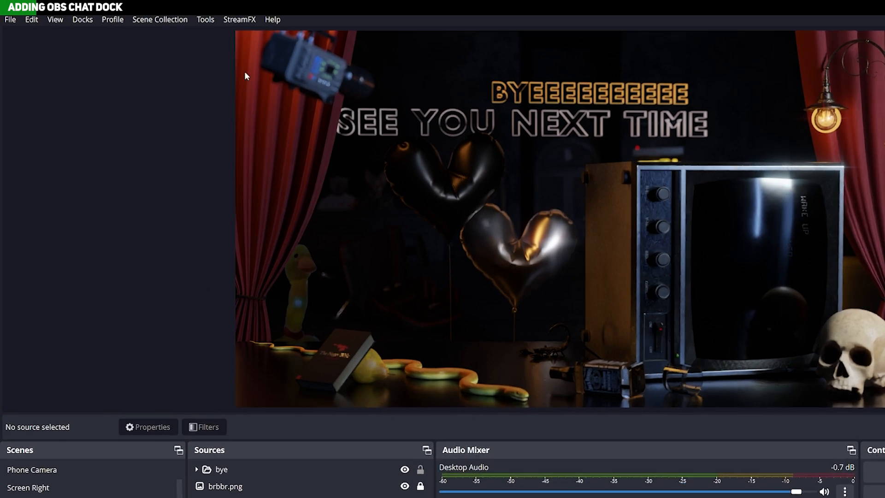
Step: Add a custom browser dock named "kick chat" with the URL kick.com/example_account/chatroom and apply it
{"action": "left_click", "coordinate": [64, 16]}
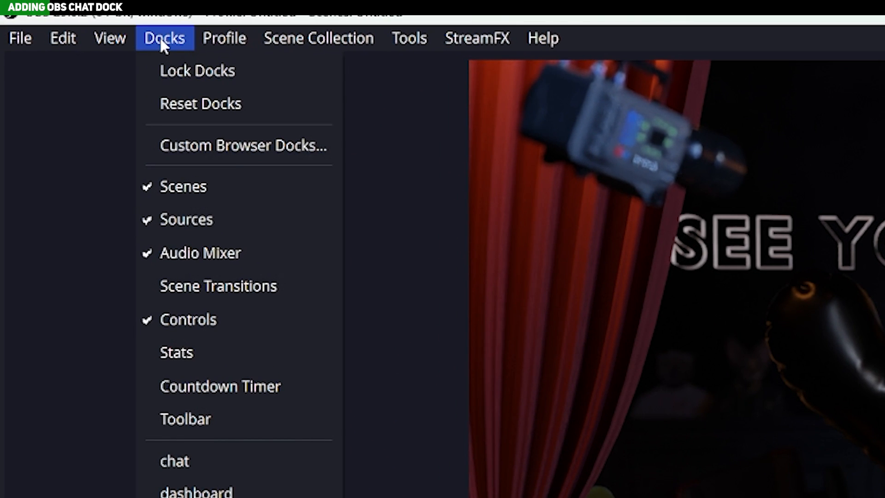
{"action": "left_click", "coordinate": [278, 147]}
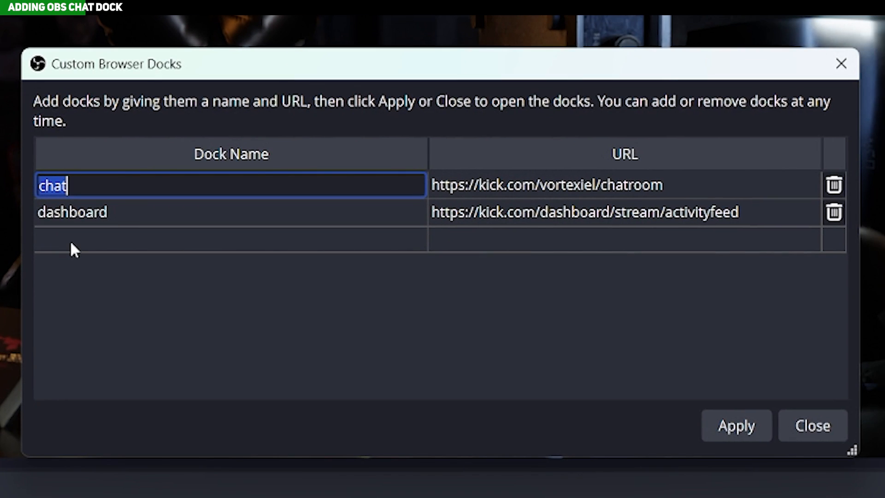
{"action": "left_click", "coordinate": [71, 242]}
{"action": "type", "text": "kick chat"}
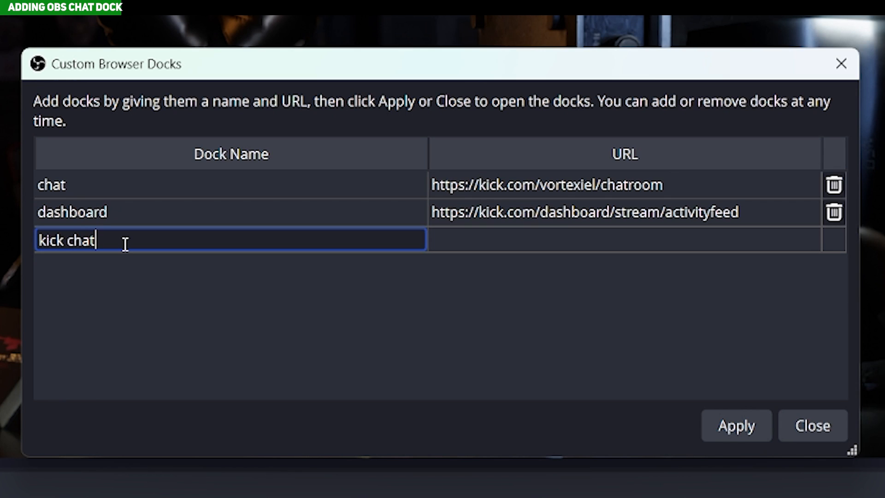
{"action": "left_click", "coordinate": [485, 249]}
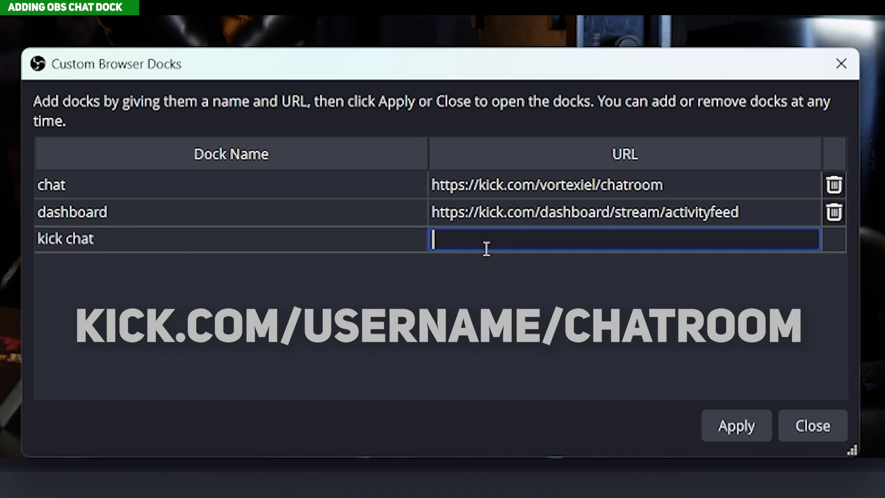
{"action": "type", "text": "kick.com"}
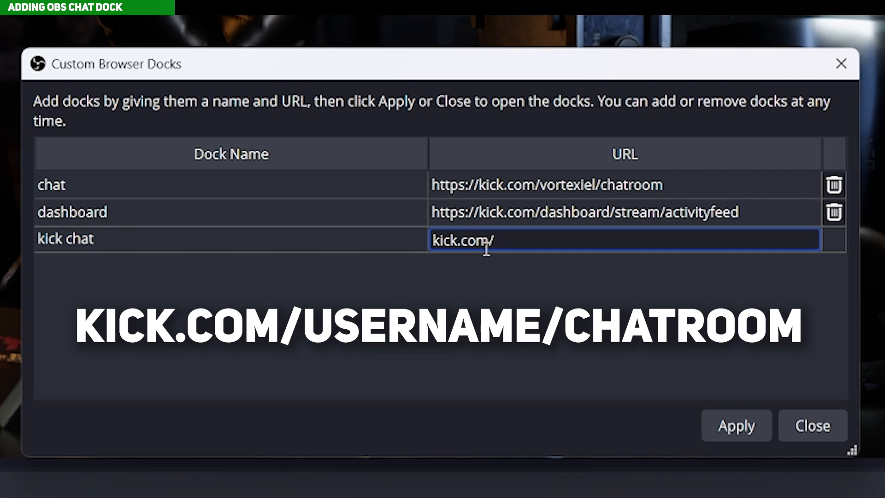
{"action": "type", "text": "/exam"}
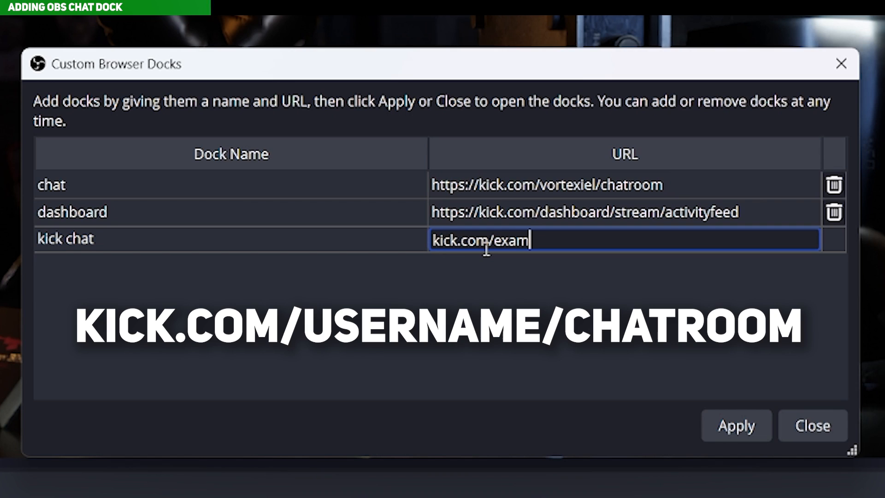
{"action": "type", "text": "ple_account/chatroom"}
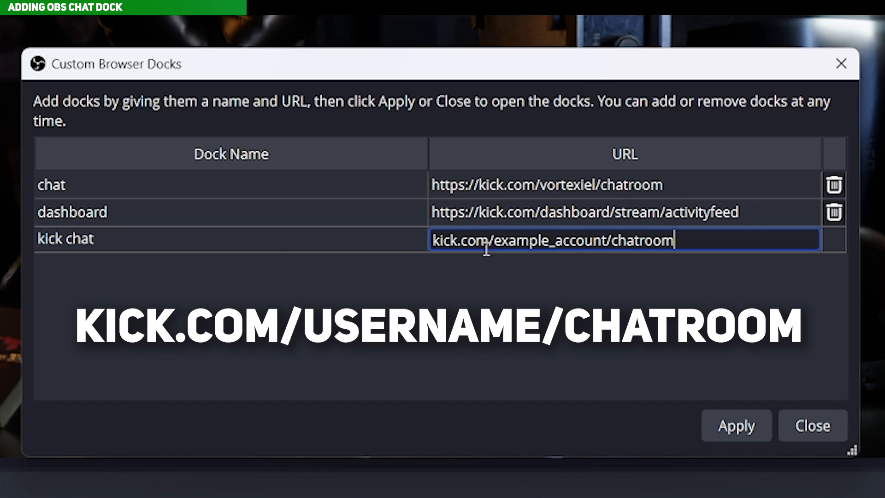
{"action": "left_click", "coordinate": [734, 421]}
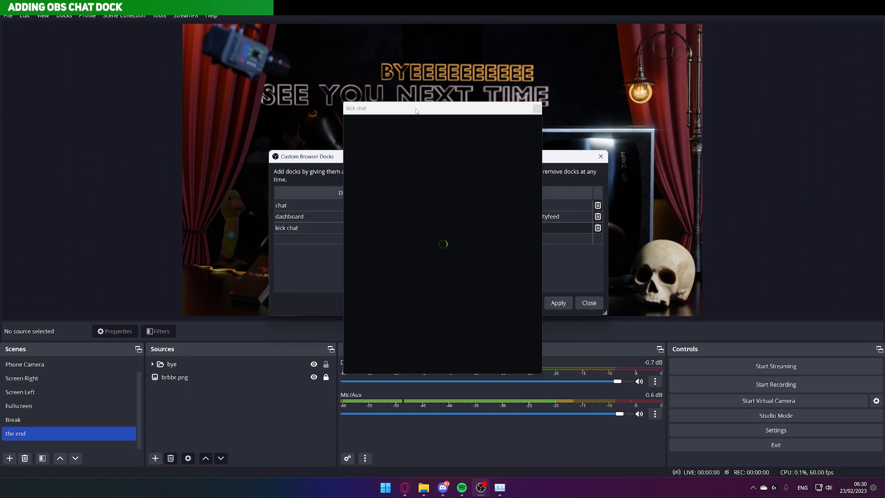
Step: Dock the kick chat window along the left edge of the OBS window and accept its cookie notice
{"action": "left_click_drag", "start_coordinate": [417, 111], "coordinate": [10, 70]}
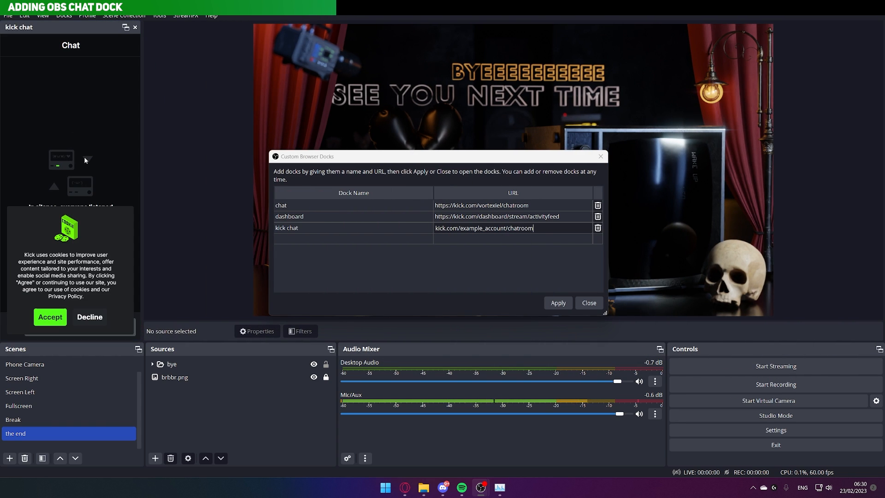
{"action": "left_click", "coordinate": [48, 318]}
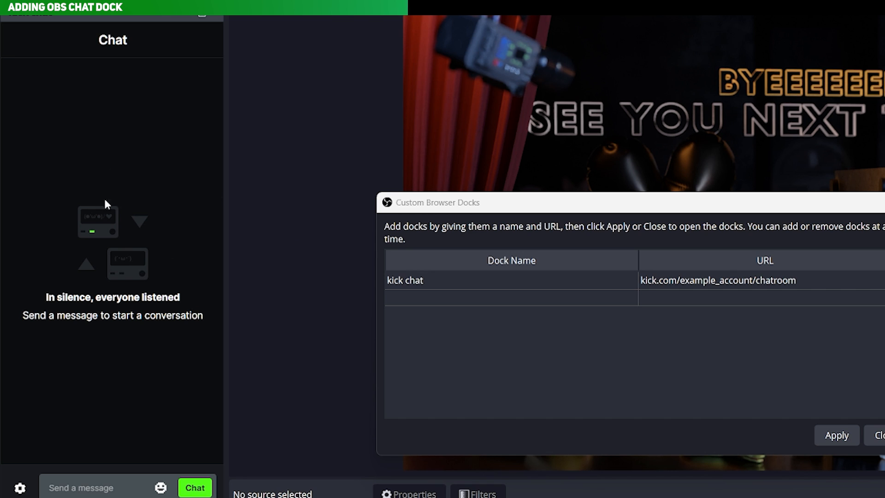
{"action": "left_click", "coordinate": [91, 492]}
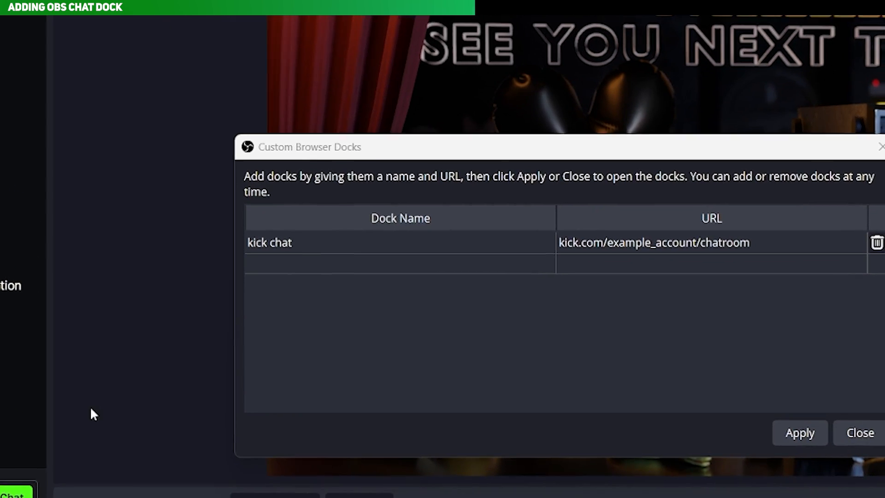
Step: Add a second custom browser dock named "kick" with the URL kick.com and apply it
{"action": "double_click", "coordinate": [326, 264]}
{"action": "type", "text": "kick"}
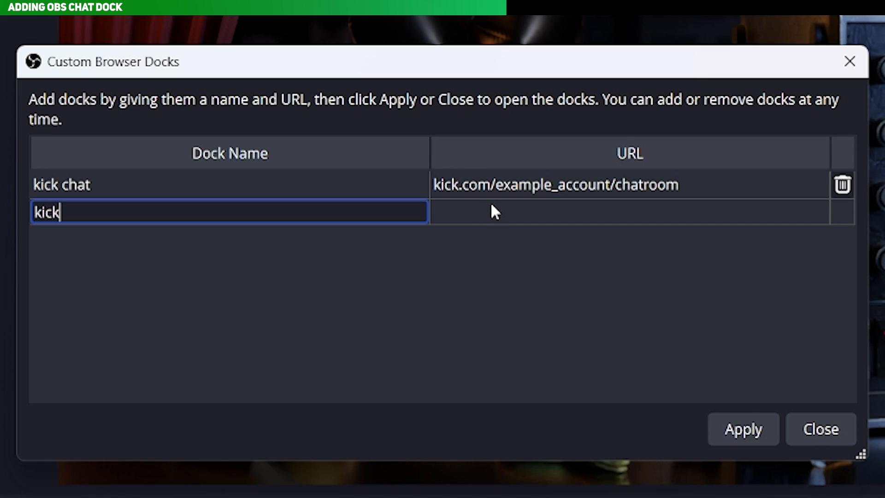
{"action": "double_click", "coordinate": [494, 210]}
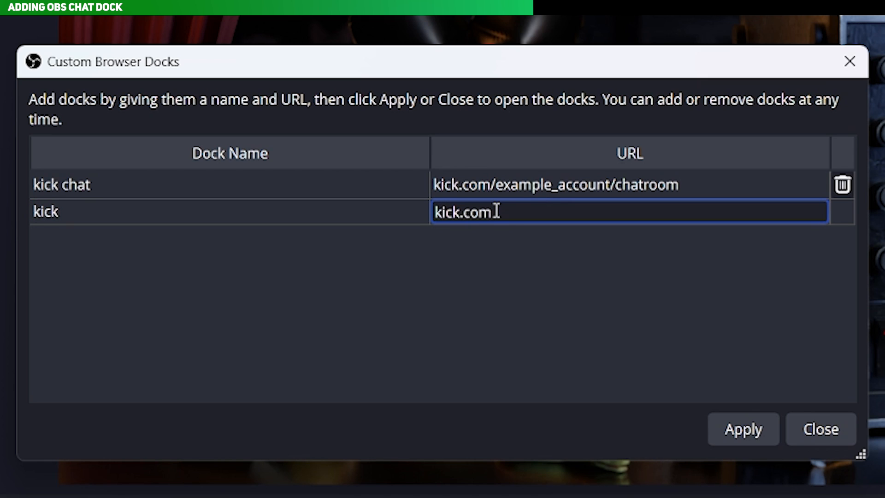
{"action": "type", "text": "kick.com"}
{"action": "left_click", "coordinate": [744, 416]}
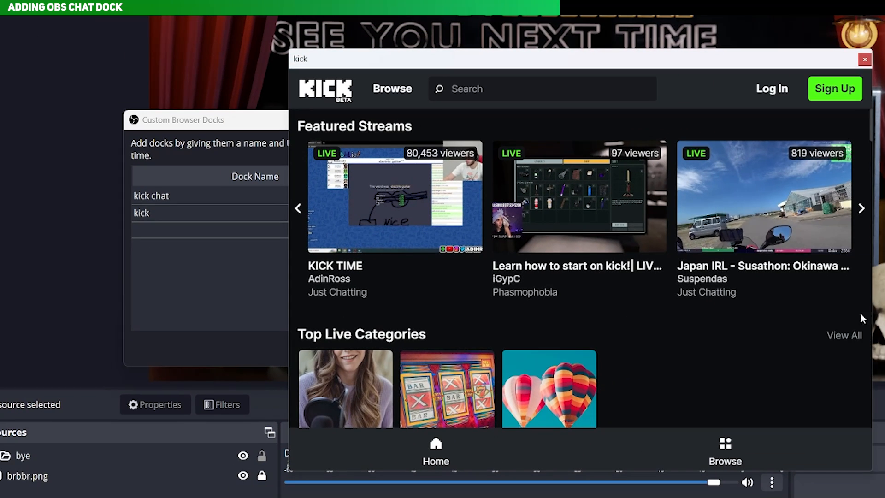
Step: Log in to Kick with Google inside the kick dock
{"action": "left_click", "coordinate": [784, 91]}
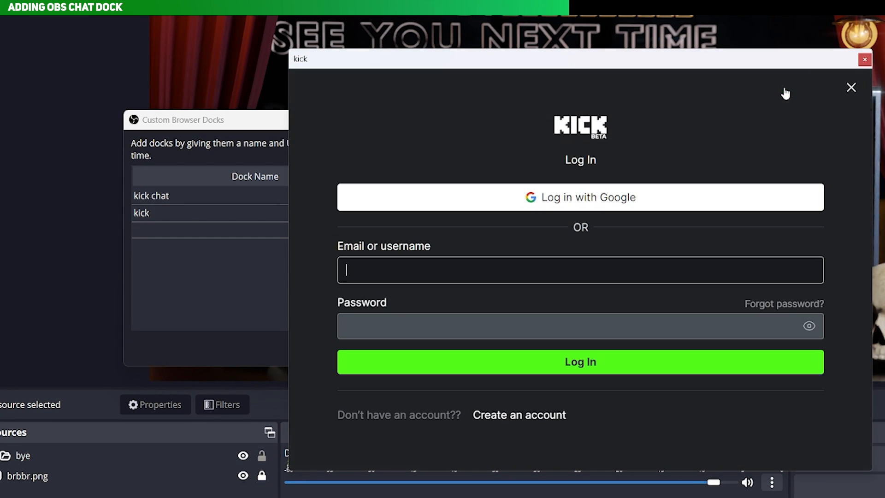
{"action": "left_click", "coordinate": [636, 200]}
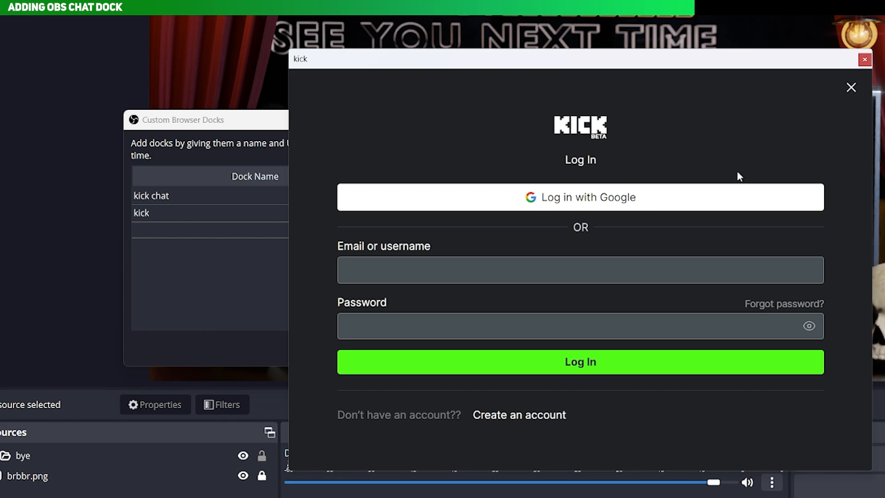
{"action": "left_click", "coordinate": [670, 197]}
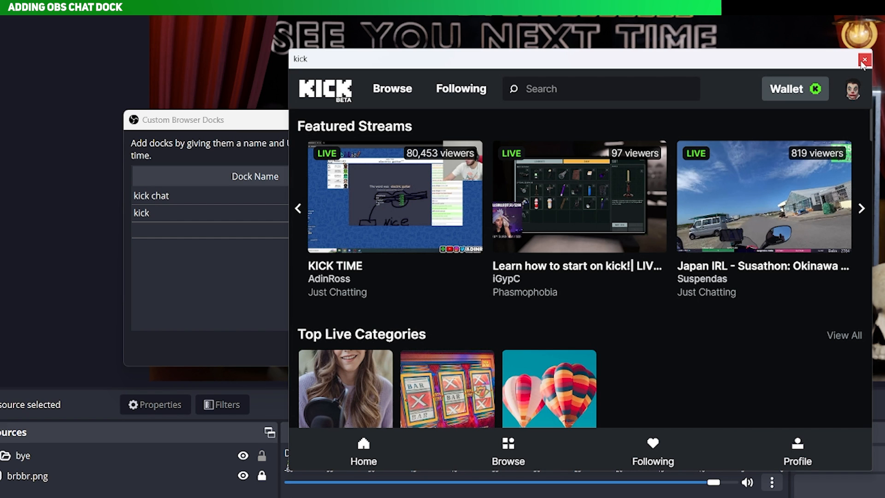
Step: Close the kick dock window, dismiss the notice, and delete the kick entry from the custom browser docks
{"action": "left_click", "coordinate": [863, 61]}
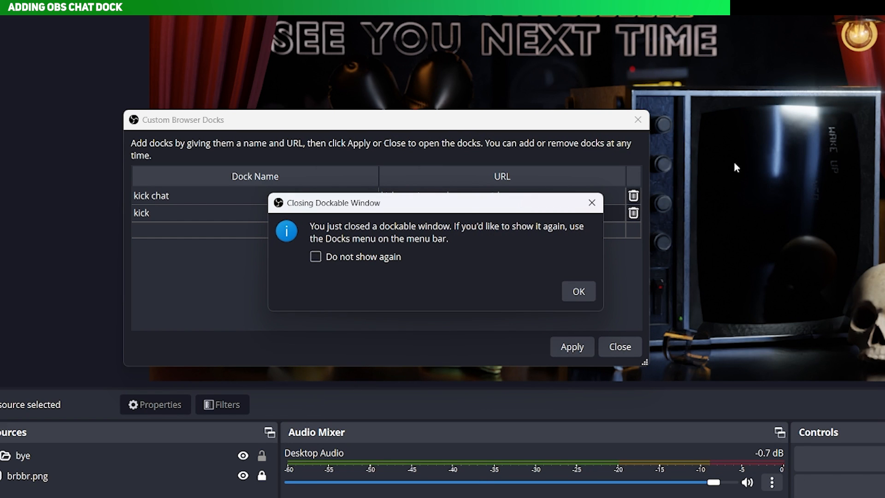
{"action": "left_click", "coordinate": [591, 296]}
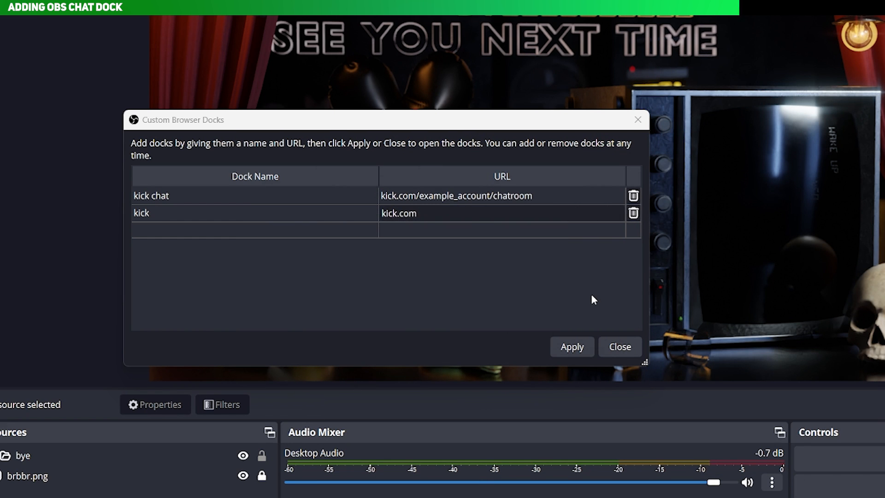
{"action": "left_click", "coordinate": [634, 213]}
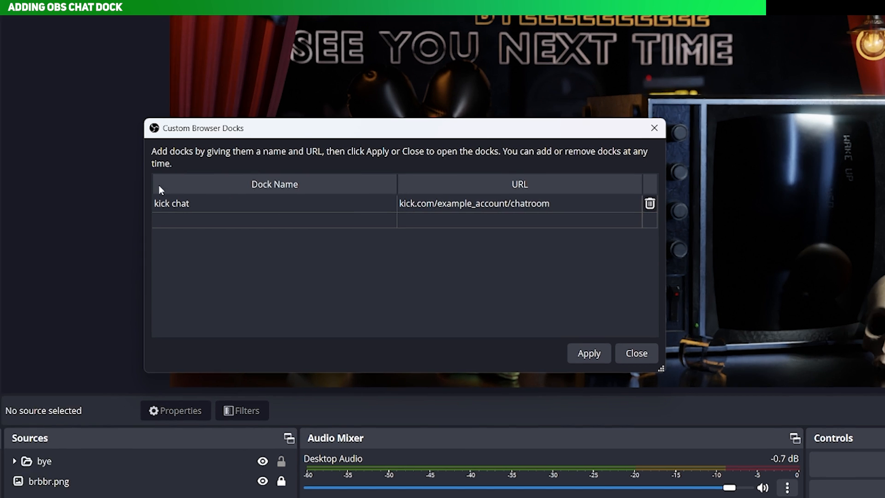
{"action": "right_click", "coordinate": [167, 219]}
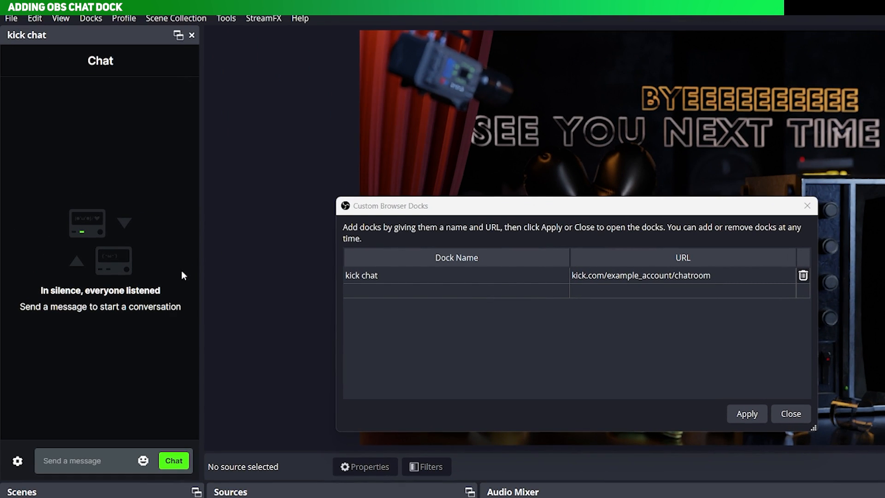
Step: Send the message "test" from the kick chat dock
{"action": "left_click", "coordinate": [85, 459]}
{"action": "type", "text": "test"}
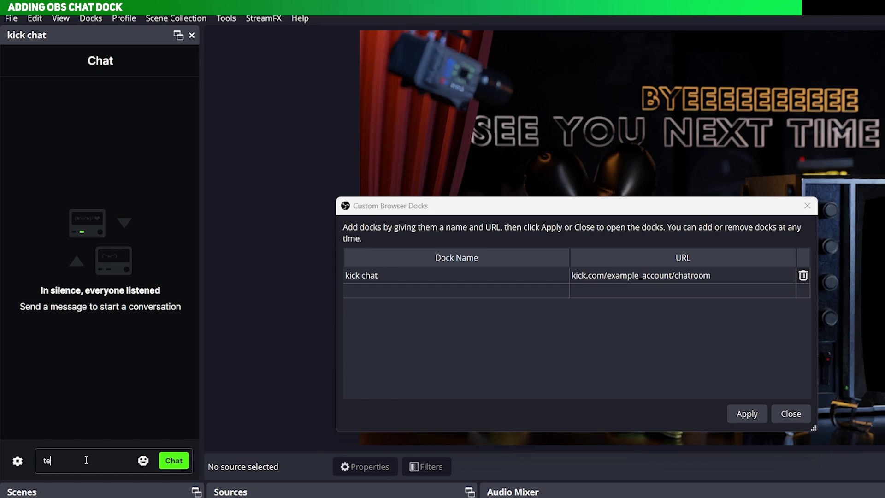
{"action": "key", "text": "Return"}
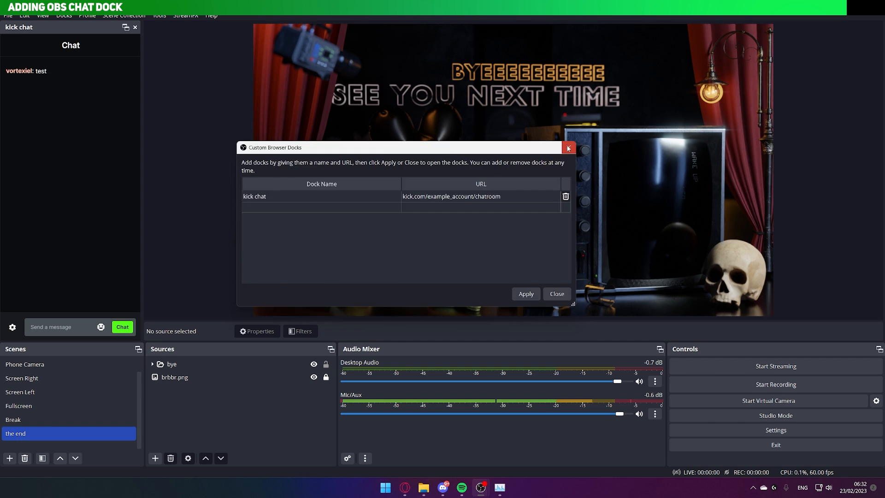
Step: Close the custom browser docks settings and move the kick chat dock to the right side of the preview
{"action": "left_click", "coordinate": [761, 194]}
{"action": "left_click_drag", "start_coordinate": [90, 38], "coordinate": [857, 93]}
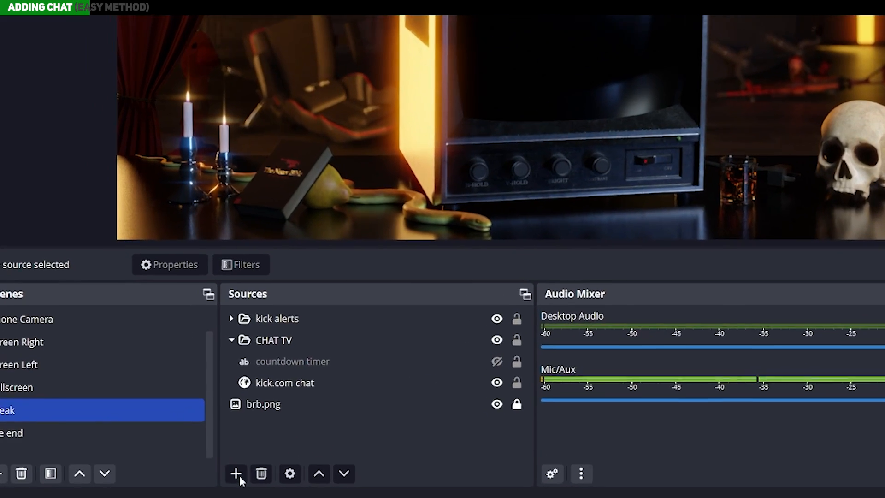
Step: Create a new Browser source named "KISK SHAT" in the Break scene
{"action": "left_click", "coordinate": [238, 478]}
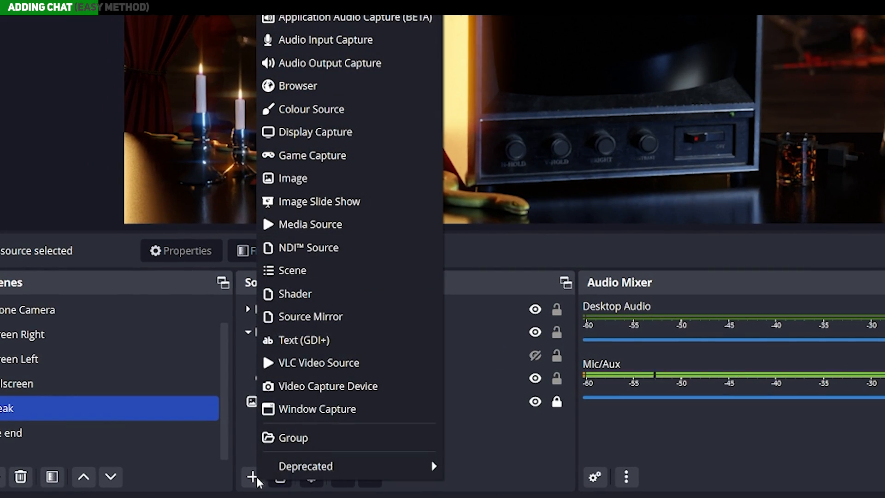
{"action": "left_click", "coordinate": [304, 115]}
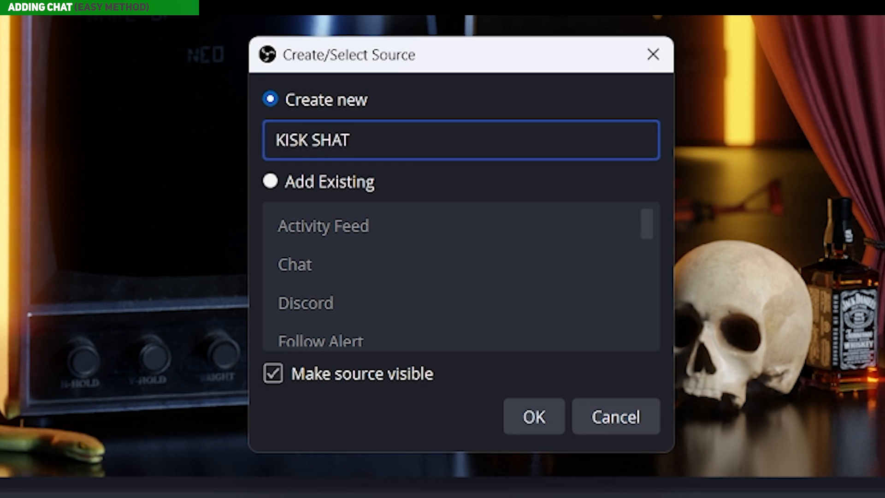
{"action": "key", "text": "Return"}
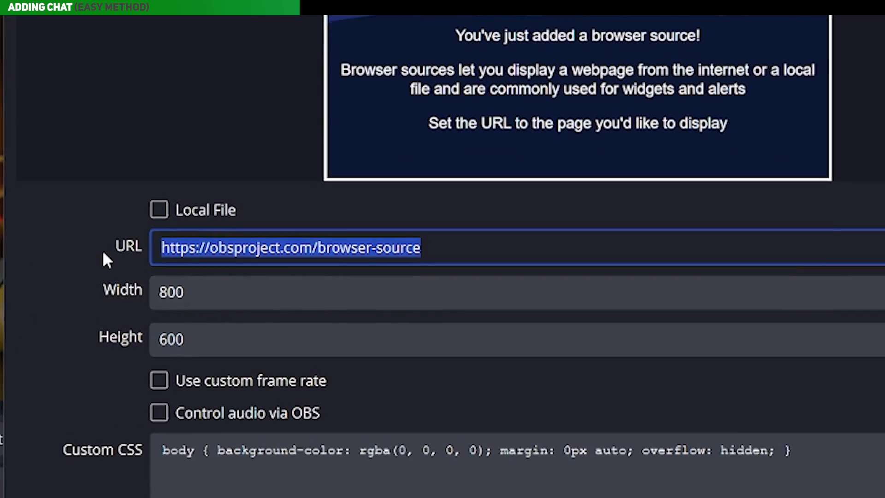
{"action": "type", "text": "https://widgets.kickalerts.live/widgets/chatbox/username-here"}
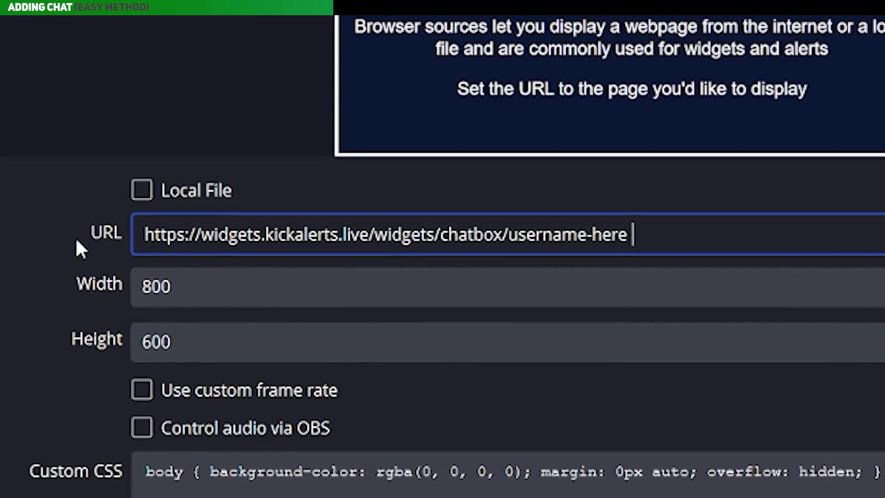
{"action": "left_click_drag", "start_coordinate": [200, 236], "coordinate": [261, 247]}
{"action": "left_click", "coordinate": [264, 242]}
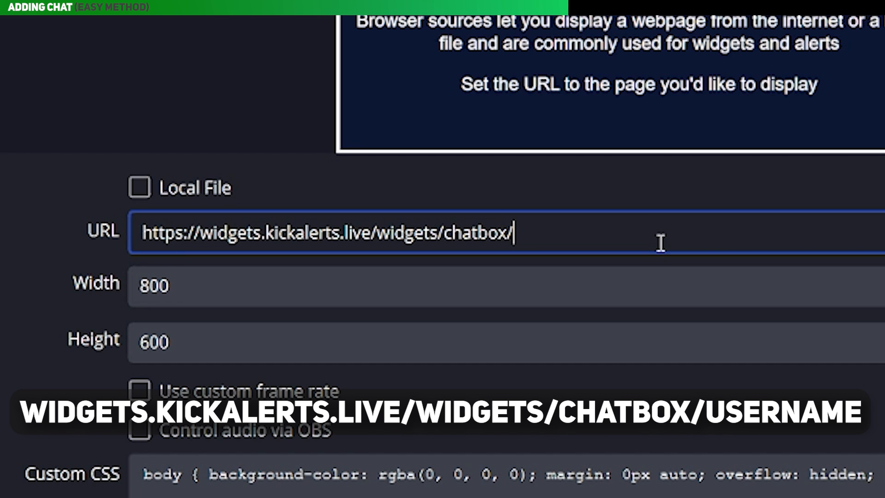
{"action": "type", "text": "EX"}
{"action": "key", "text": "BackSpace"}
{"action": "key", "text": "BackSpace"}
{"action": "type", "text": "exampl"}
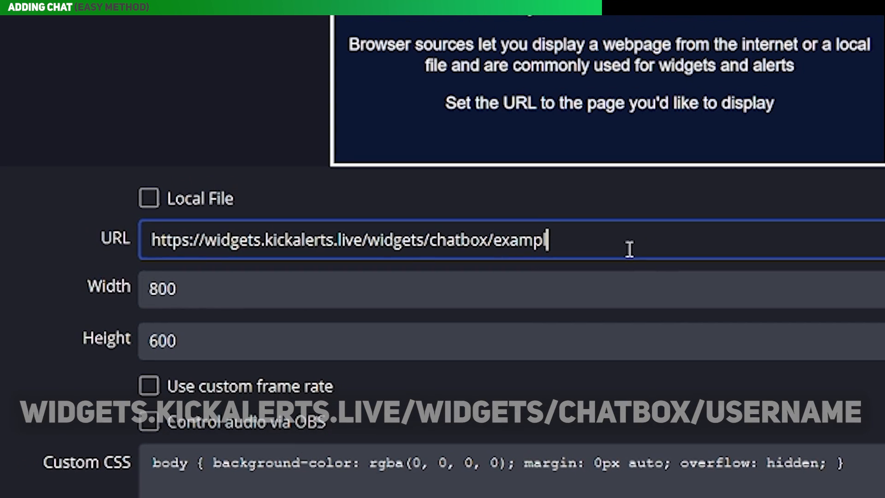
{"action": "type", "text": "e_account"}
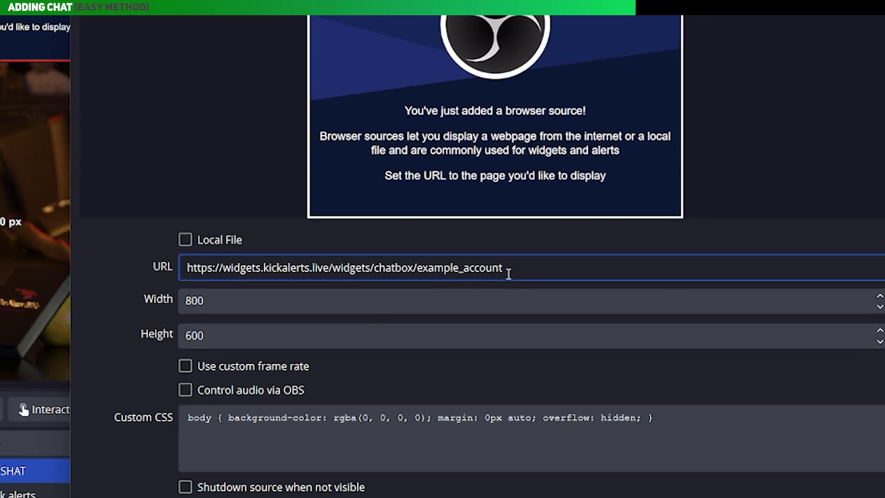
{"action": "left_click", "coordinate": [683, 475]}
{"action": "left_click", "coordinate": [754, 330]}
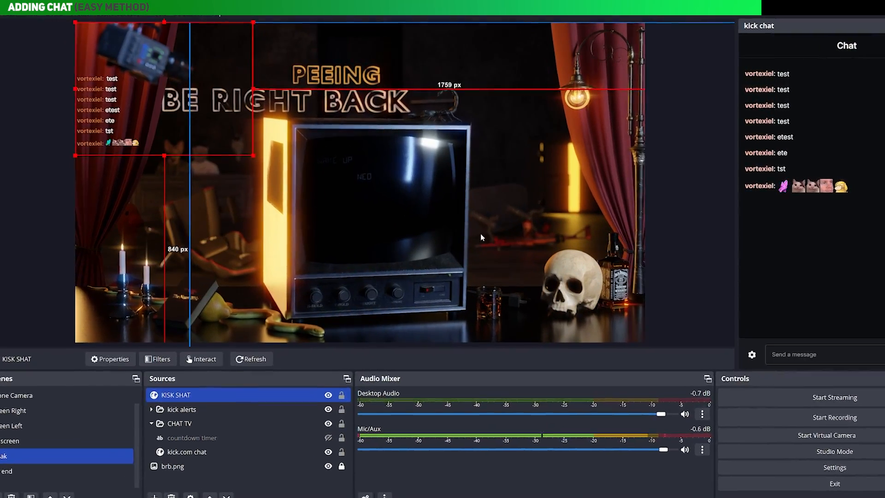
{"action": "left_click_drag", "start_coordinate": [115, 128], "coordinate": [102, 213]}
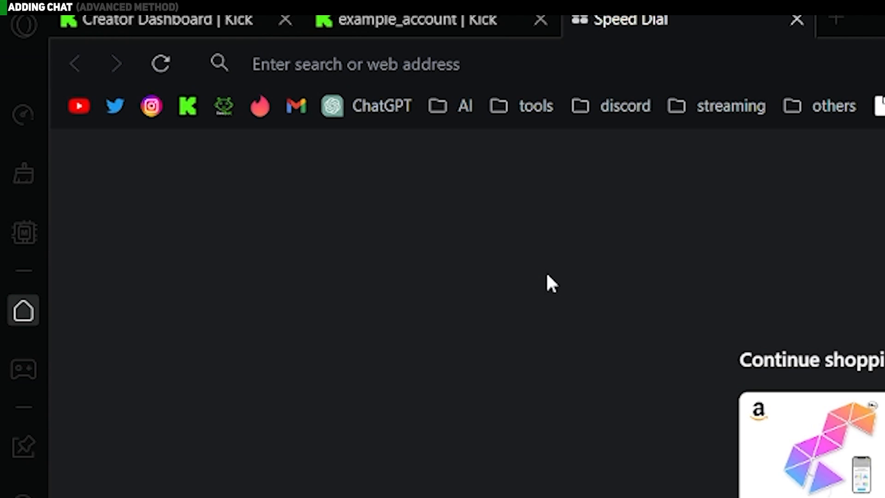
Step: Open the livebot.app website in the browser
{"action": "left_click", "coordinate": [450, 70]}
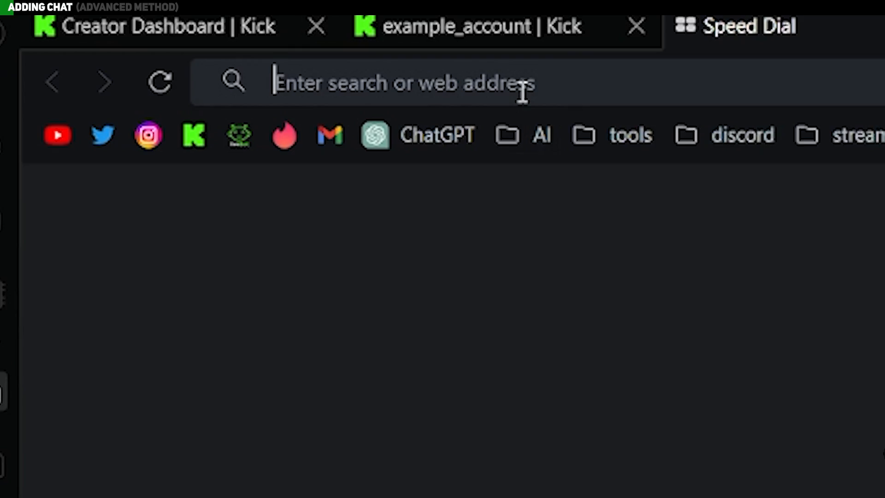
{"action": "type", "text": "livebot."}
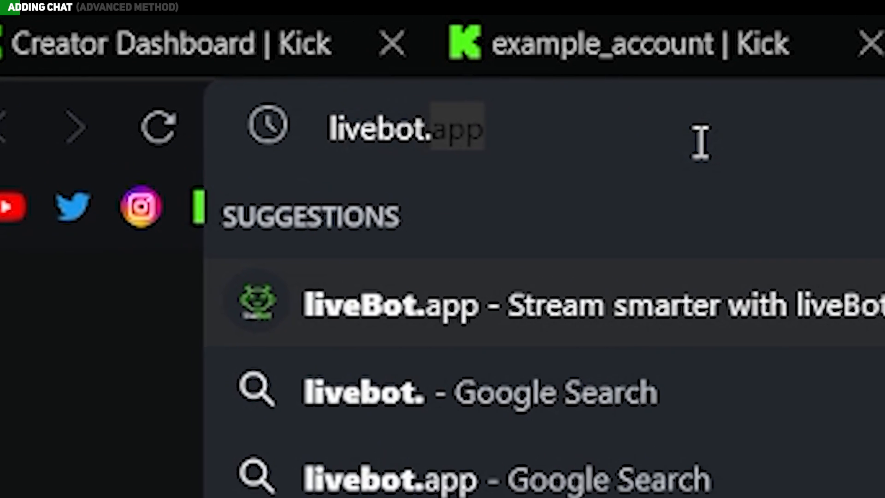
{"action": "type", "text": "app"}
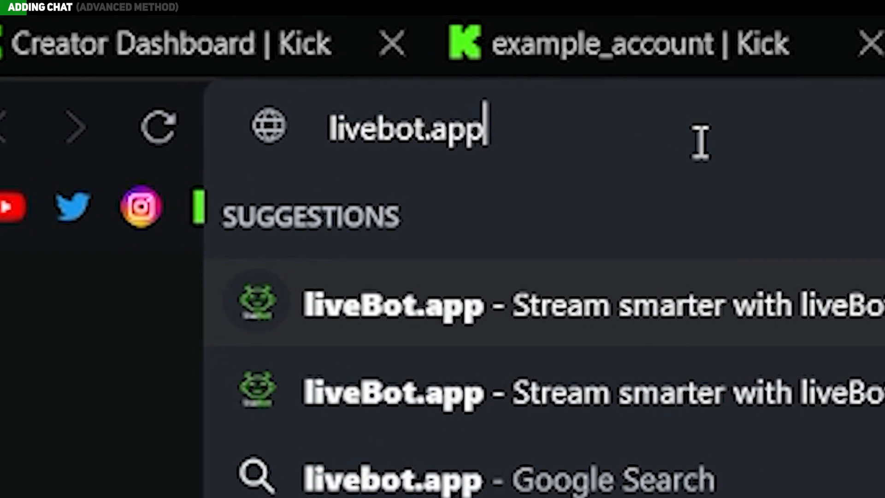
{"action": "key", "text": "Return"}
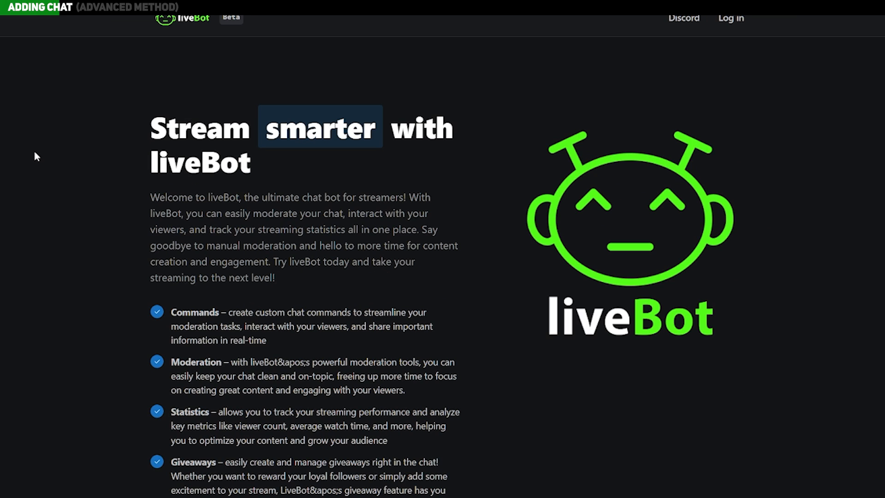
Step: Review the feature list on the liveBot landing page and log in to the site
{"action": "left_click_drag", "start_coordinate": [185, 362], "coordinate": [314, 375]}
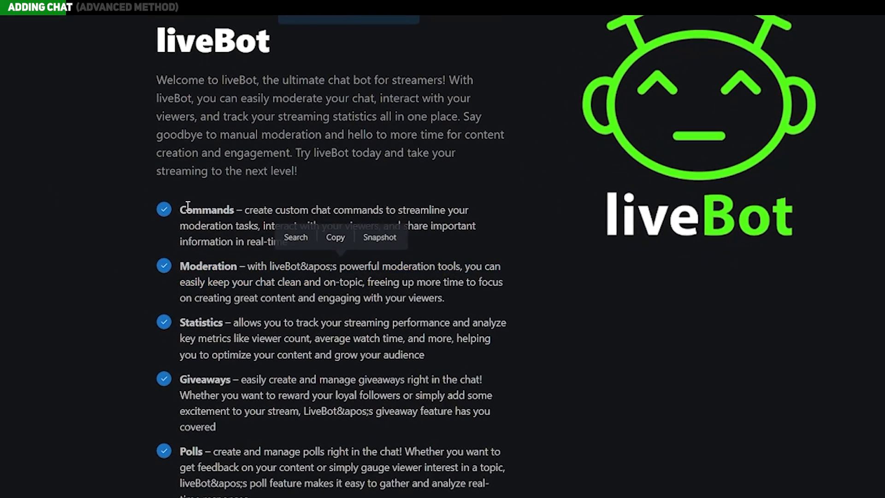
{"action": "left_click_drag", "start_coordinate": [178, 243], "coordinate": [359, 257]}
{"action": "left_click", "coordinate": [291, 155]}
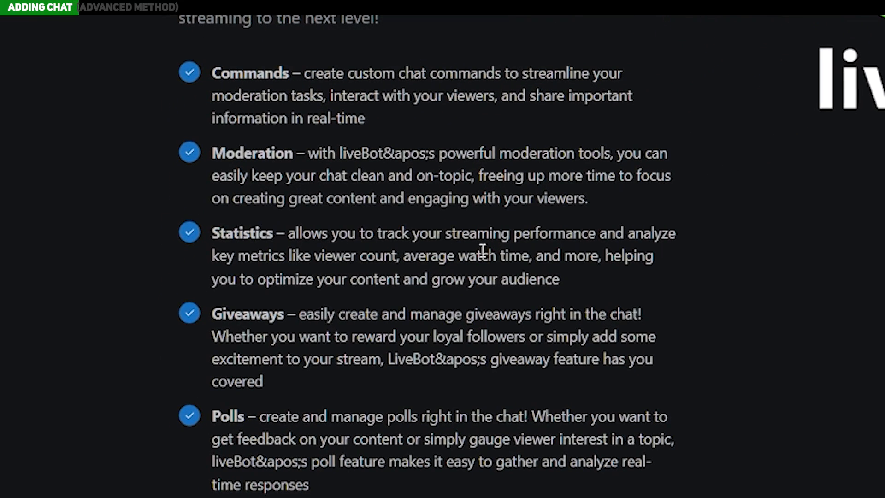
{"action": "left_click_drag", "start_coordinate": [249, 416], "coordinate": [421, 438]}
{"action": "left_click", "coordinate": [321, 487]}
{"action": "scroll", "coordinate": [597, 359], "scroll_direction": "down", "scroll_amount": 5}
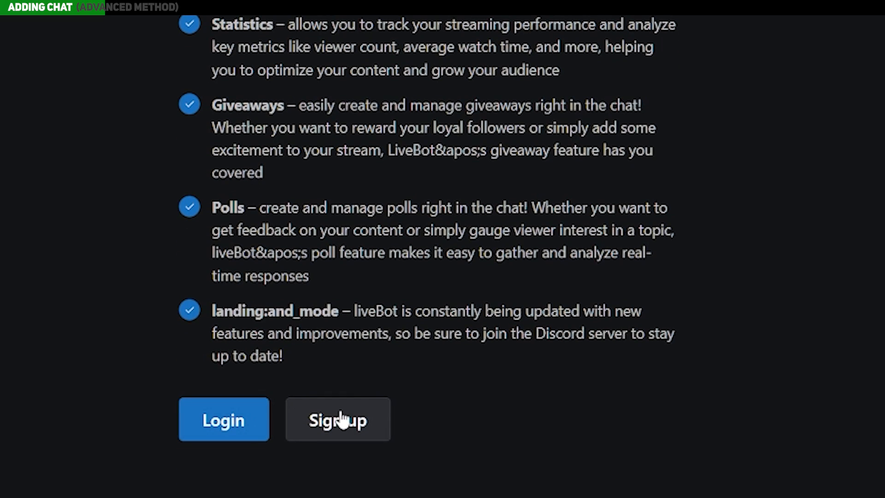
{"action": "left_click", "coordinate": [231, 424]}
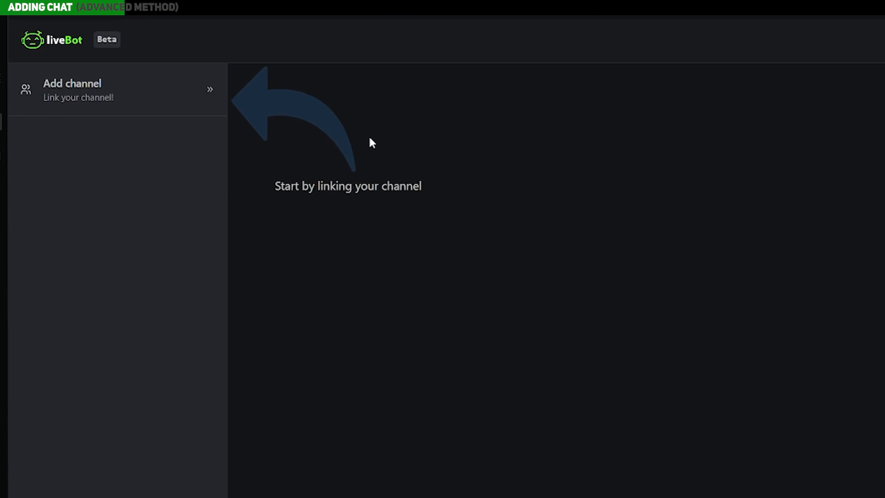
Step: Add a new liveBot channel with example_account as both name and identifier, on the Kick.live platform
{"action": "left_click", "coordinate": [207, 92]}
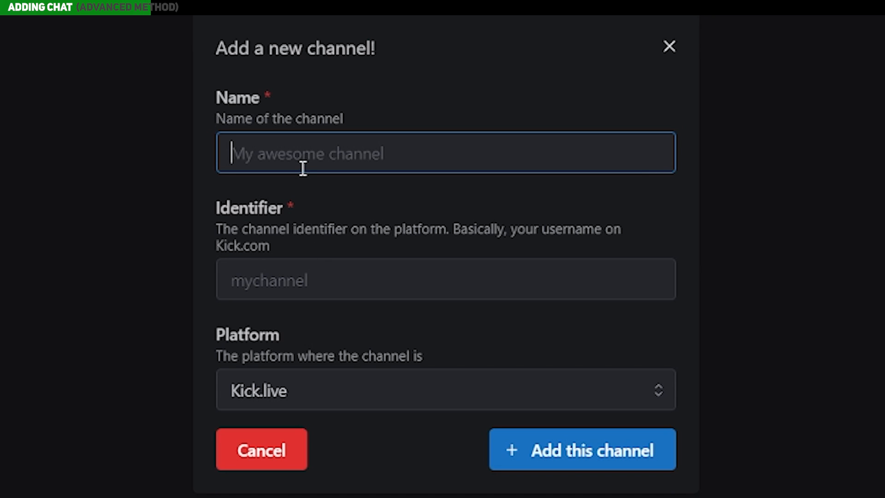
{"action": "left_click", "coordinate": [297, 147]}
{"action": "type", "text": "example"}
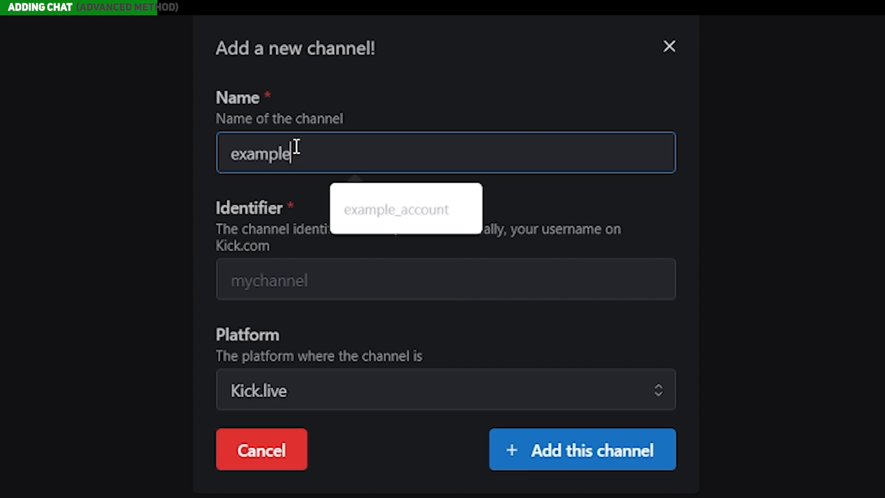
{"action": "type", "text": "_account"}
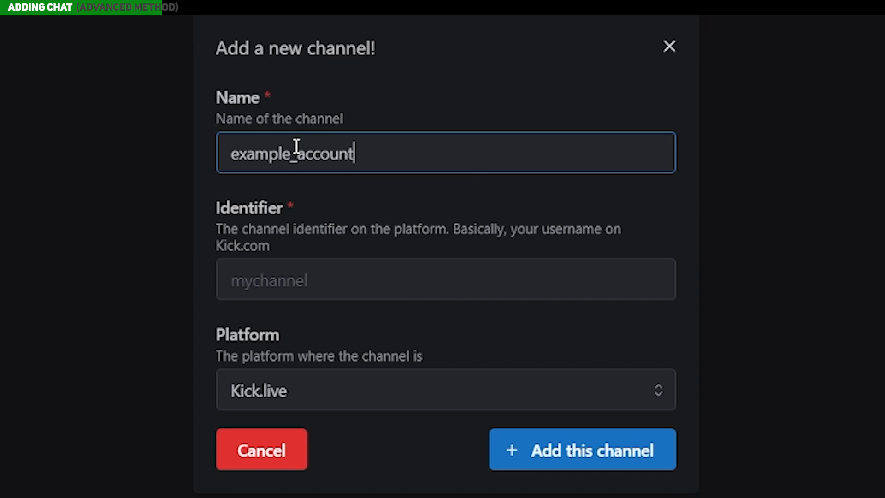
{"action": "left_click", "coordinate": [311, 279]}
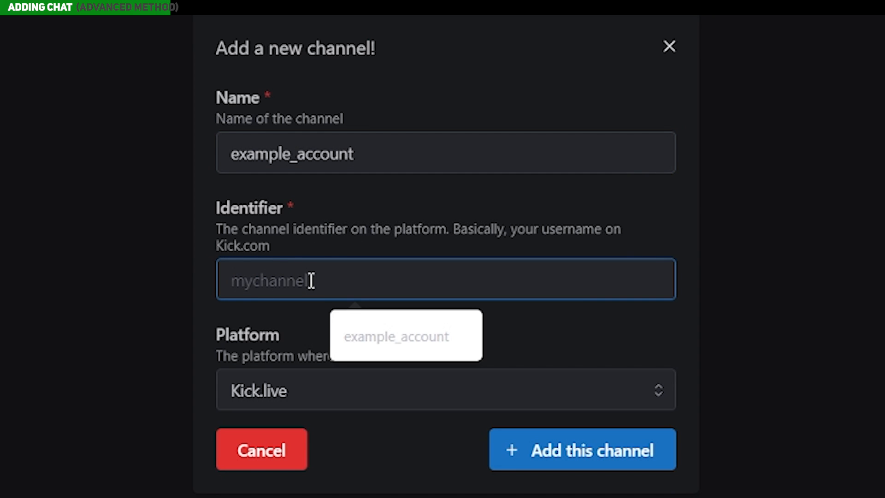
{"action": "type", "text": "example_acco"}
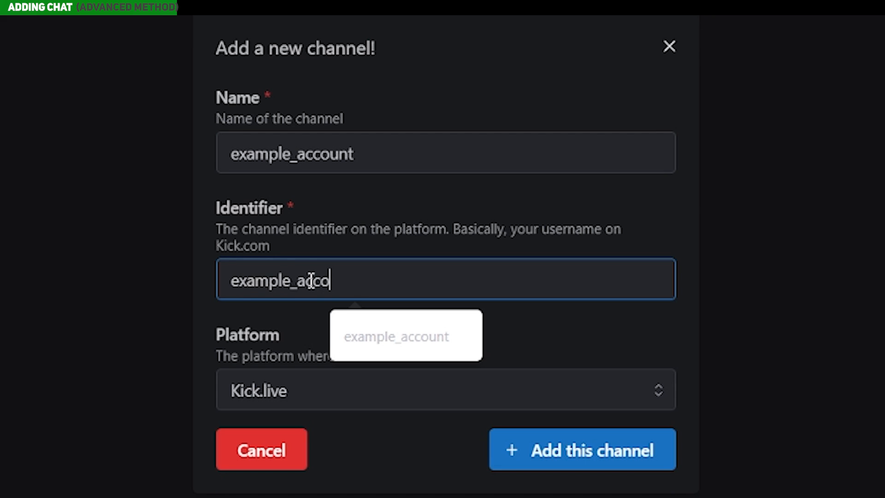
{"action": "type", "text": "unt"}
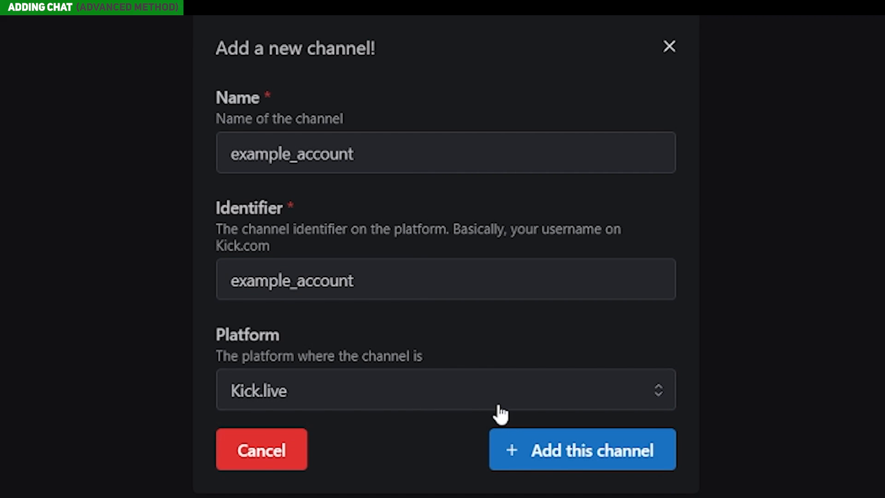
{"action": "left_click", "coordinate": [619, 450]}
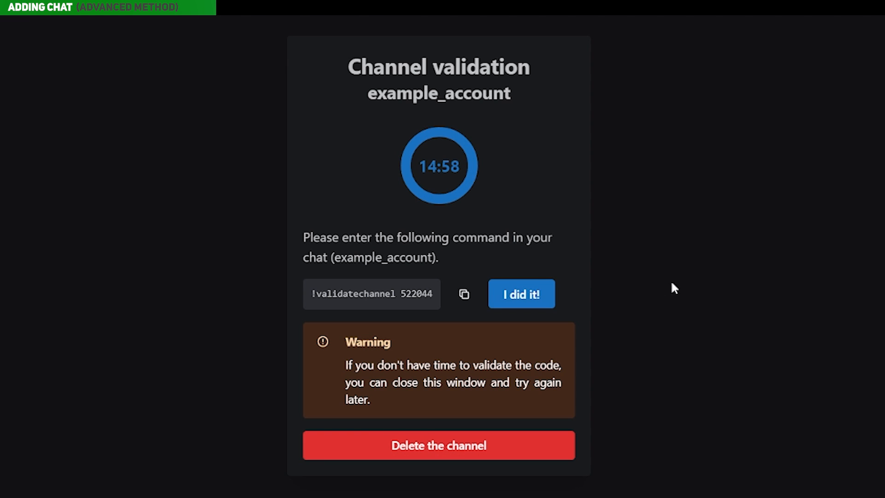
Step: Send the copied channel validation command with its code in the channel's Kick chat, and confirm the validation in liveBot
{"action": "left_click", "coordinate": [464, 294]}
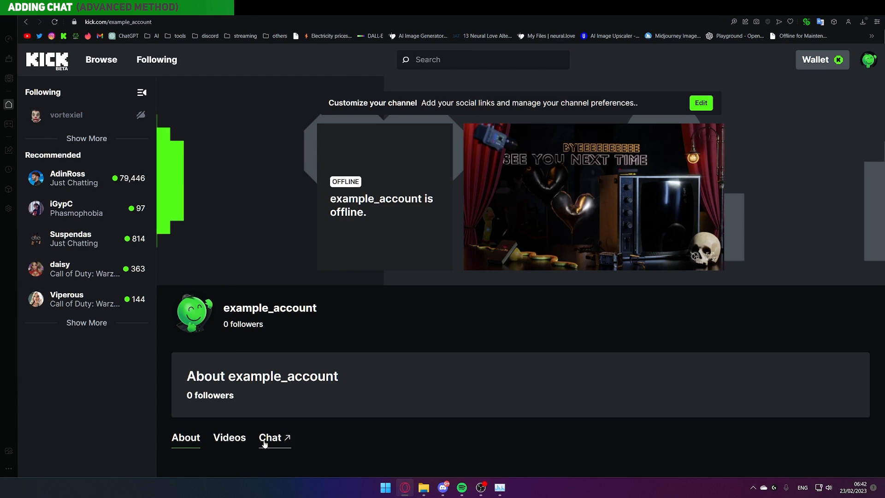
{"action": "left_click", "coordinate": [270, 437]}
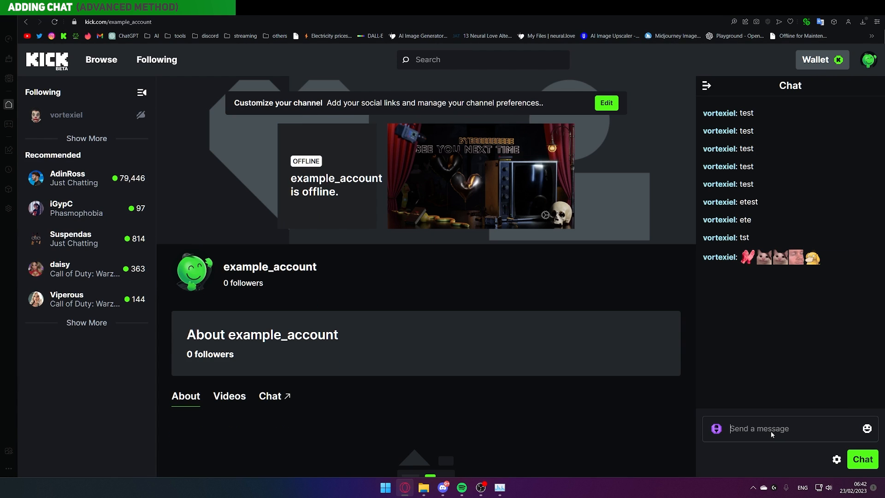
{"action": "left_click", "coordinate": [773, 433]}
{"action": "key", "text": "ctrl+v"}
{"action": "key", "text": "Return"}
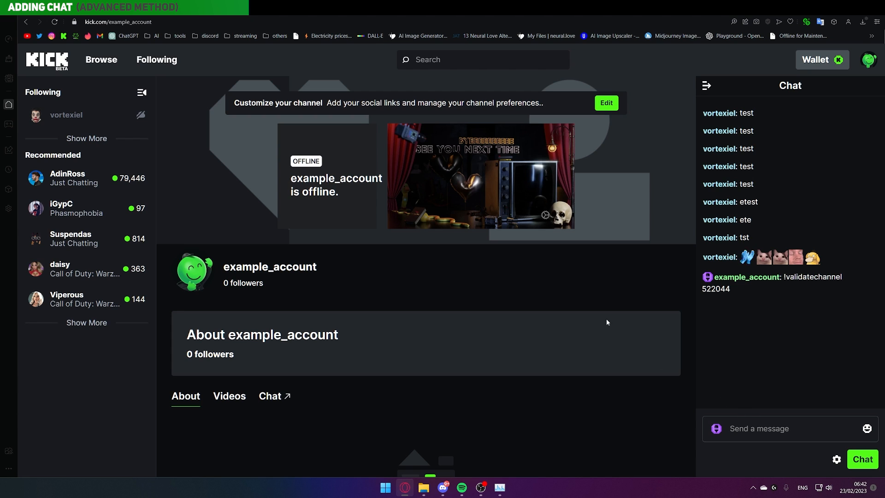
{"action": "left_click", "coordinate": [239, 7]}
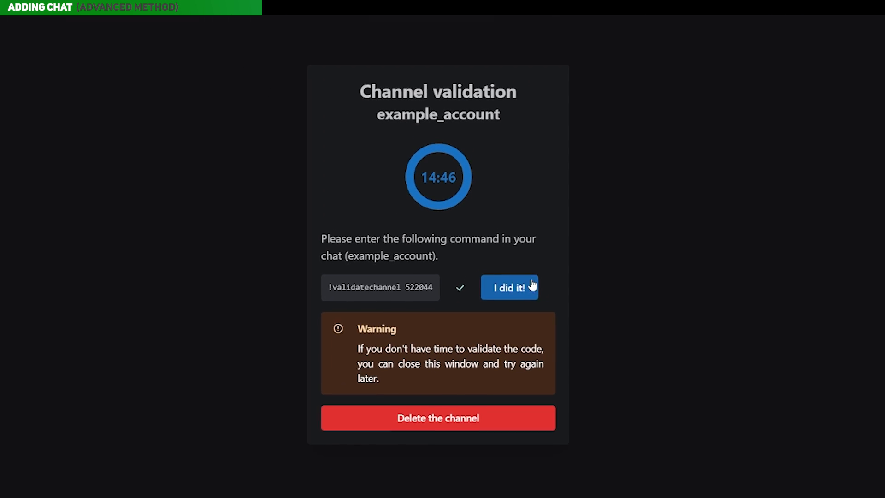
{"action": "left_click", "coordinate": [543, 301]}
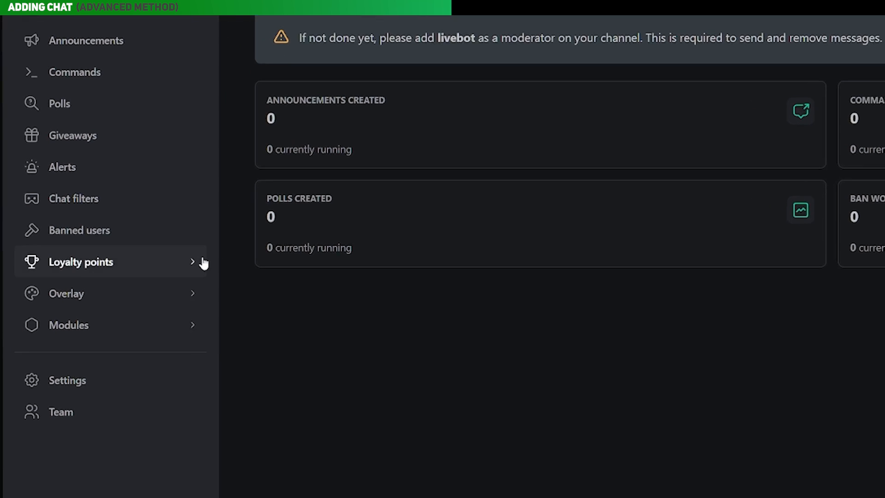
Step: Create a new chat overlay named "New overlay 1" with the default configuration
{"action": "left_click", "coordinate": [205, 246]}
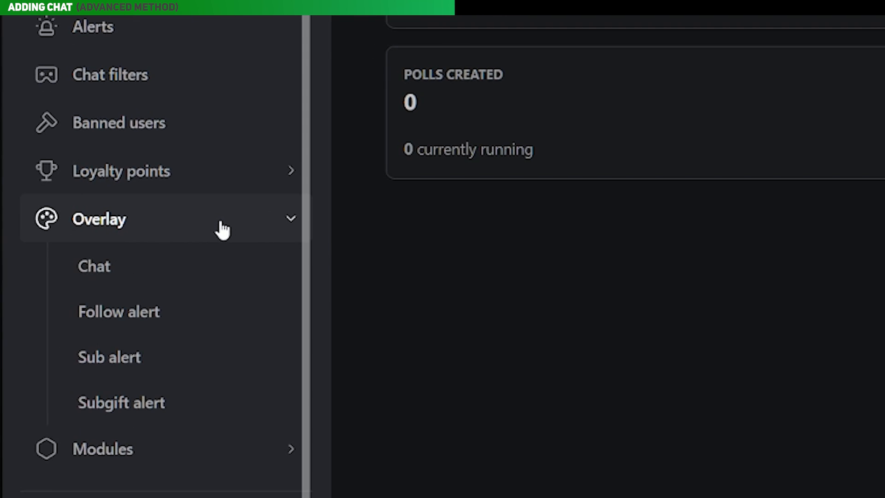
{"action": "left_click", "coordinate": [205, 278]}
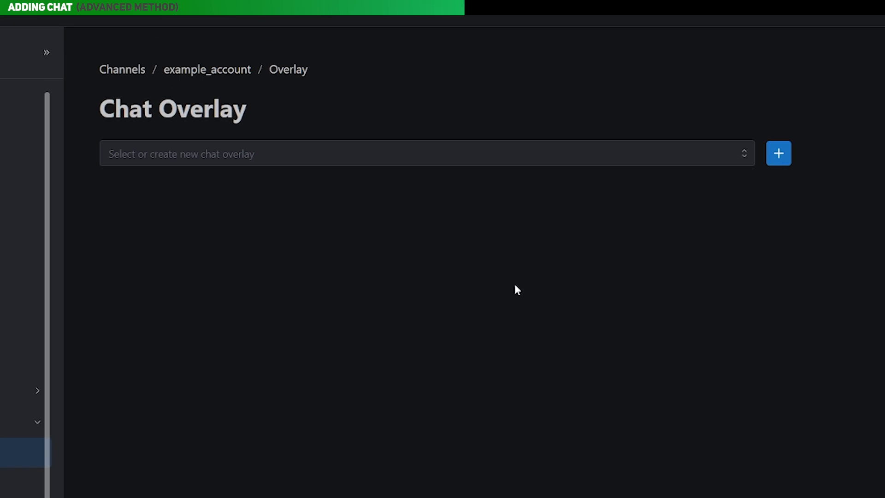
{"action": "left_click", "coordinate": [779, 156]}
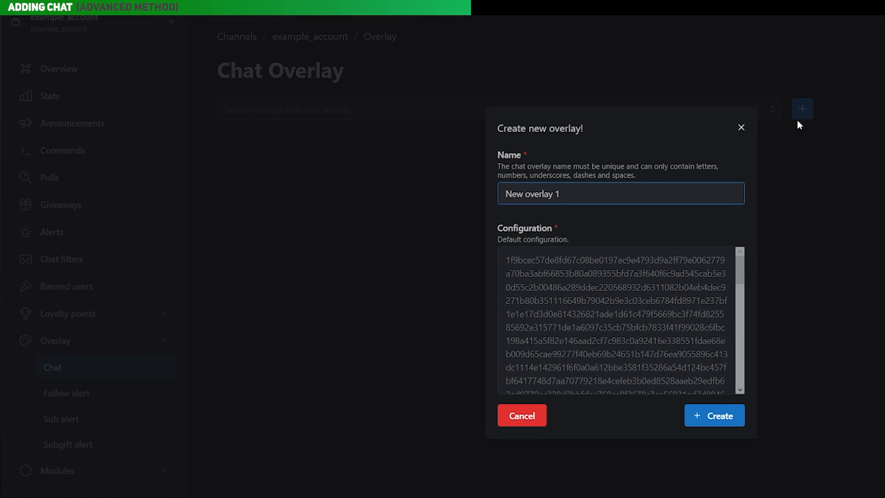
{"action": "left_click", "coordinate": [705, 417]}
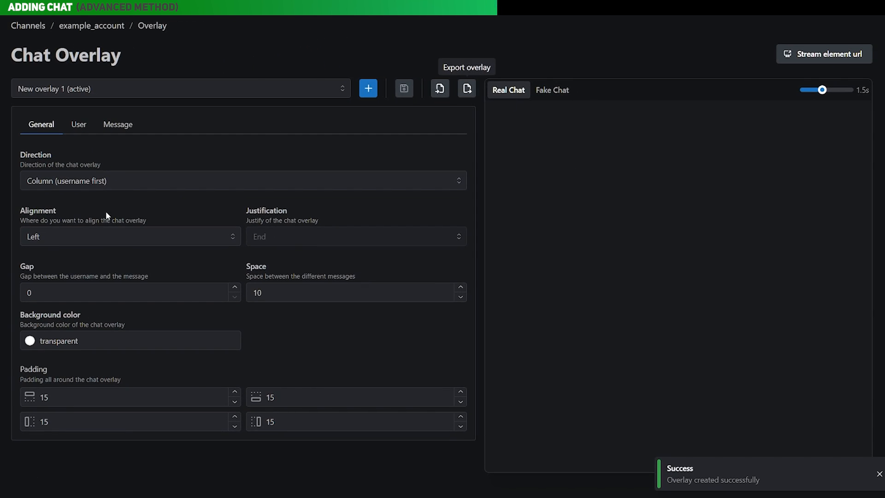
Step: Preview the overlay with fake chat messages and set its direction to Row (username first) with Bottom alignment
{"action": "left_click", "coordinate": [544, 93]}
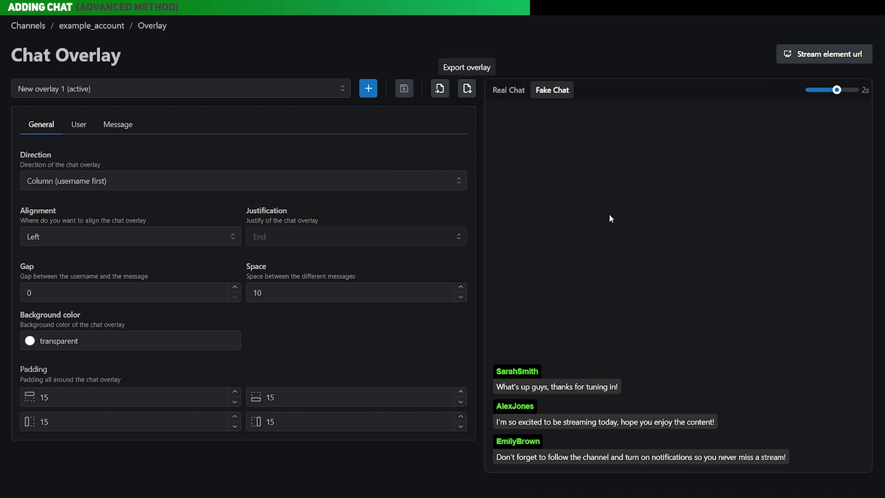
{"action": "left_click", "coordinate": [395, 186]}
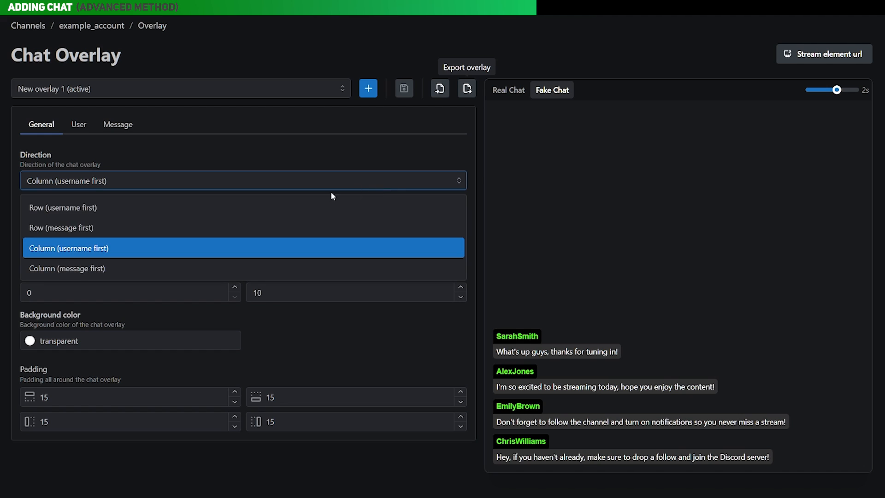
{"action": "left_click", "coordinate": [228, 210]}
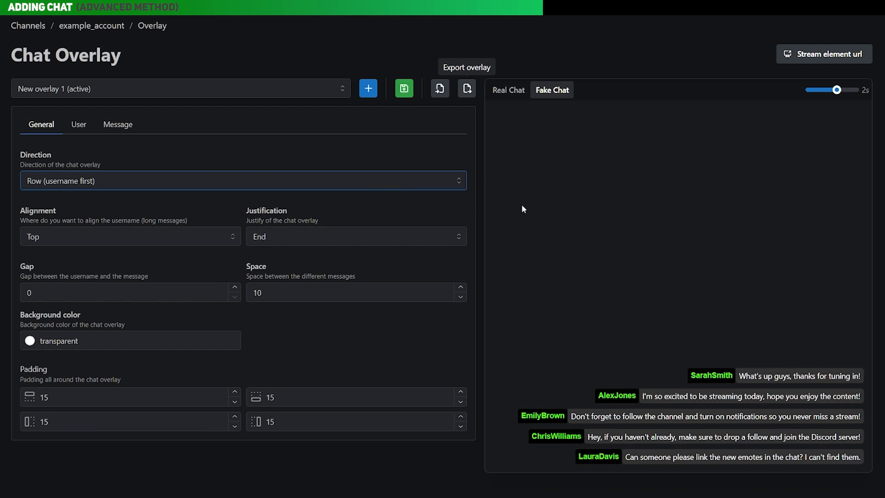
{"action": "left_click", "coordinate": [221, 239]}
{"action": "left_click", "coordinate": [114, 283]}
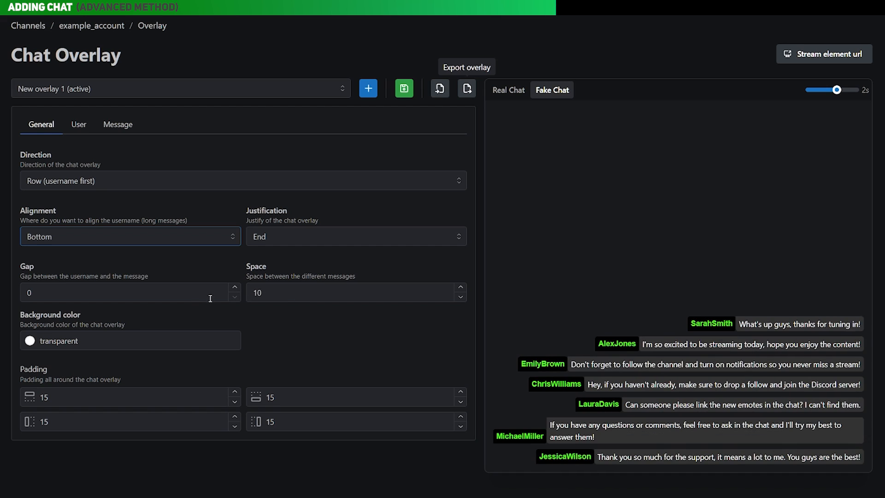
Step: Set the overlay's username font family to Roboto Mono and enable random font color
{"action": "left_click", "coordinate": [80, 129]}
{"action": "left_click", "coordinate": [76, 181]}
{"action": "left_click", "coordinate": [75, 251]}
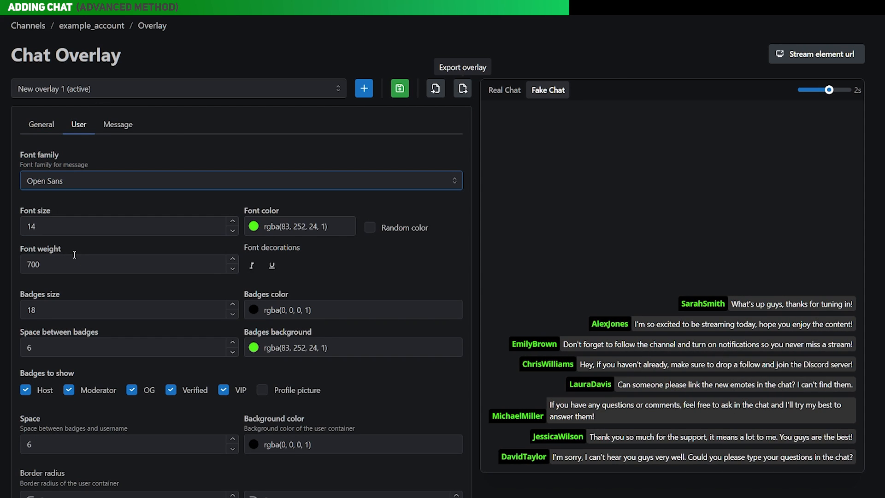
{"action": "left_click", "coordinate": [89, 181]}
{"action": "scroll", "coordinate": [88, 258], "scroll_direction": "down", "scroll_amount": 3}
{"action": "left_click", "coordinate": [85, 280]}
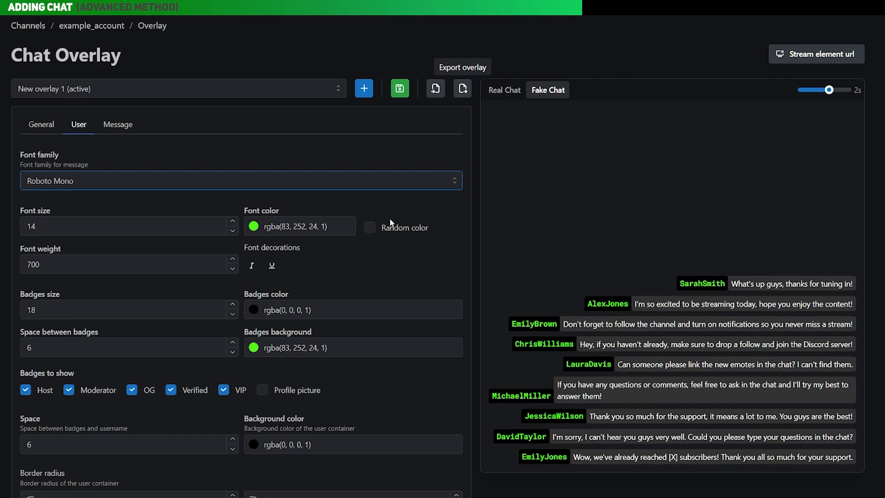
{"action": "left_click", "coordinate": [367, 231]}
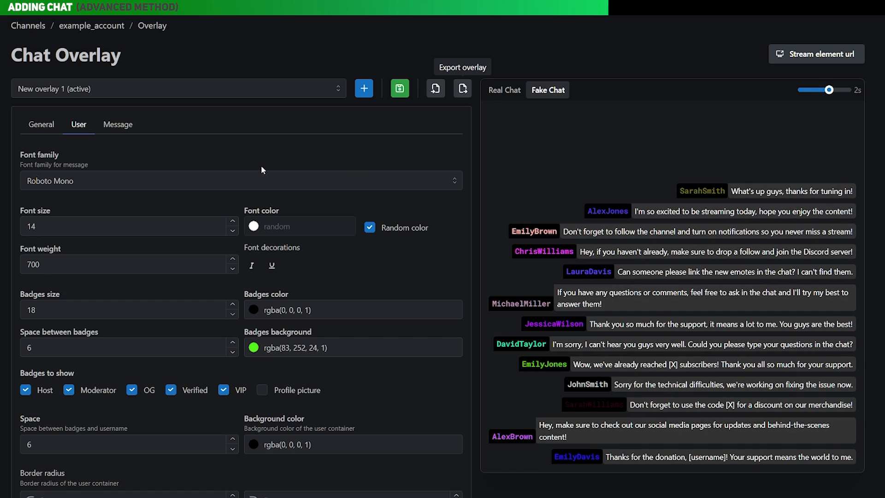
Step: Save and export the new chat overlay, and copy its stream element URL
{"action": "left_click", "coordinate": [119, 125]}
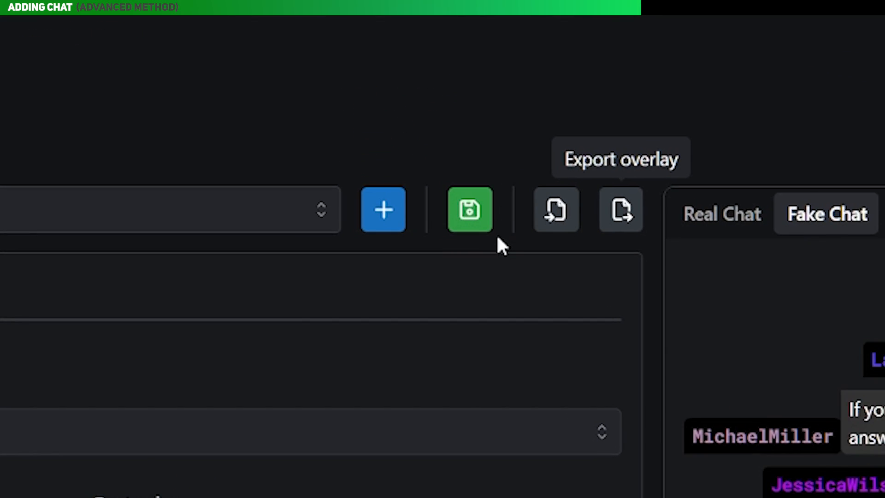
{"action": "left_click", "coordinate": [480, 222]}
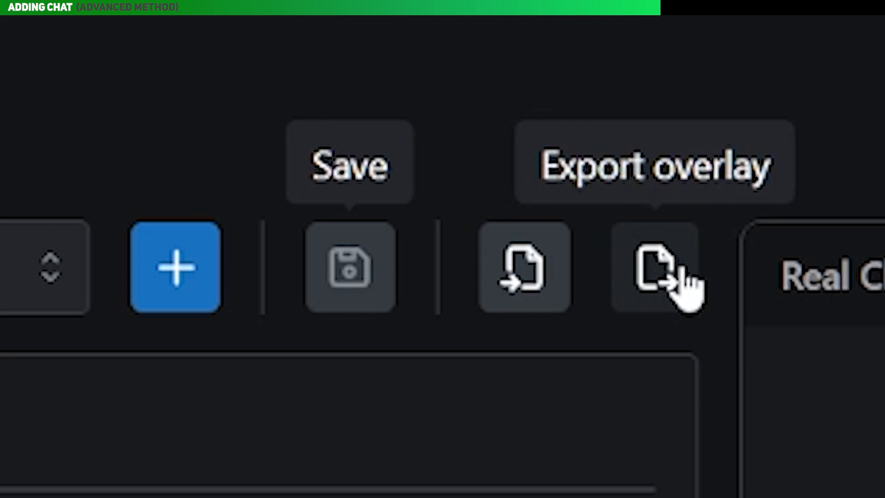
{"action": "left_click", "coordinate": [685, 286]}
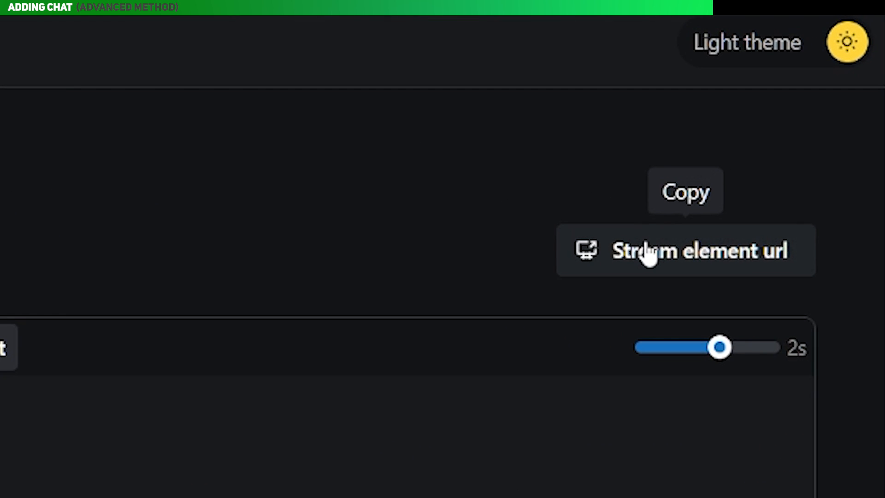
{"action": "left_click", "coordinate": [647, 253]}
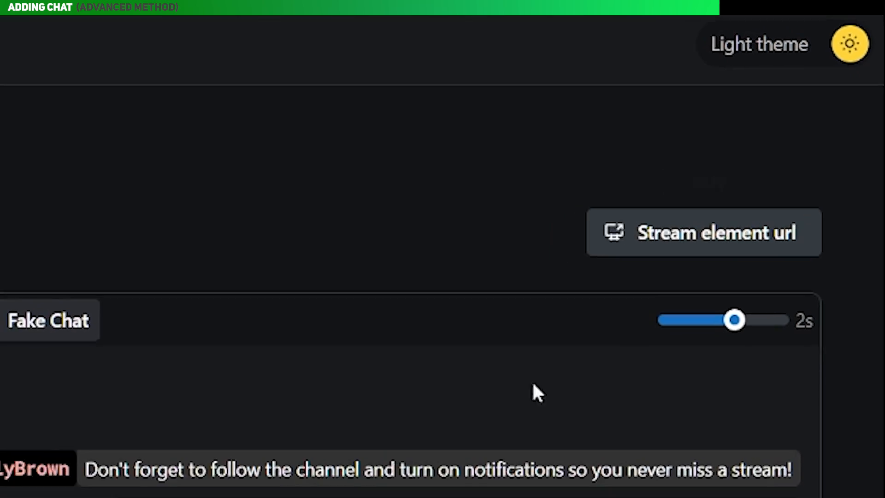
Step: In OBS, add a new Browser source named "kick chshat" to the current scene
{"action": "mouse_move", "coordinate": [482, 490]}
{"action": "left_click", "coordinate": [527, 442]}
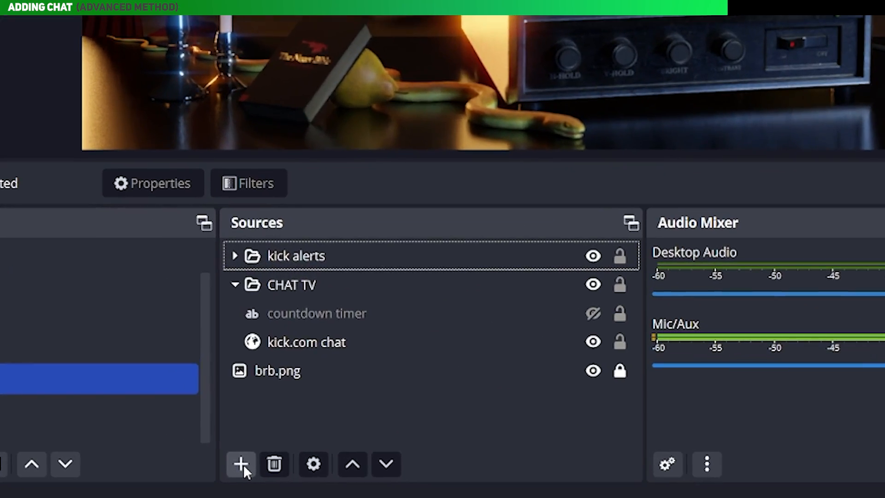
{"action": "left_click", "coordinate": [156, 453]}
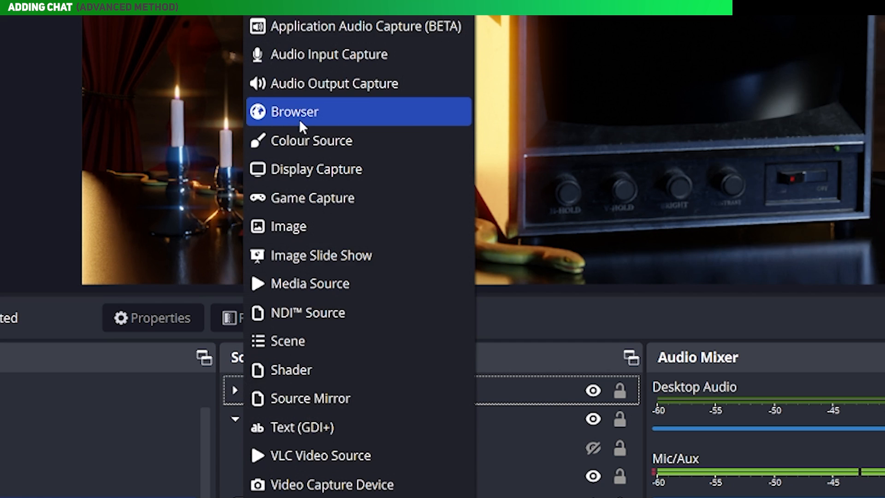
{"action": "left_click", "coordinate": [299, 119]}
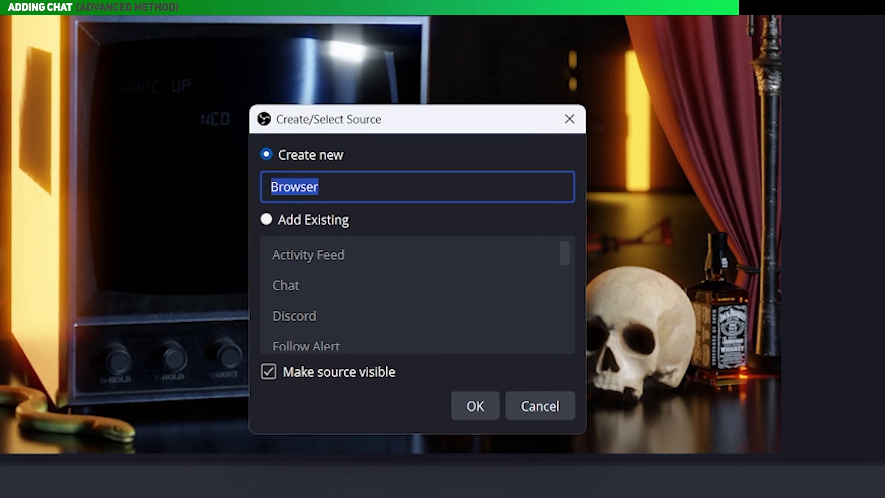
{"action": "type", "text": "kick chshat"}
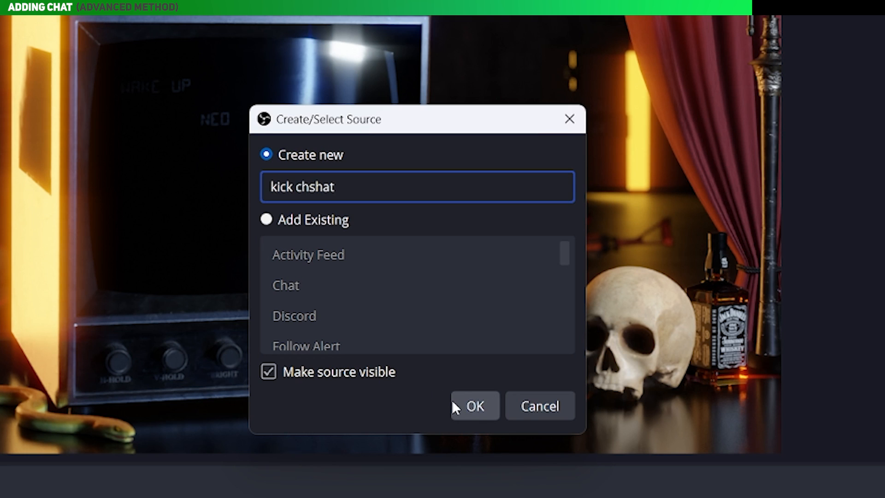
{"action": "left_click", "coordinate": [452, 400]}
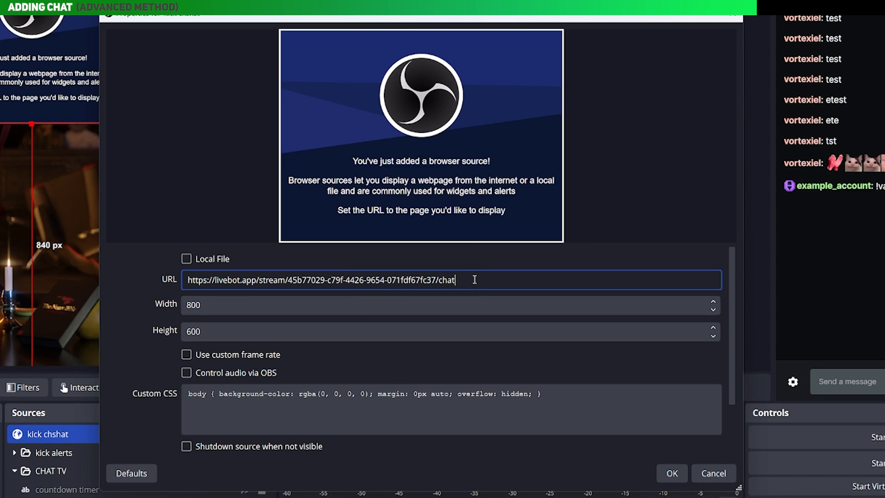
Step: Apply the copied liveBot stream element URL to the browser source at 800 by 600, and recheck its properties
{"action": "left_click_drag", "start_coordinate": [475, 279], "coordinate": [186, 283]}
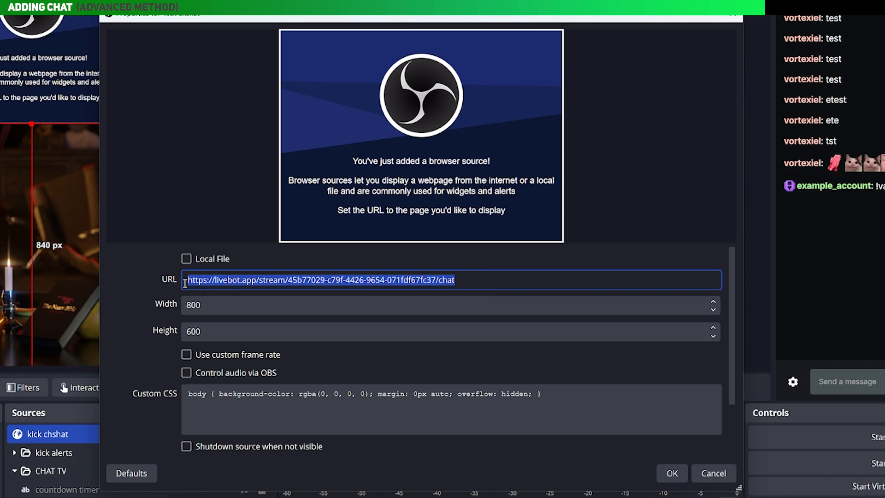
{"action": "left_click", "coordinate": [502, 271]}
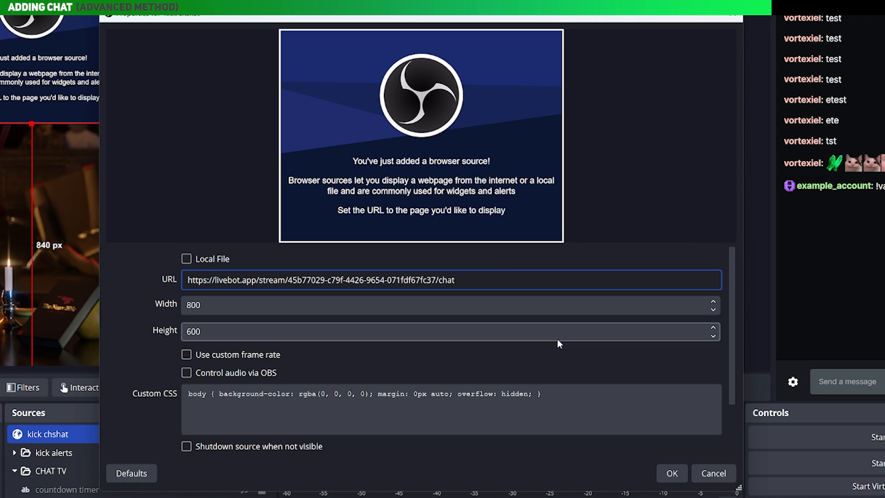
{"action": "left_click", "coordinate": [668, 472]}
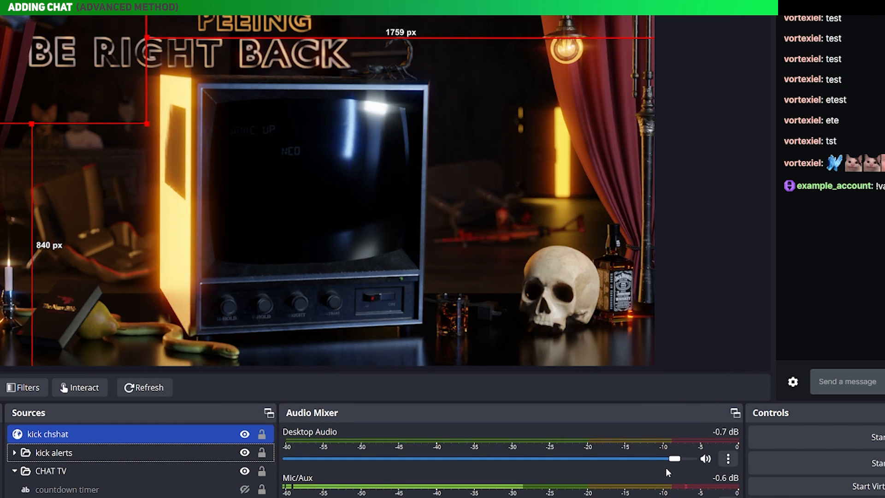
{"action": "right_click", "coordinate": [165, 434]}
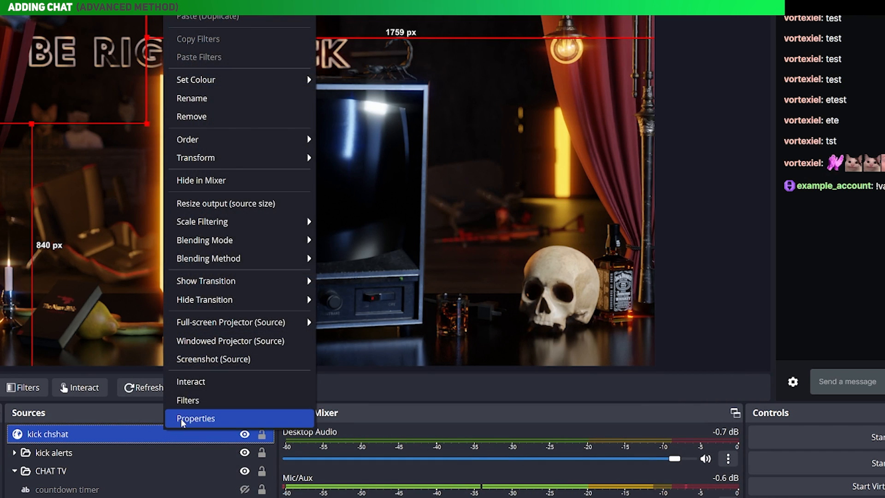
{"action": "left_click", "coordinate": [181, 418]}
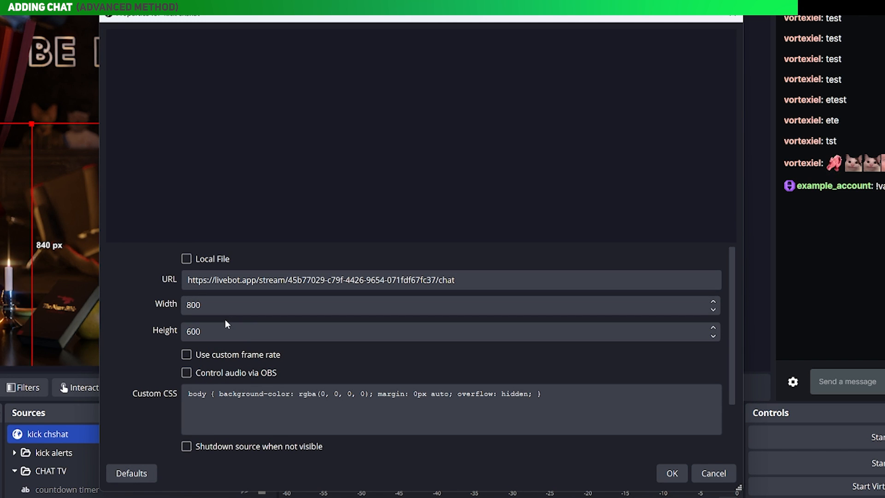
{"action": "left_click", "coordinate": [672, 473]}
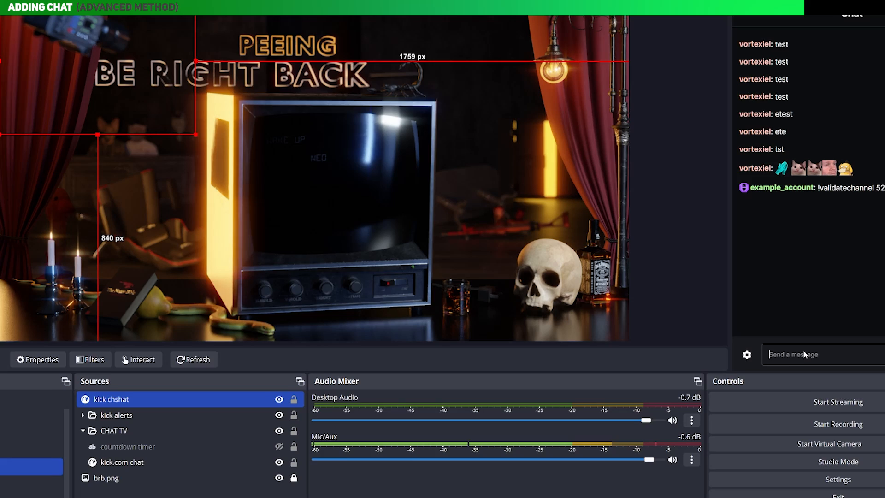
Step: Send "test", "test 1 2 3" and "test test test" in the Kick chat dock, and enlarge the chat overlay over the scene
{"action": "left_click", "coordinate": [827, 364]}
{"action": "type", "text": "test"}
{"action": "key", "text": "Return"}
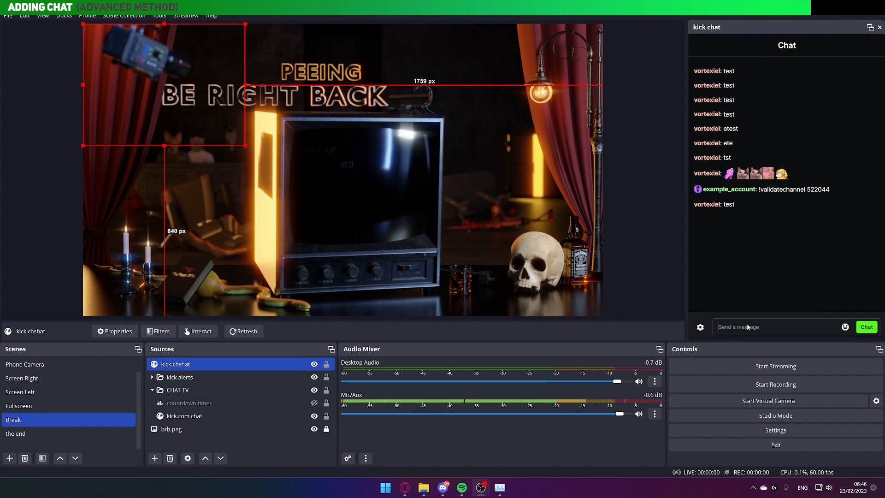
{"action": "type", "text": "test 1 2 3"}
{"action": "key", "text": "Return"}
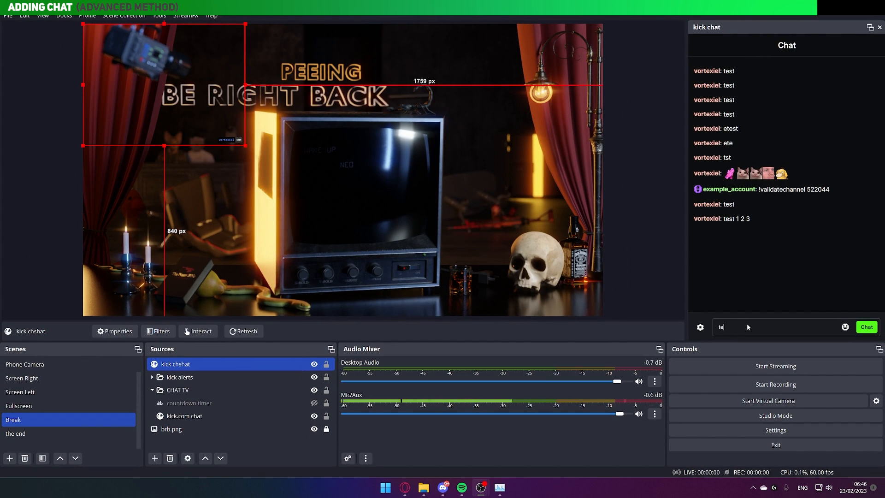
{"action": "type", "text": "test test test"}
{"action": "key", "text": "Return"}
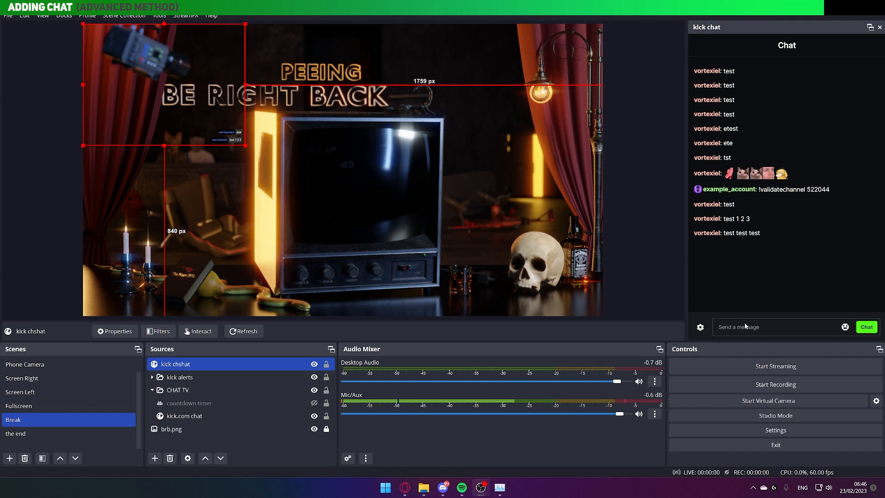
{"action": "left_click_drag", "start_coordinate": [245, 145], "coordinate": [503, 271]}
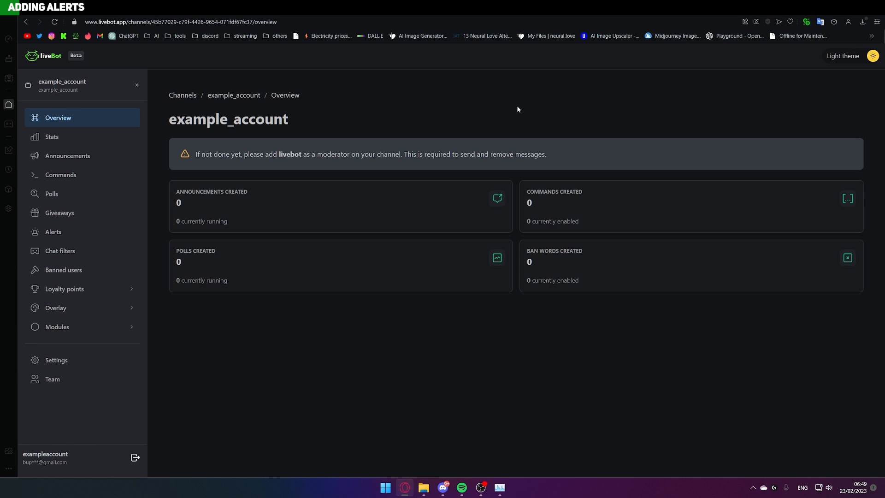
Step: In the liveBot dashboard, create a new follow alert overlay named "New alert overlay 1"
{"action": "left_click", "coordinate": [131, 308]}
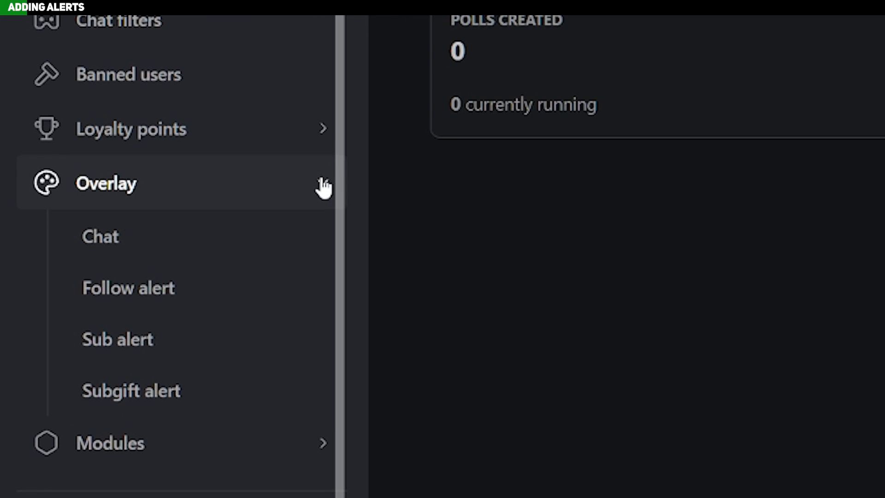
{"action": "left_click", "coordinate": [234, 293]}
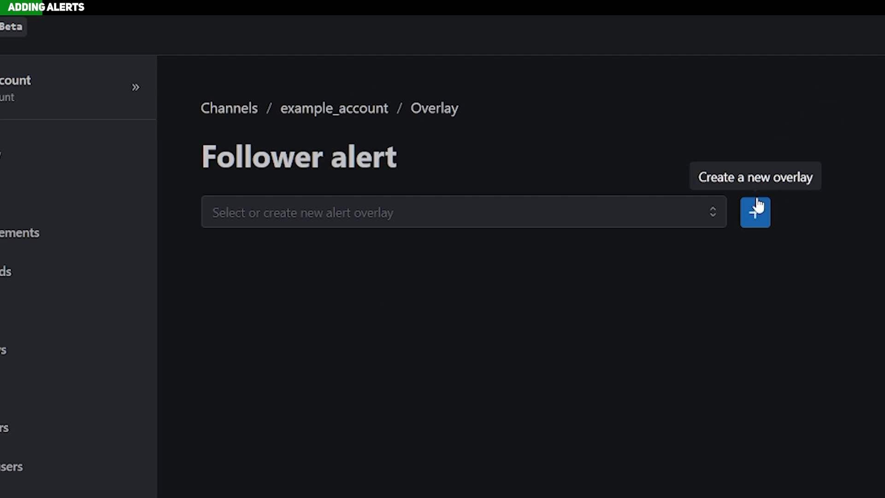
{"action": "left_click", "coordinate": [756, 207]}
{"action": "left_click", "coordinate": [851, 497]}
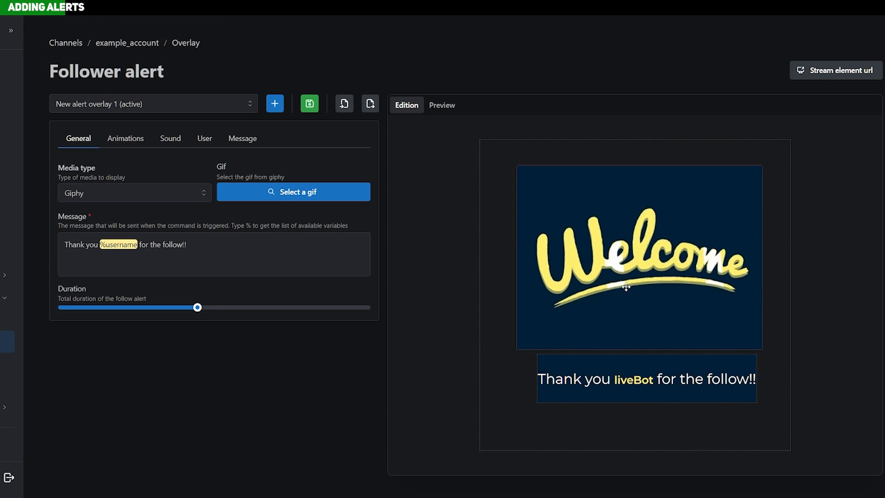
Step: Choose the PBS gif from Giphy as the follower alert's media
{"action": "left_click", "coordinate": [295, 193]}
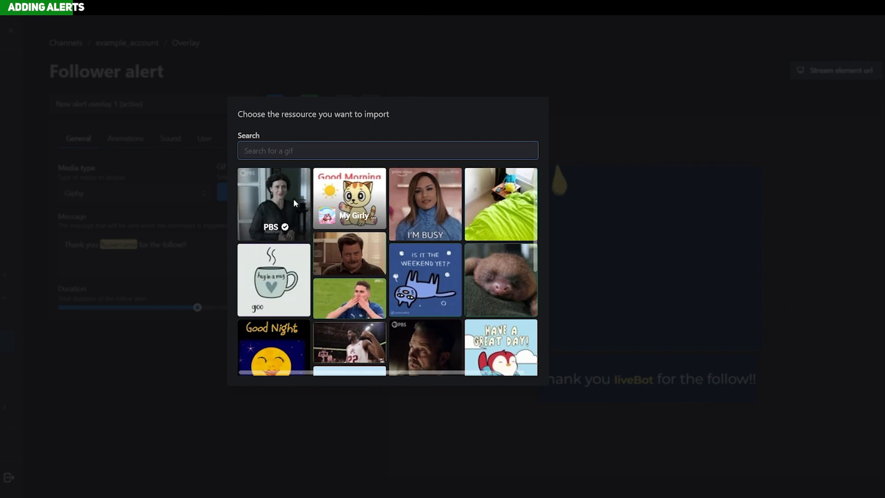
{"action": "left_click", "coordinate": [272, 204]}
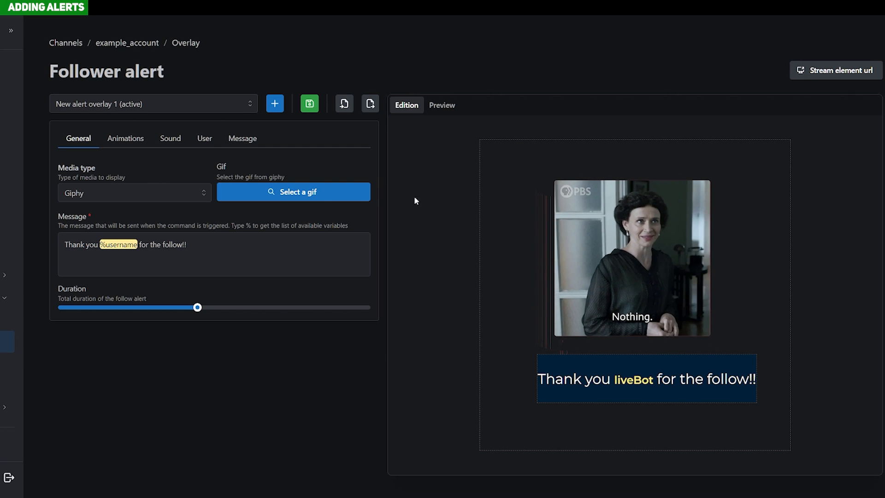
Step: Switch the alert's media type to Media library, upload the image "3 (19)" and select it as the alert media
{"action": "left_click", "coordinate": [174, 194]}
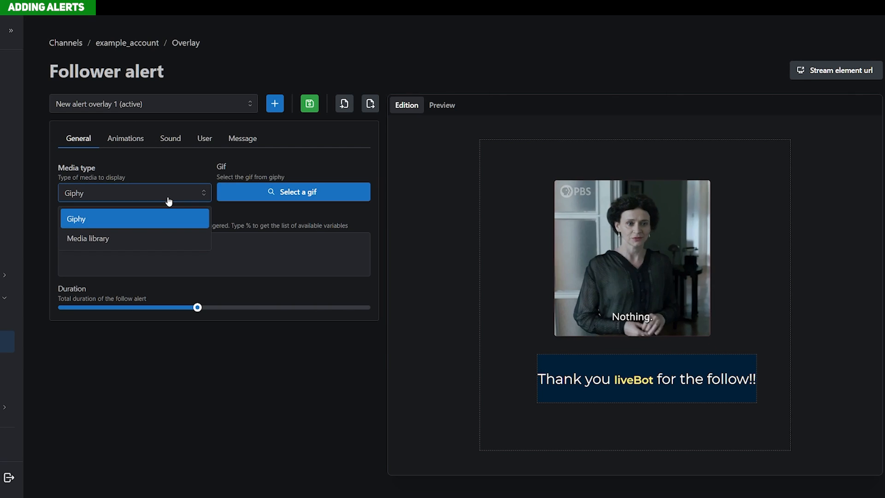
{"action": "left_click", "coordinate": [138, 238]}
{"action": "left_click", "coordinate": [243, 196]}
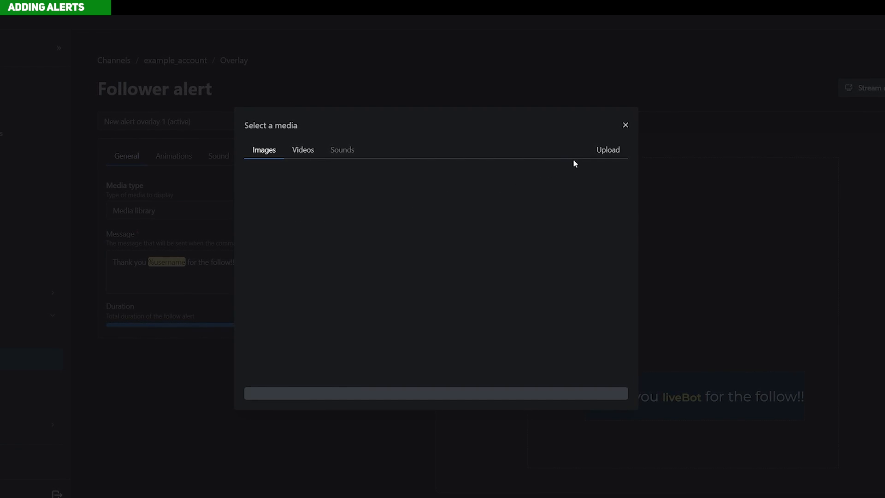
{"action": "left_click", "coordinate": [620, 153]}
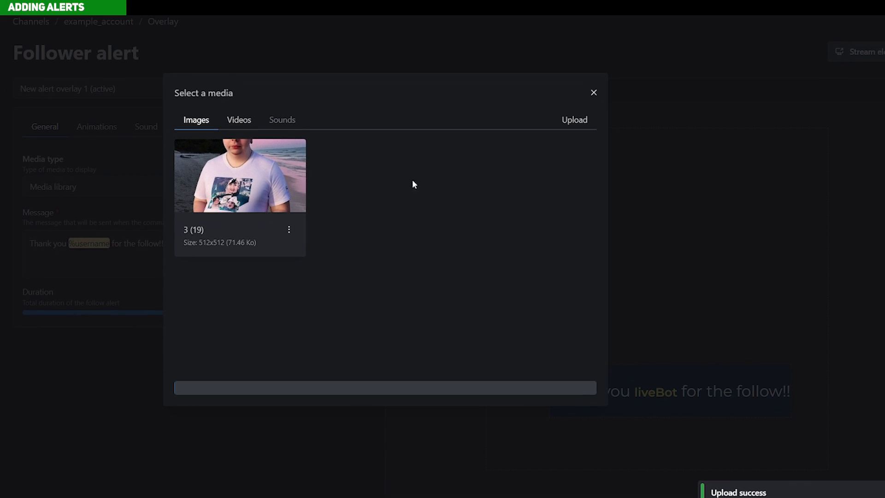
{"action": "left_click", "coordinate": [270, 170]}
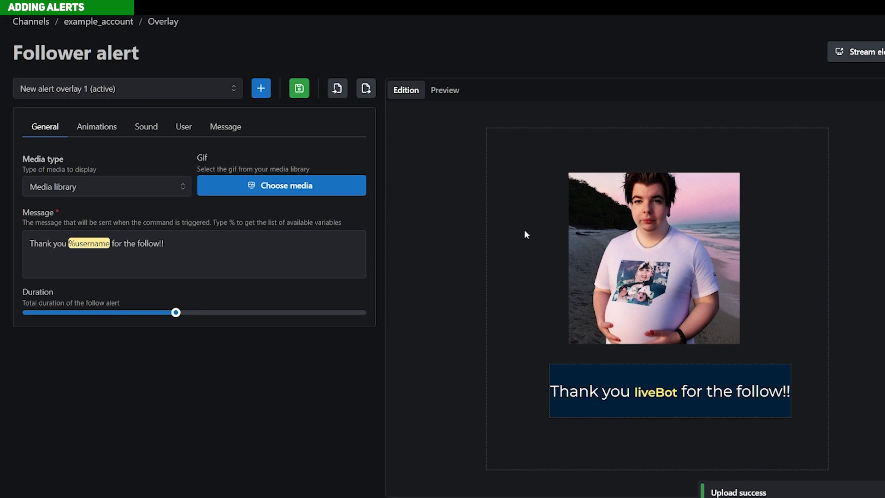
Step: Reposition and enlarge the alert image directly above the message box, and append 13 more exclamation marks to the message
{"action": "left_click_drag", "start_coordinate": [658, 247], "coordinate": [670, 235]}
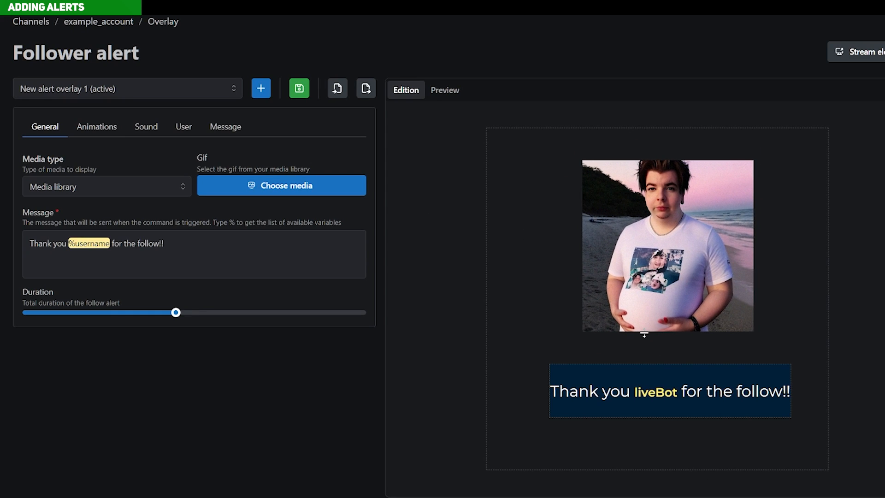
{"action": "left_click_drag", "start_coordinate": [643, 334], "coordinate": [641, 371]}
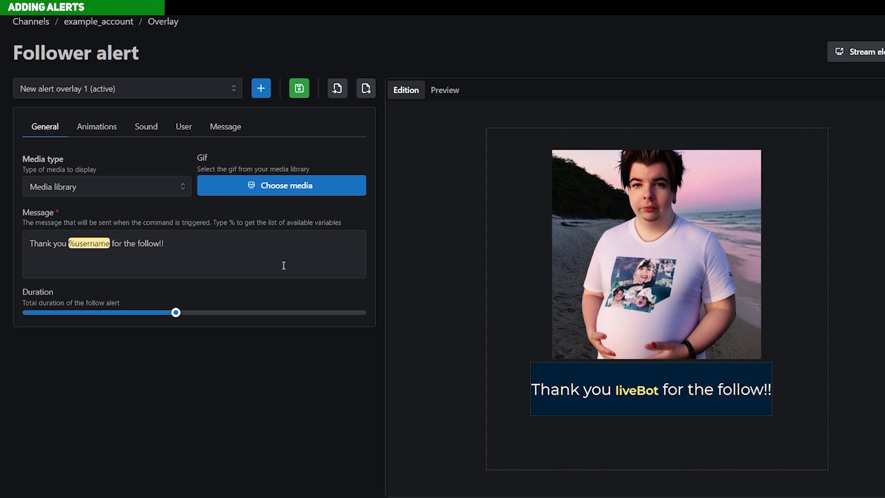
{"action": "type", "text": "!!!!!!!!!!!"}
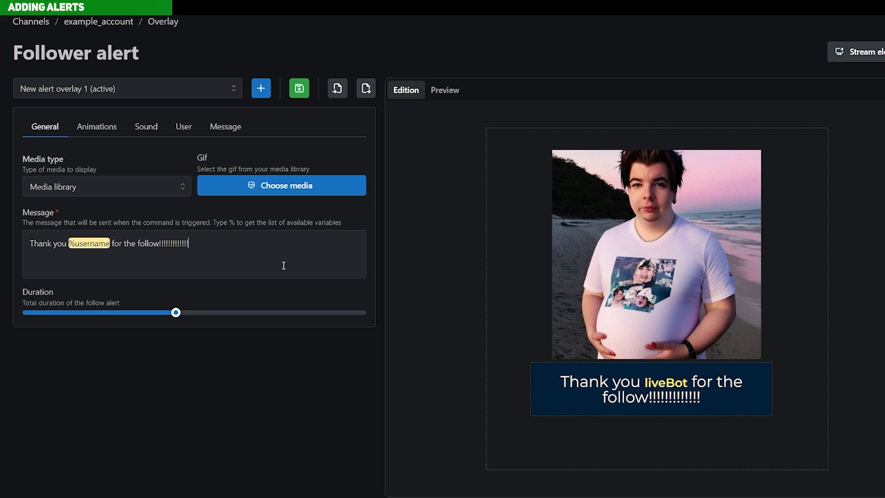
{"action": "type", "text": "!!"}
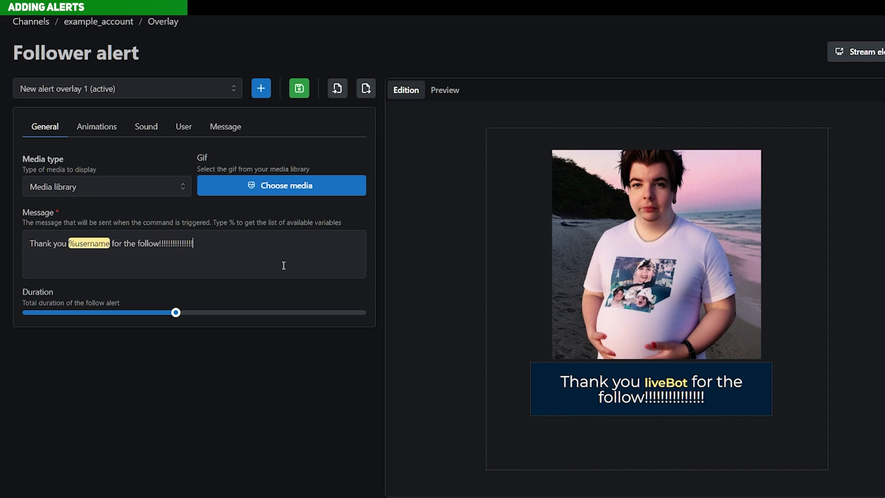
Step: Upload the Magic Chime sound to the media library and select it as the follower alert's sound
{"action": "left_click", "coordinate": [146, 124]}
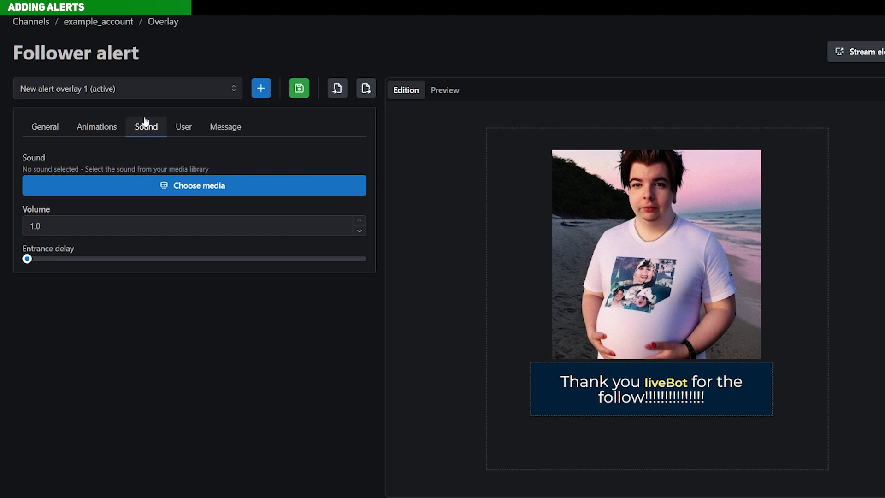
{"action": "left_click", "coordinate": [183, 185]}
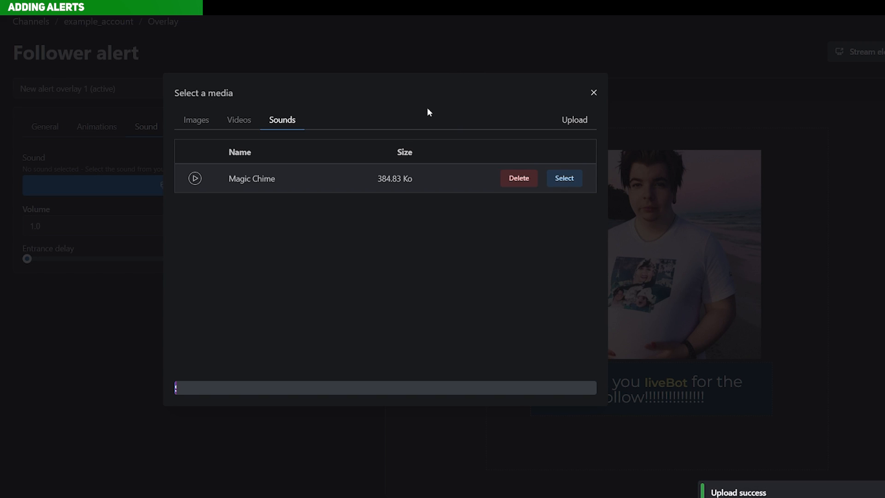
{"action": "left_click", "coordinate": [564, 179]}
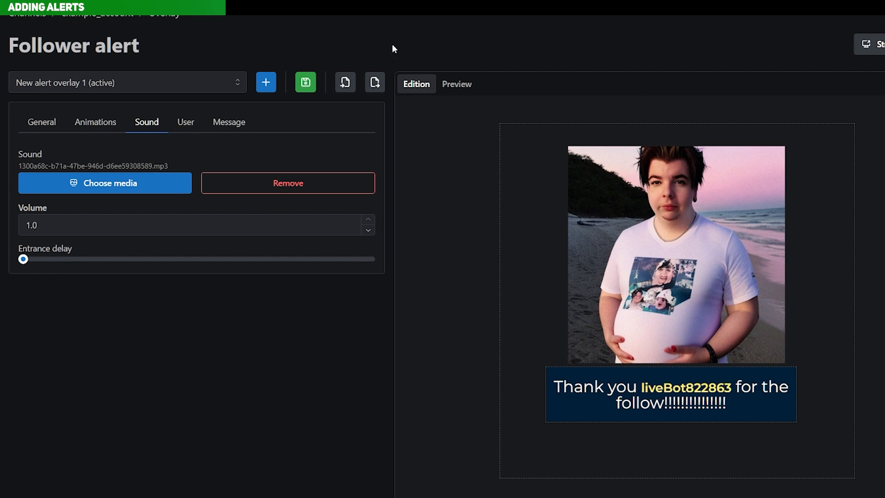
Step: Set the media's entrance effect to Flash and preview the follower alert
{"action": "left_click", "coordinate": [92, 122]}
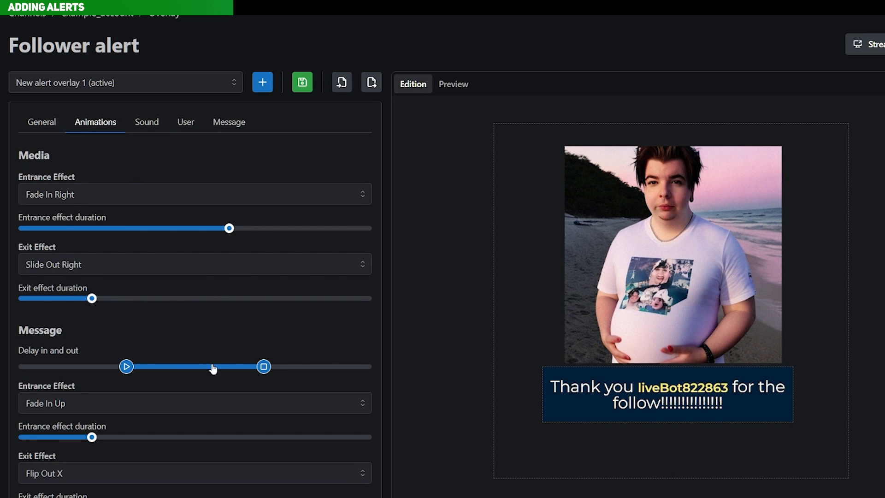
{"action": "left_click", "coordinate": [200, 194]}
{"action": "scroll", "coordinate": [198, 295], "scroll_direction": "up", "scroll_amount": 10}
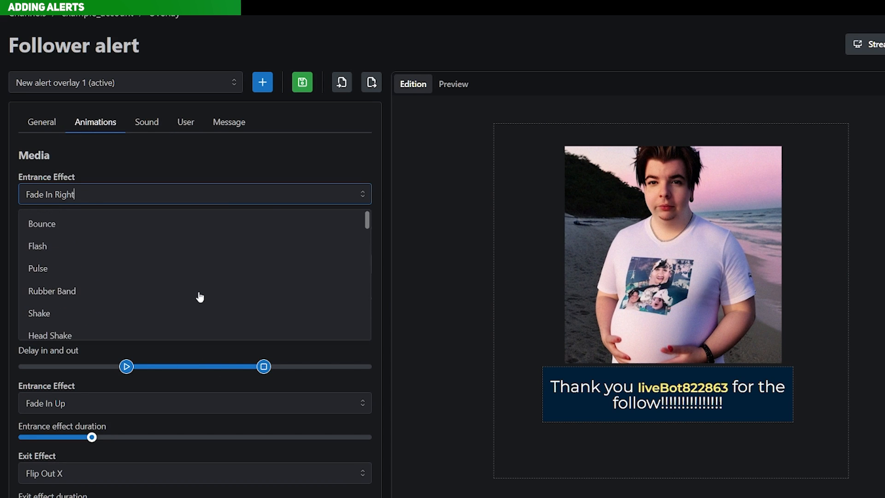
{"action": "scroll", "coordinate": [200, 297], "scroll_direction": "down", "scroll_amount": 5}
{"action": "scroll", "coordinate": [132, 259], "scroll_direction": "up", "scroll_amount": 5}
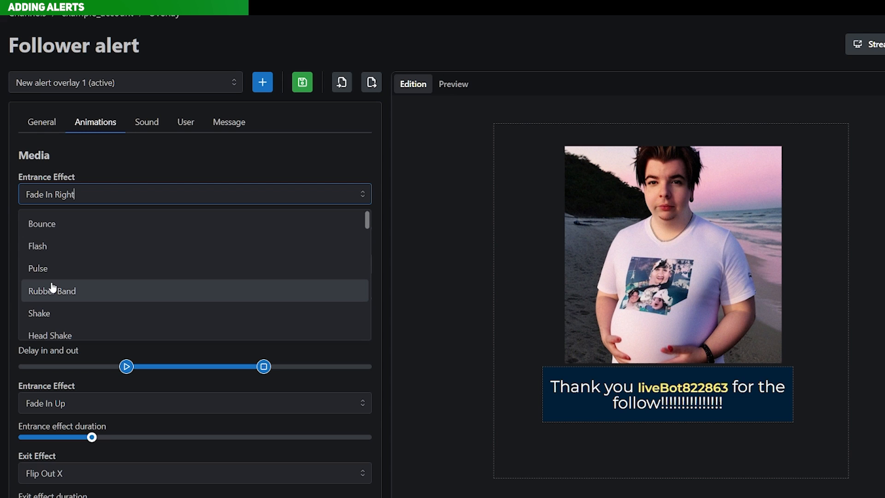
{"action": "left_click", "coordinate": [121, 249]}
{"action": "left_click", "coordinate": [449, 91]}
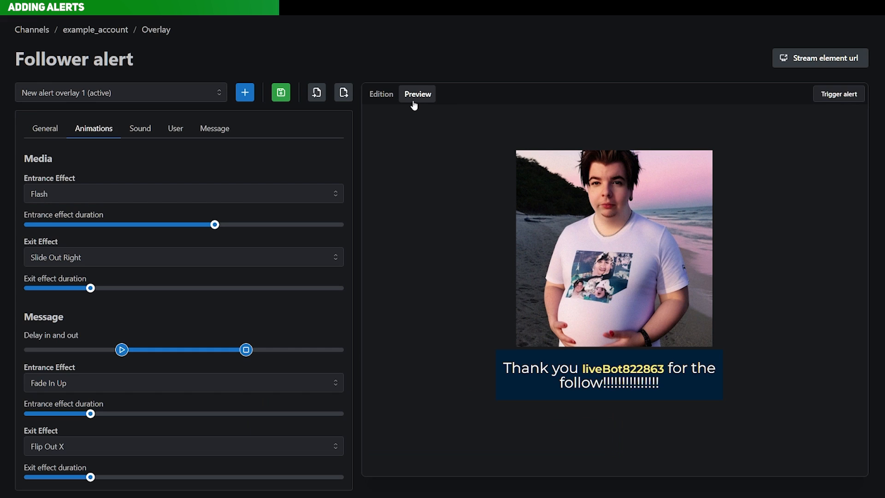
Step: Save the follower alert overlay and copy its stream element URL
{"action": "left_click", "coordinate": [288, 94]}
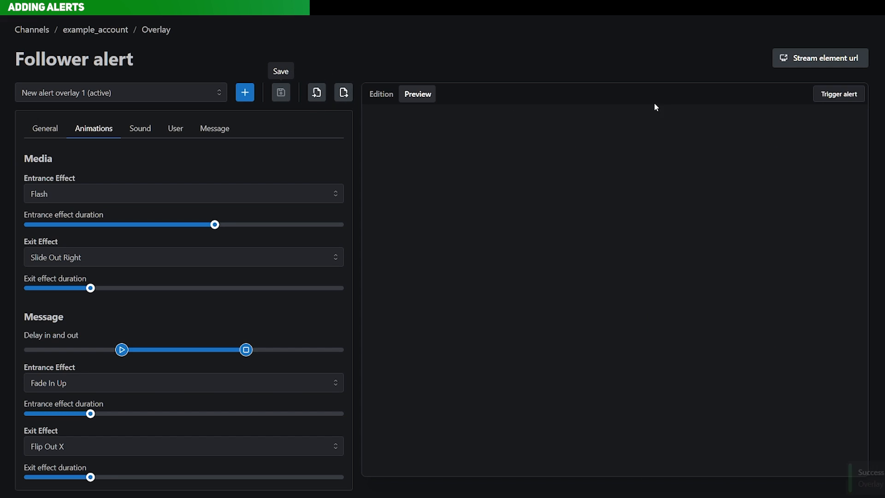
{"action": "left_click", "coordinate": [866, 64]}
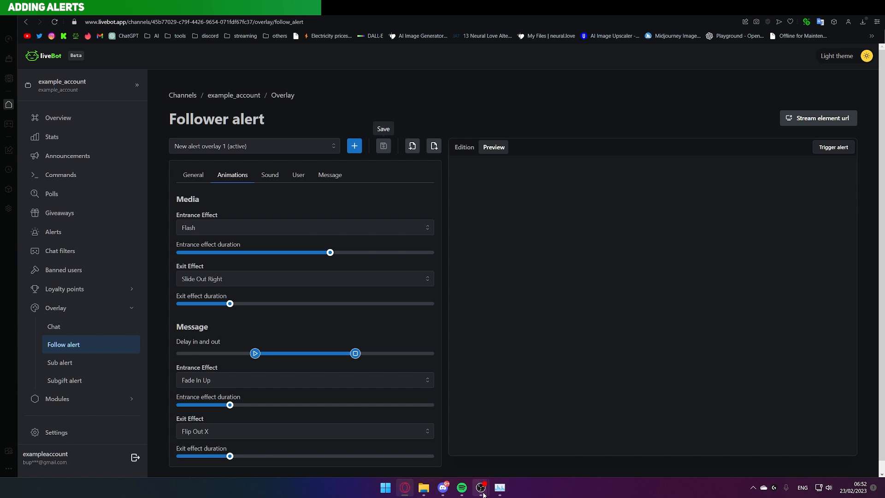
Step: Switch to OBS and add a new browser source named "kish follower notificashions" to the Break scene
{"action": "mouse_move", "coordinate": [483, 494]}
{"action": "left_click", "coordinate": [522, 444]}
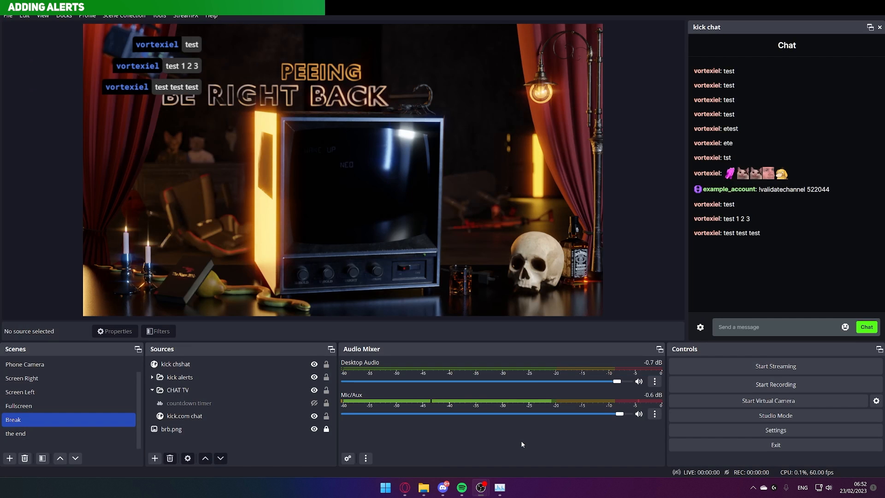
{"action": "left_click", "coordinate": [155, 458]}
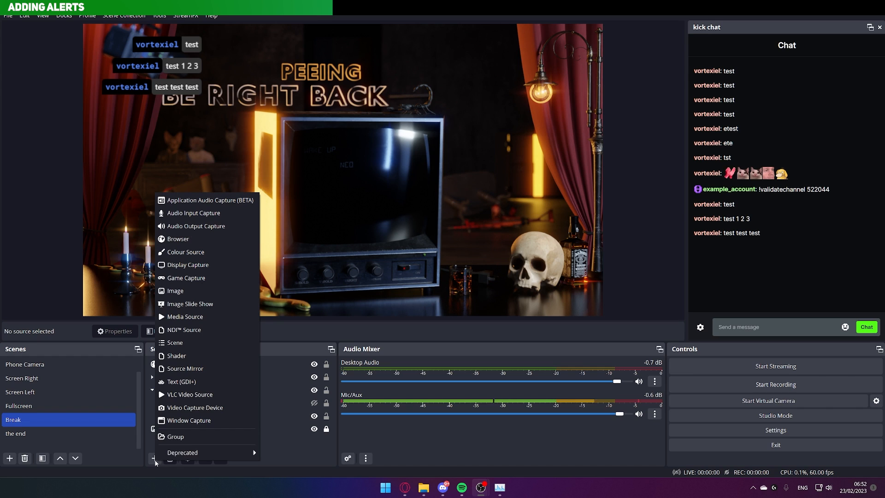
{"action": "left_click", "coordinate": [226, 239]}
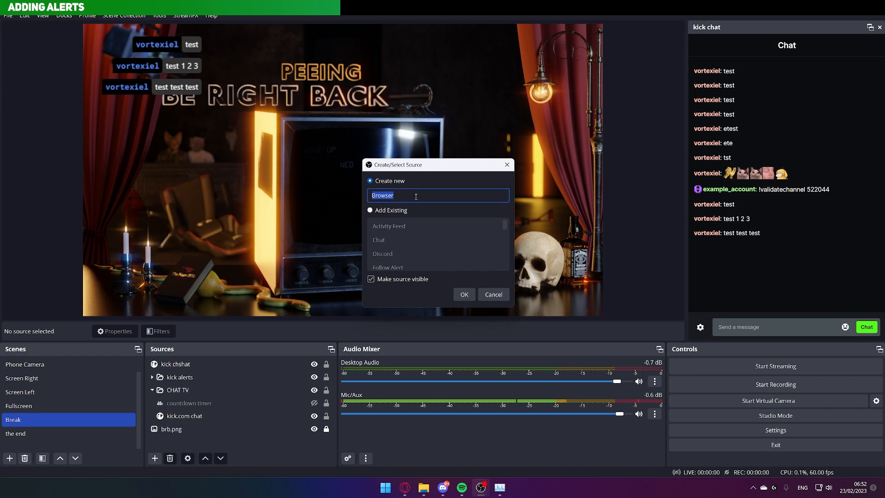
{"action": "type", "text": "kish"}
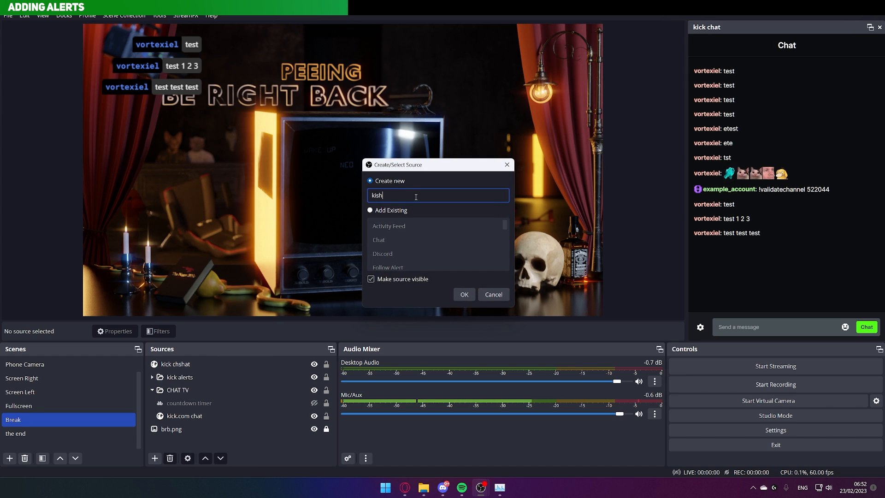
{"action": "type", "text": " follower notif"}
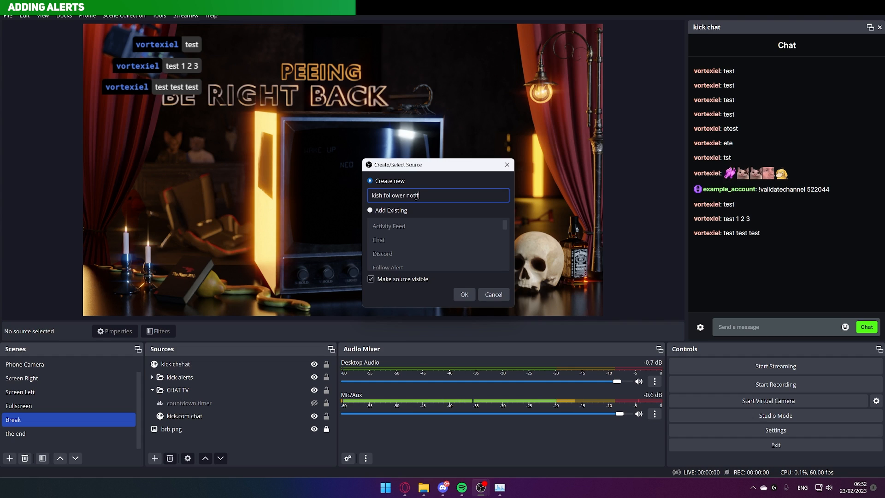
{"action": "type", "text": "icashions"}
{"action": "key", "text": "Return"}
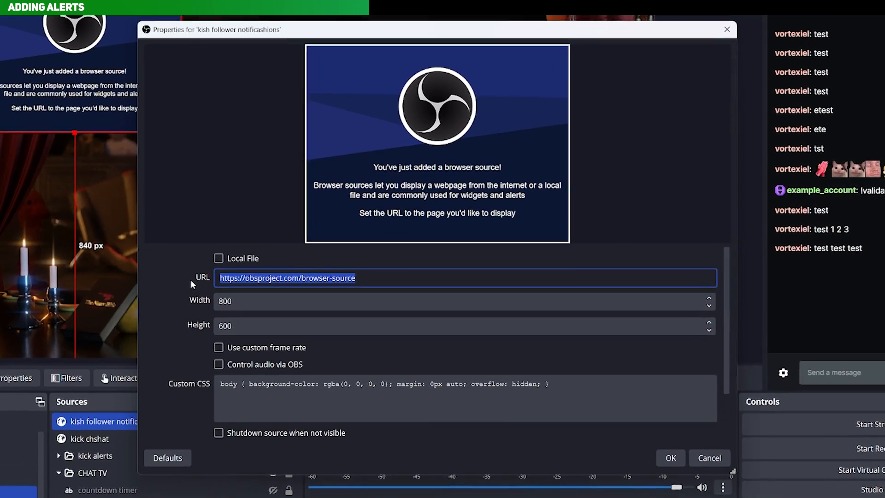
Step: Paste the copied stream element URL into the browser source and set its size to 2560 by 1440
{"action": "key", "text": "ctrl+v"}
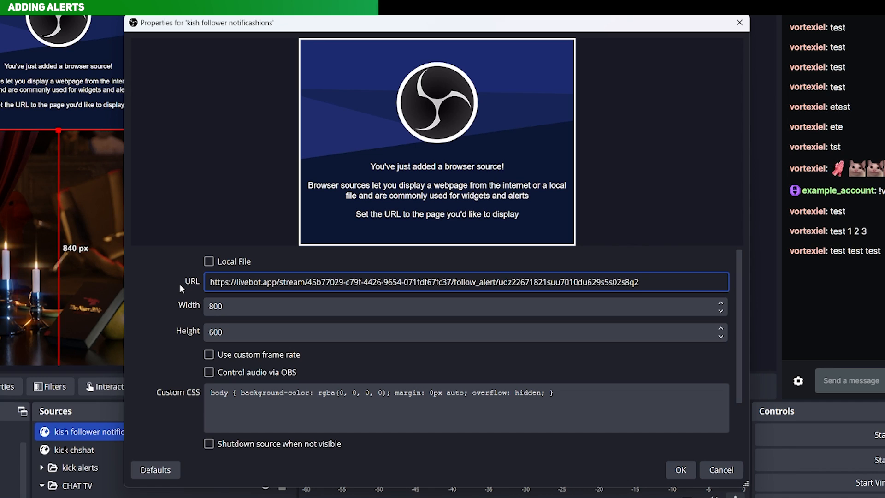
{"action": "left_click_drag", "start_coordinate": [239, 307], "coordinate": [163, 308]}
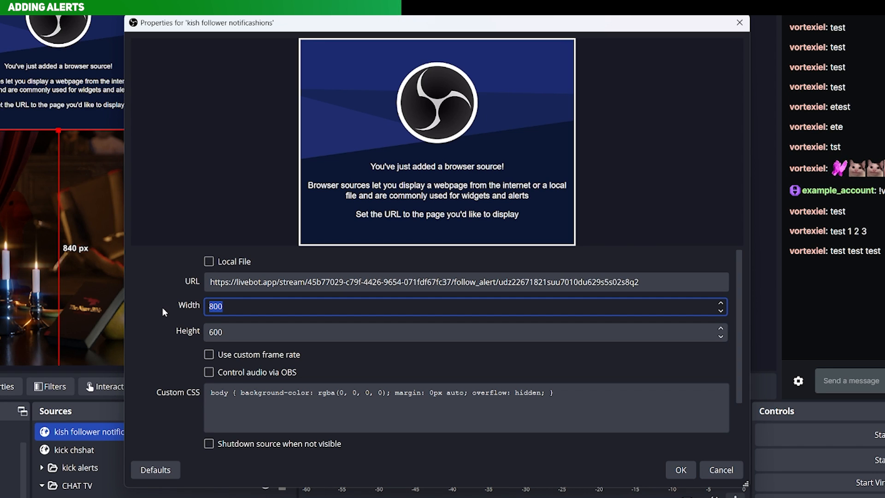
{"action": "type", "text": "2560"}
{"action": "double_click", "coordinate": [258, 329]}
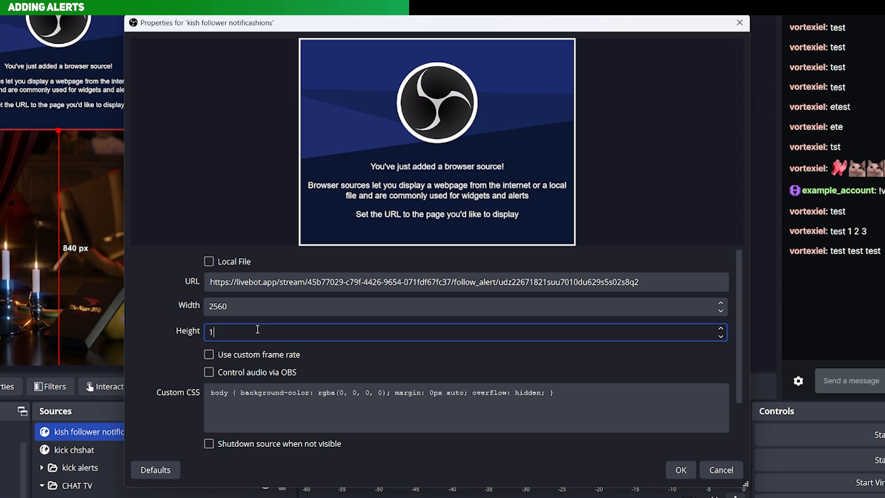
{"action": "type", "text": "1440"}
{"action": "left_click", "coordinate": [681, 470]}
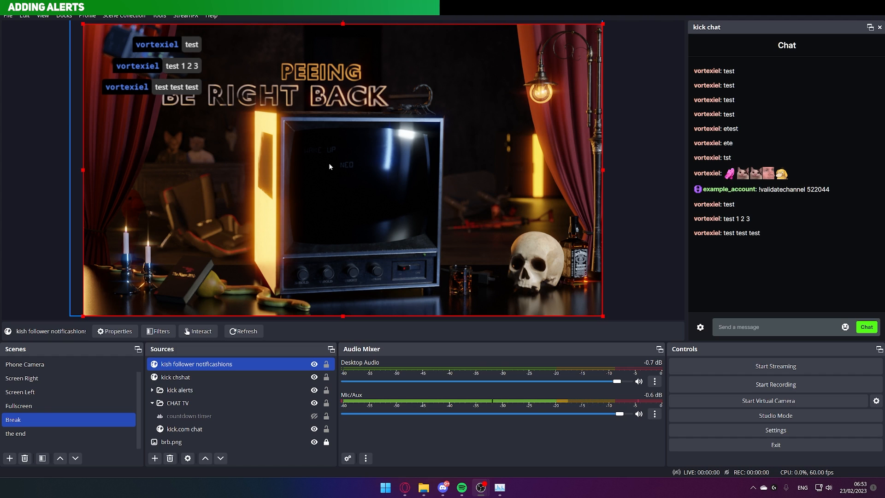
Step: Move the liveBot browser window aside to expose the OBS preview, and trigger a test follower alert
{"action": "left_click", "coordinate": [656, 148]}
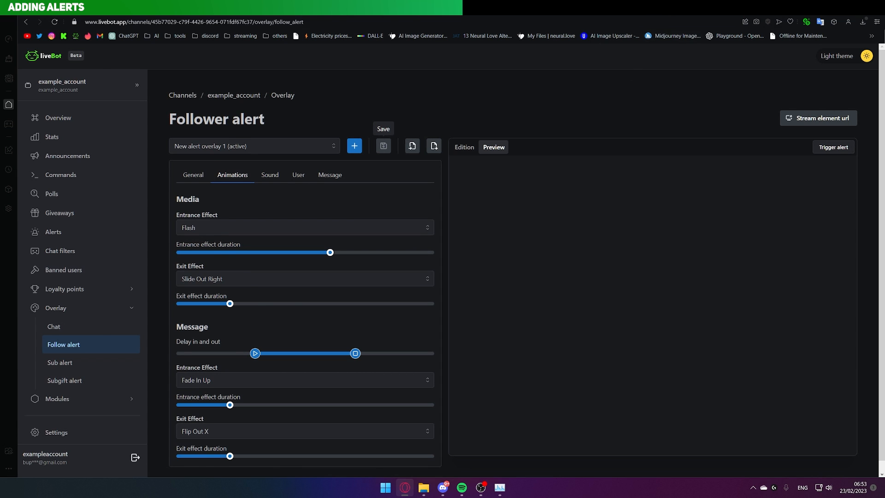
{"action": "left_click_drag", "start_coordinate": [438, 5], "coordinate": [56, 206]}
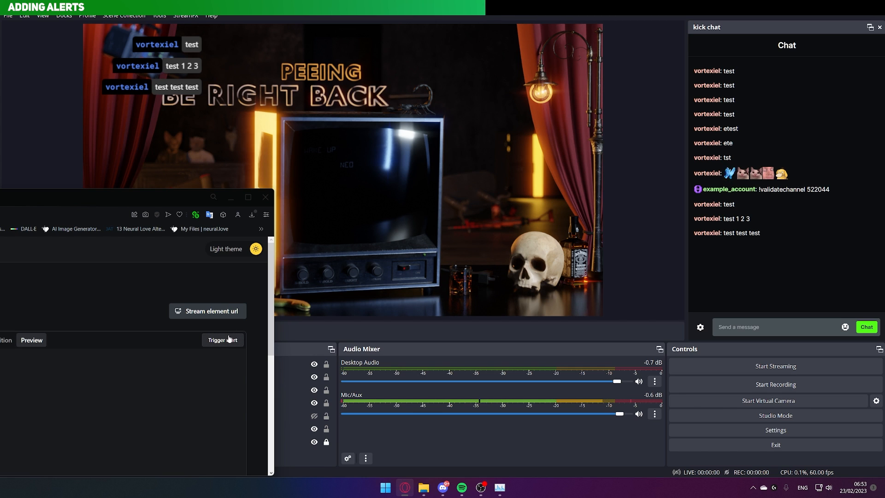
{"action": "left_click", "coordinate": [223, 341]}
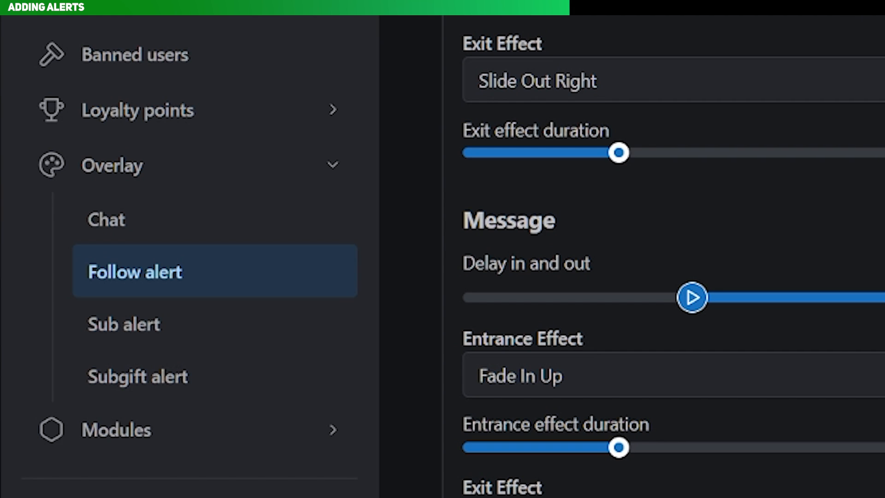
Step: Create a sub alert overlay named "subs" and reposition its message box and image, with the image above the message
{"action": "left_click", "coordinate": [168, 325]}
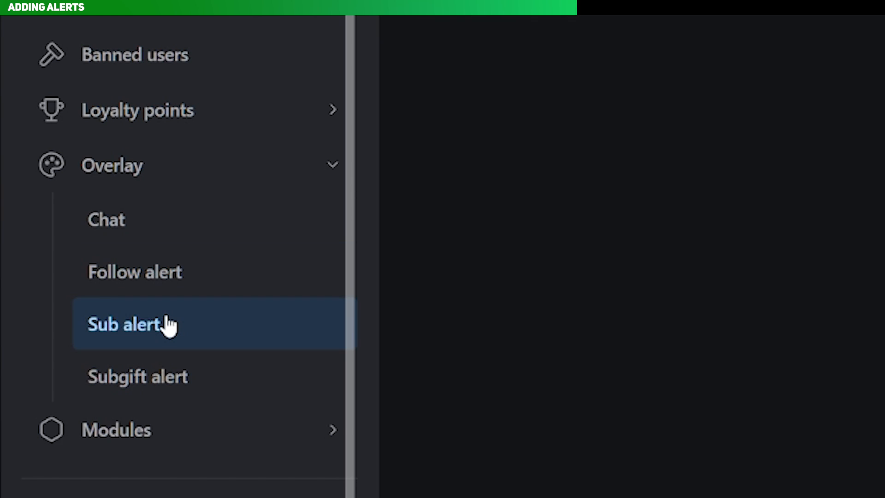
{"action": "left_click", "coordinate": [617, 147]}
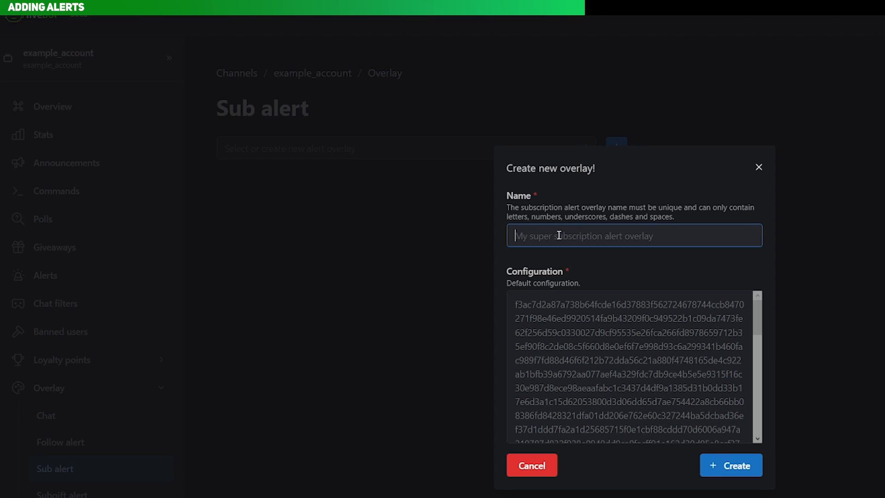
{"action": "type", "text": "subs"}
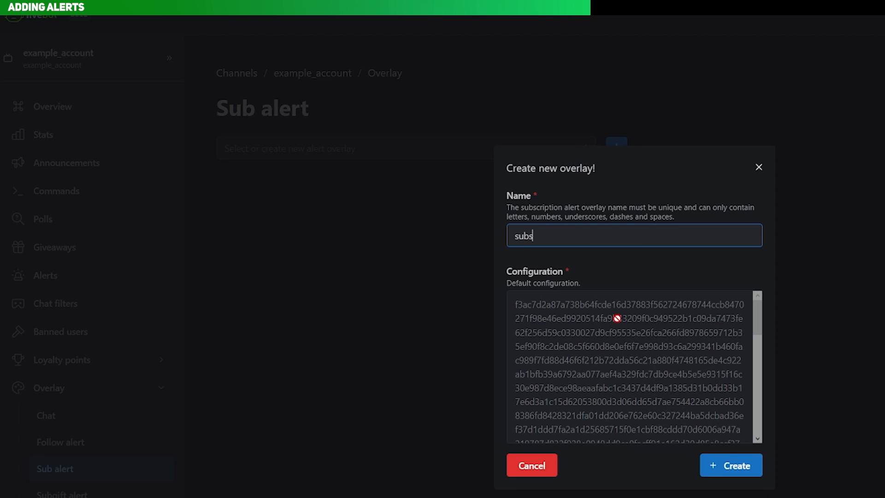
{"action": "left_click", "coordinate": [734, 466]}
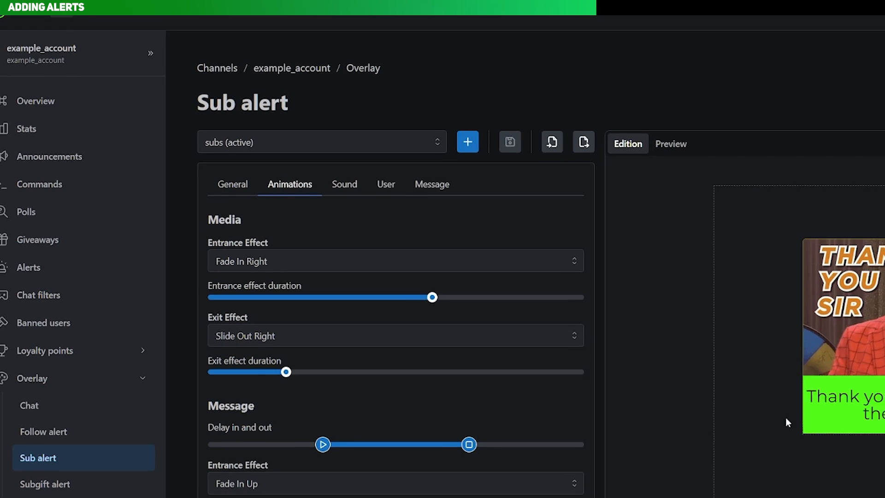
{"action": "left_click_drag", "start_coordinate": [839, 411], "coordinate": [563, 357]}
{"action": "left_click_drag", "start_coordinate": [867, 341], "coordinate": [573, 230]}
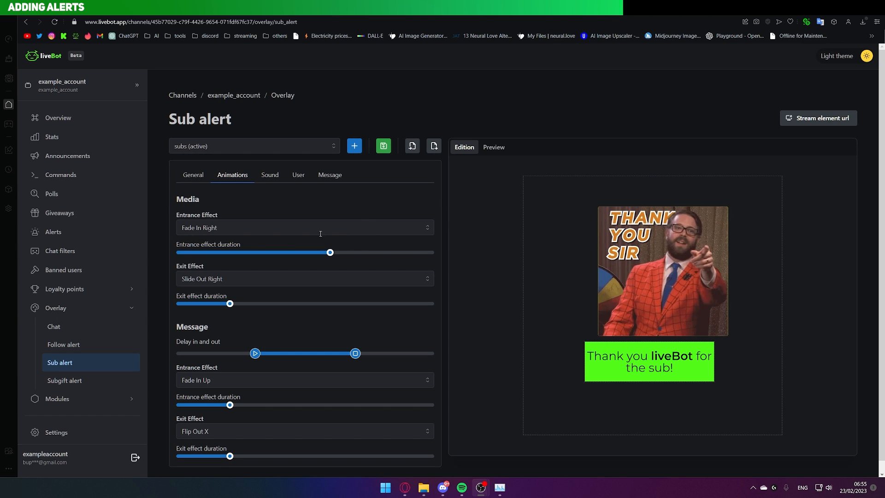
Step: Start a new liveBot channel alert triggered on Follow, with Chat as its destination
{"action": "left_click", "coordinate": [79, 239]}
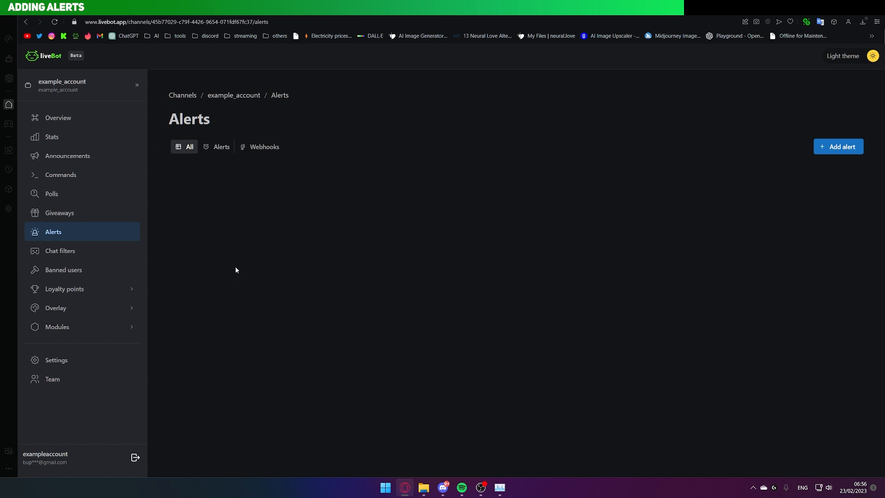
{"action": "left_click", "coordinate": [835, 153]}
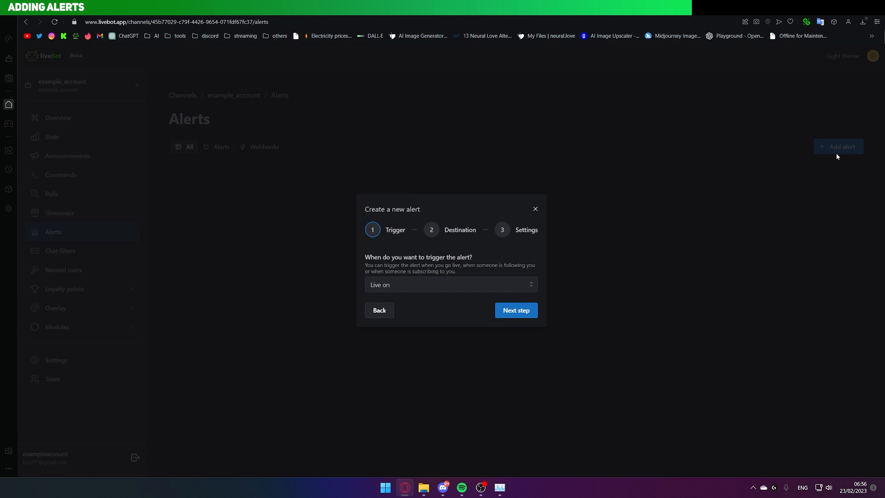
{"action": "left_click", "coordinate": [476, 282]}
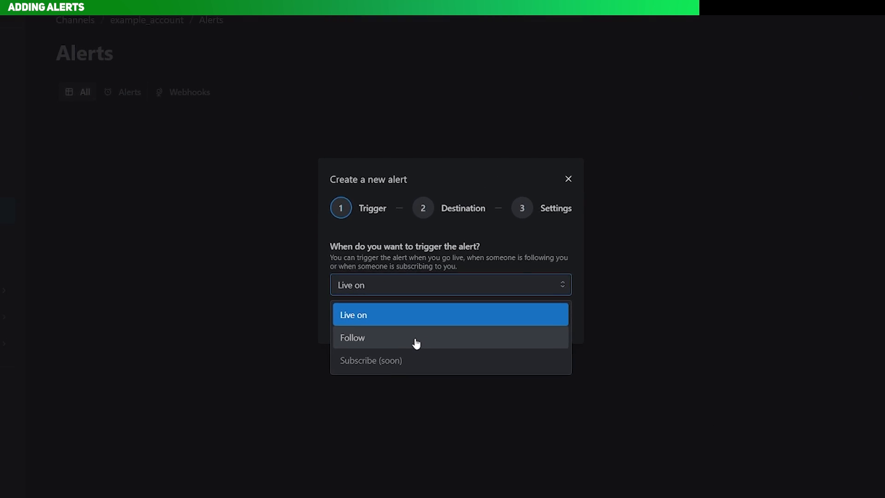
{"action": "left_click", "coordinate": [426, 326]}
{"action": "left_click", "coordinate": [588, 324]}
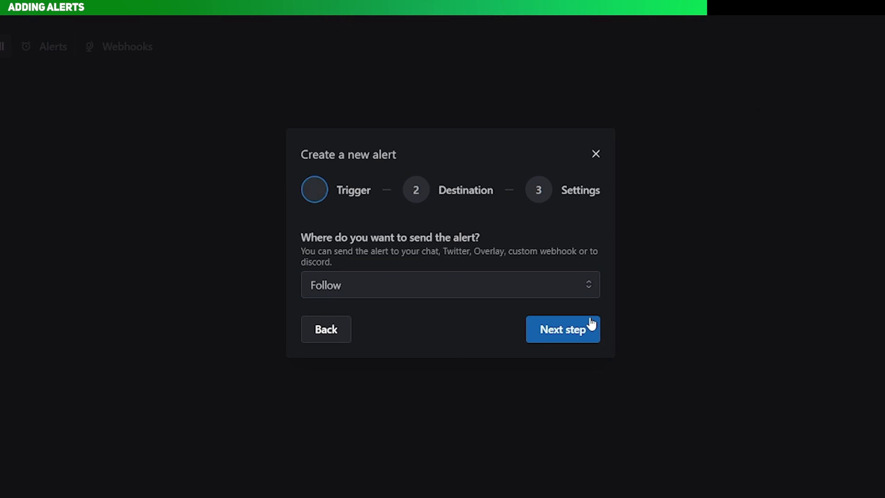
{"action": "left_click", "coordinate": [565, 295]}
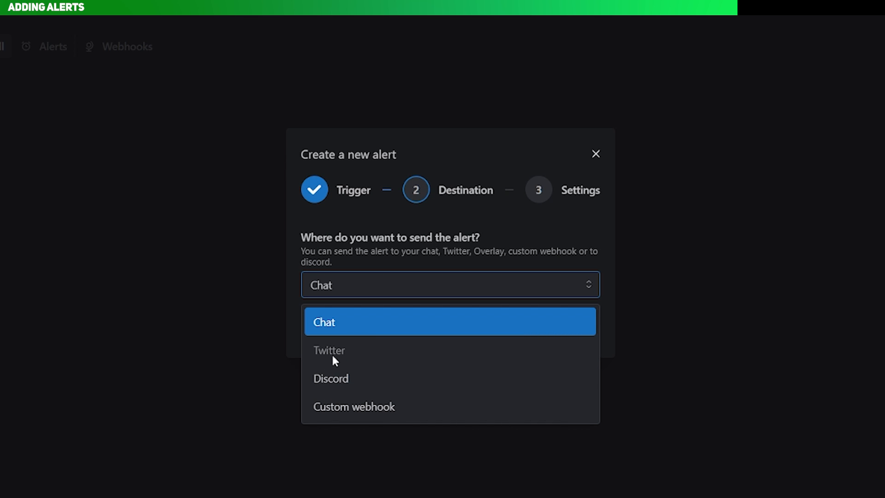
{"action": "left_click", "coordinate": [578, 319]}
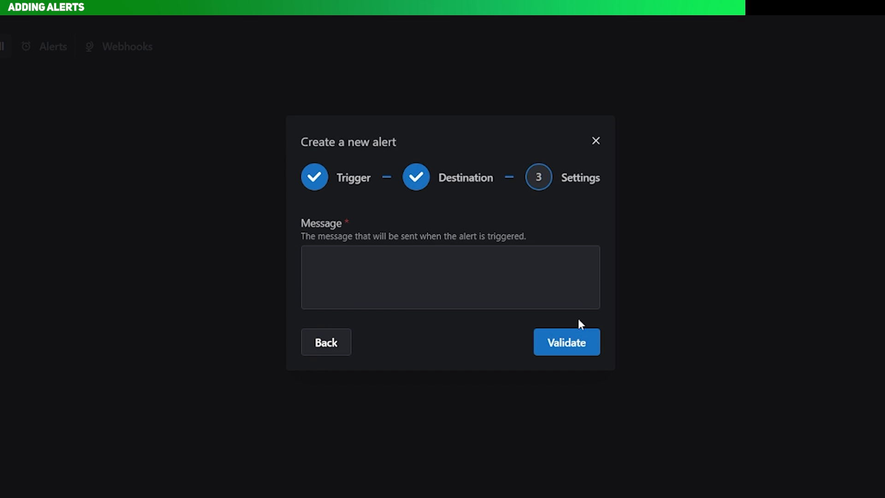
Step: Set the alert message to "thank you for following comrade %follower_name" using the new follower's username variable, and validate the alert
{"action": "left_click", "coordinate": [536, 282]}
{"action": "type", "text": "thank "}
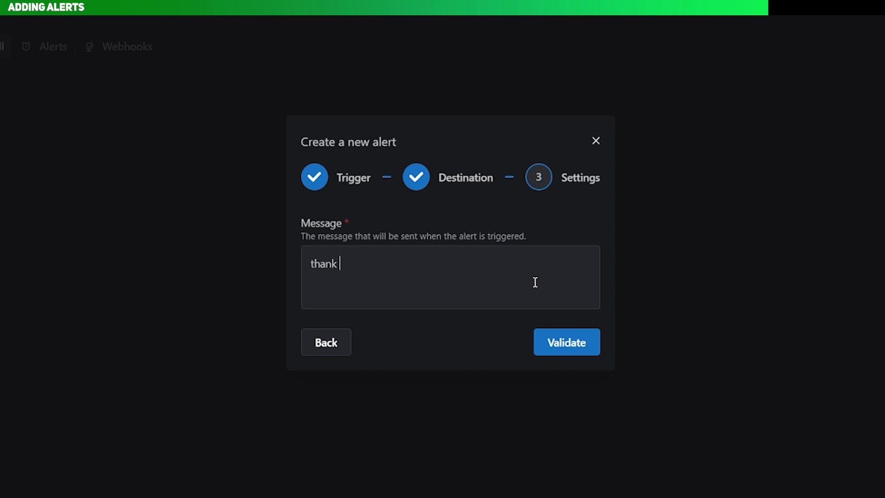
{"action": "type", "text": "you for following comrade"}
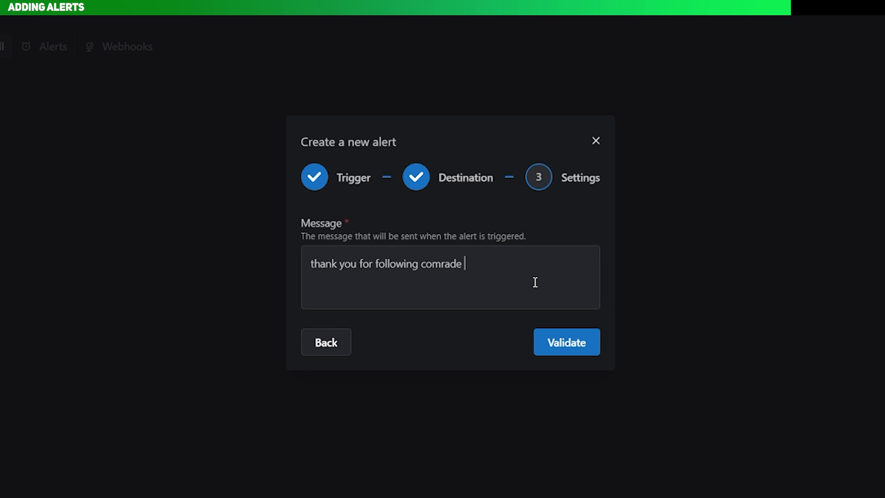
{"action": "type", "text": "%%%%%%%"}
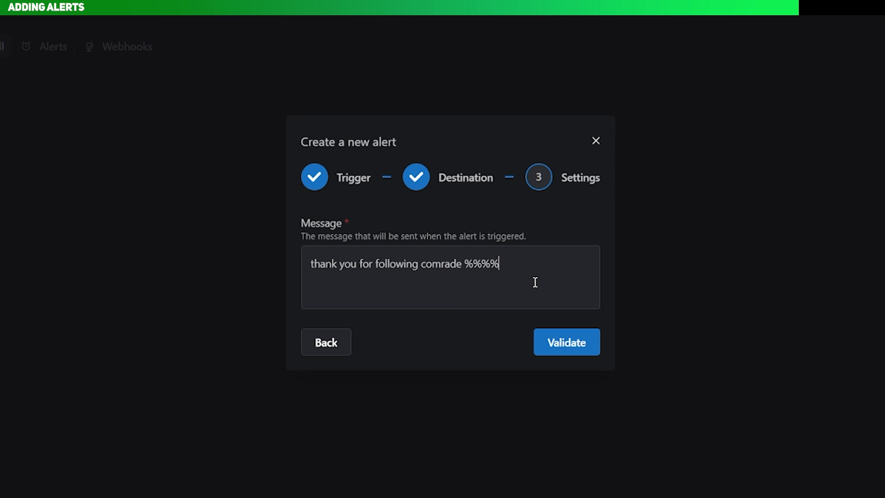
{"action": "key", "text": "BackSpace"}
{"action": "key", "text": "BackSpace"}
{"action": "key", "text": "BackSpace"}
{"action": "key", "text": "BackSpace"}
{"action": "key", "text": "BackSpace"}
{"action": "key", "text": "BackSpace"}
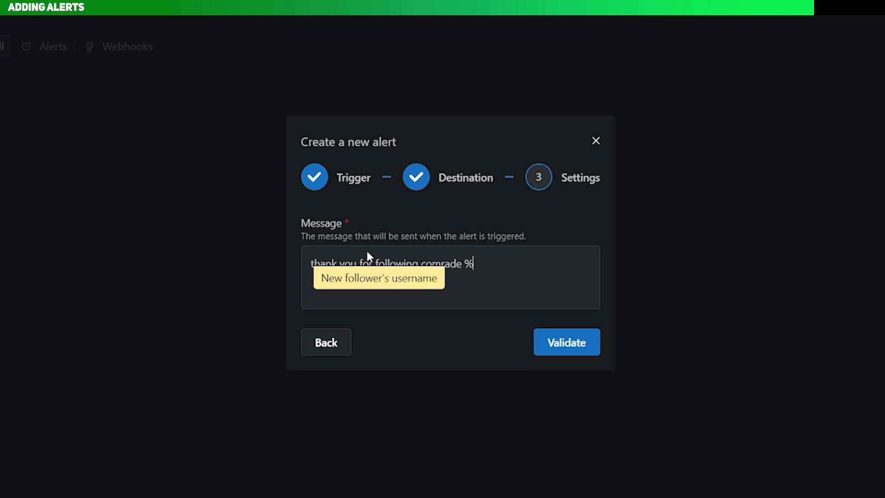
{"action": "left_click", "coordinate": [404, 287]}
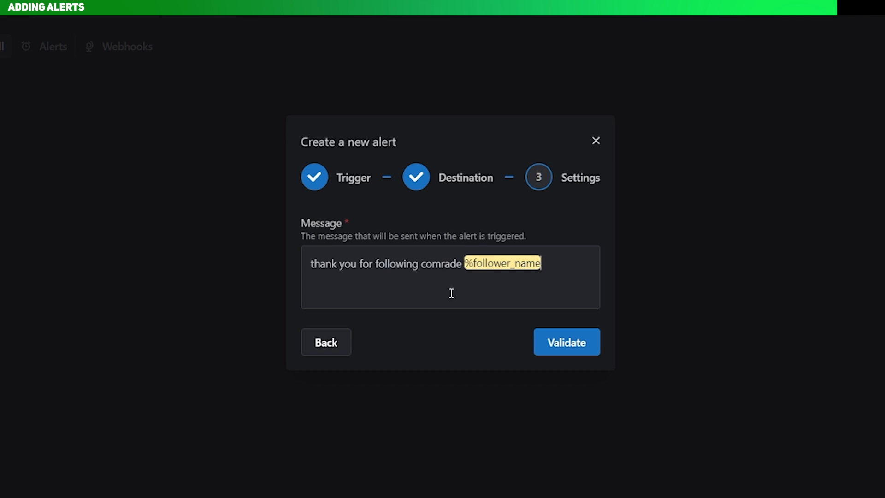
{"action": "left_click_drag", "start_coordinate": [307, 263], "coordinate": [461, 264]}
{"action": "left_click", "coordinate": [410, 275]}
{"action": "left_click_drag", "start_coordinate": [395, 265], "coordinate": [595, 265]}
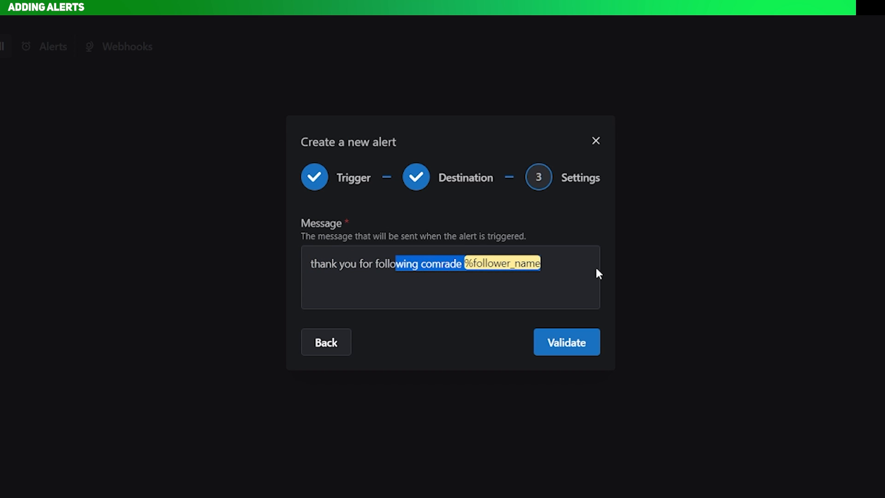
{"action": "left_click", "coordinate": [570, 345]}
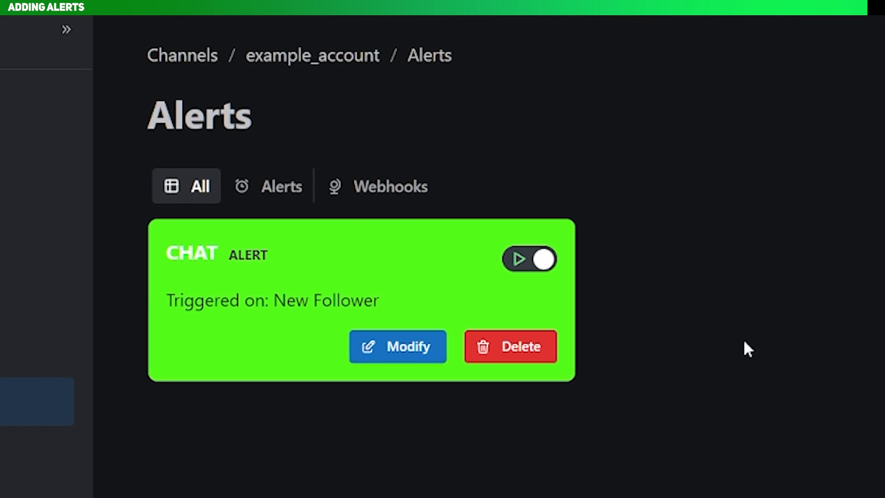
Step: Start a new liveBot channel alert triggered on Live on, with Discord as its destination
{"action": "left_click", "coordinate": [568, 272]}
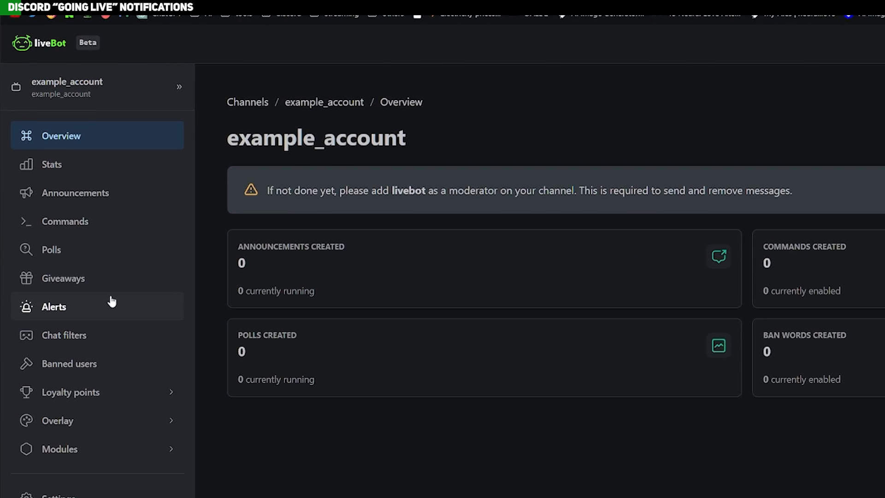
{"action": "left_click", "coordinate": [112, 302]}
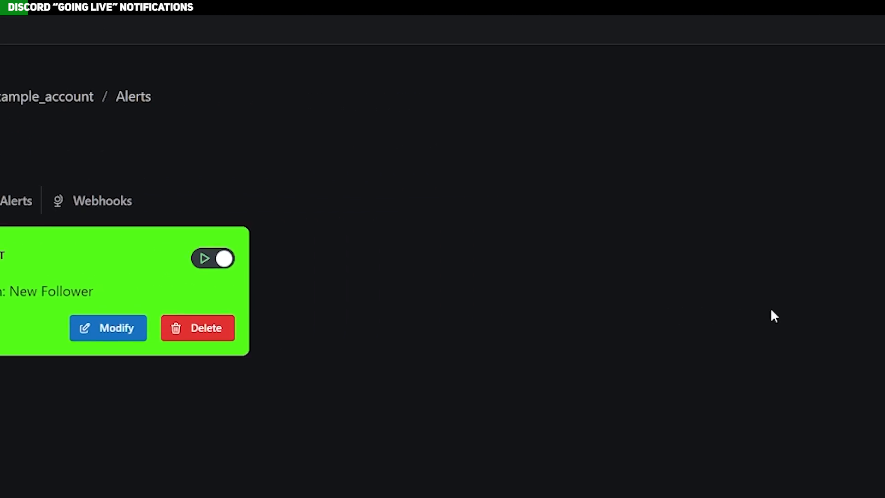
{"action": "left_click", "coordinate": [871, 235]}
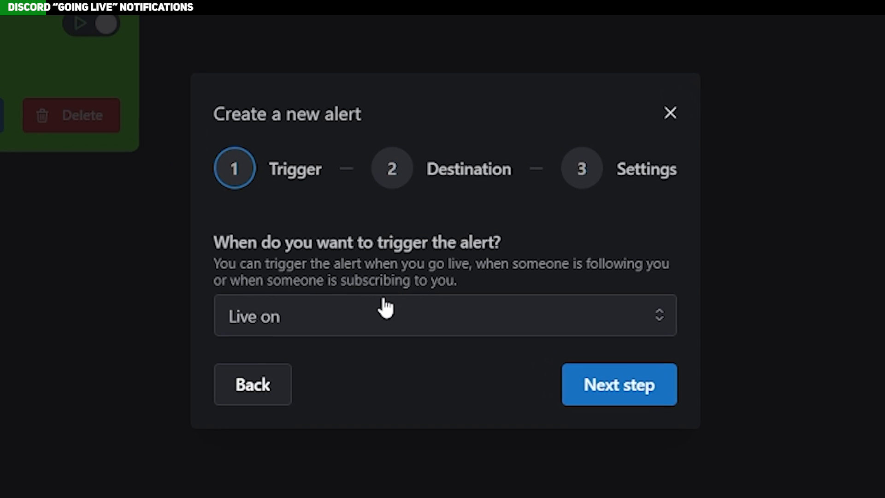
{"action": "left_click", "coordinate": [628, 374]}
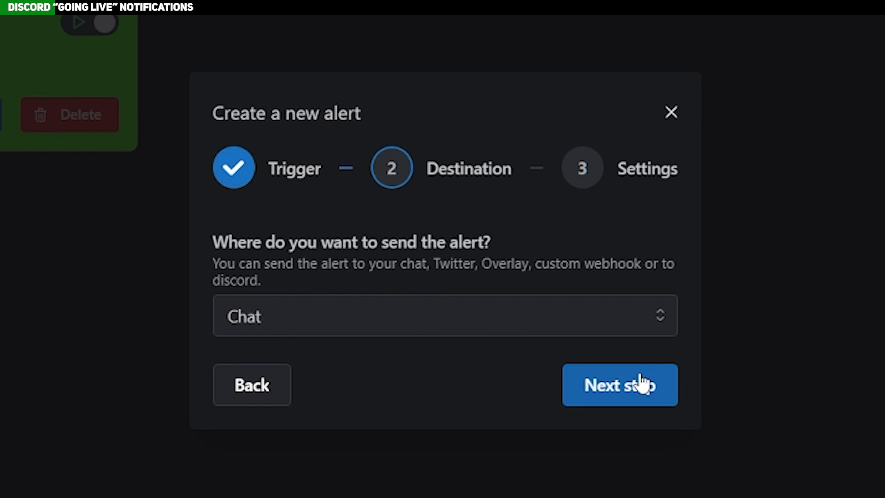
{"action": "left_click", "coordinate": [433, 307]}
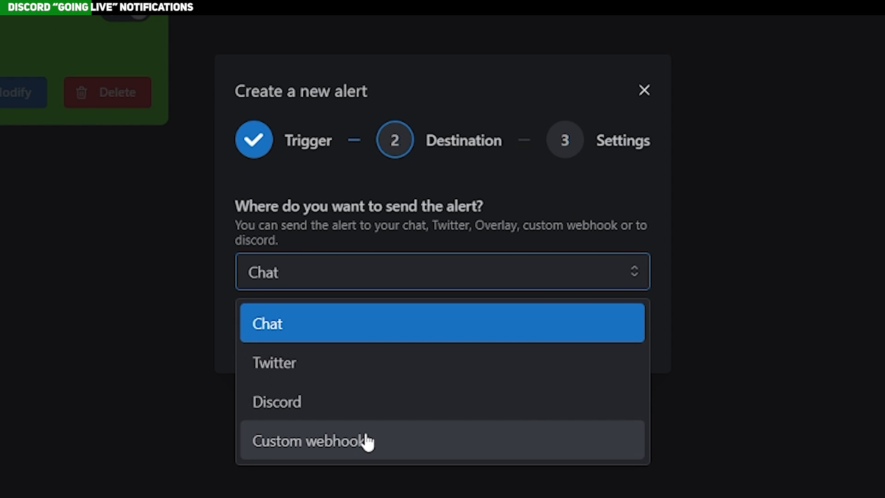
{"action": "left_click", "coordinate": [359, 406]}
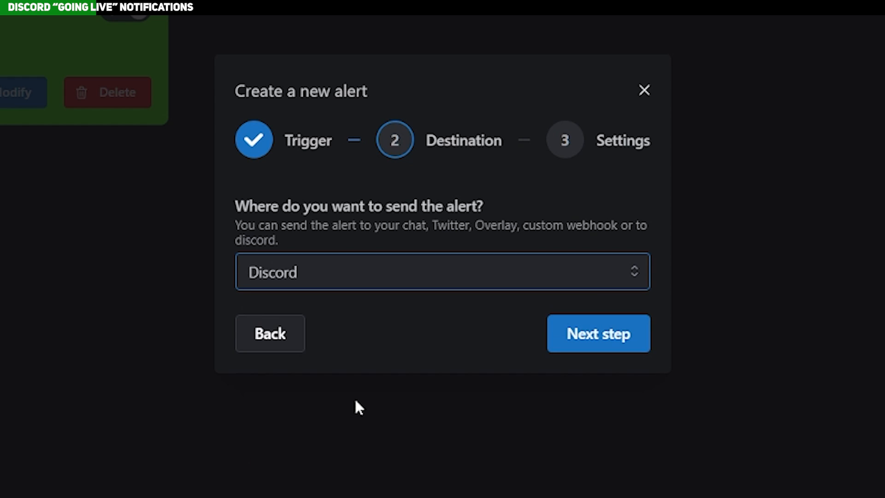
{"action": "left_click", "coordinate": [615, 342]}
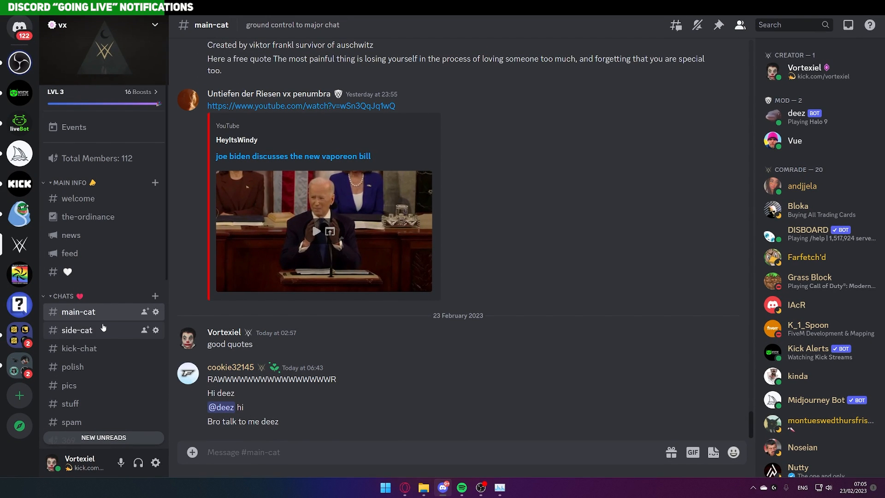
Step: Switch to Discord and create a new webhook in the main-cat channel's integration settings
{"action": "left_click", "coordinate": [156, 312]}
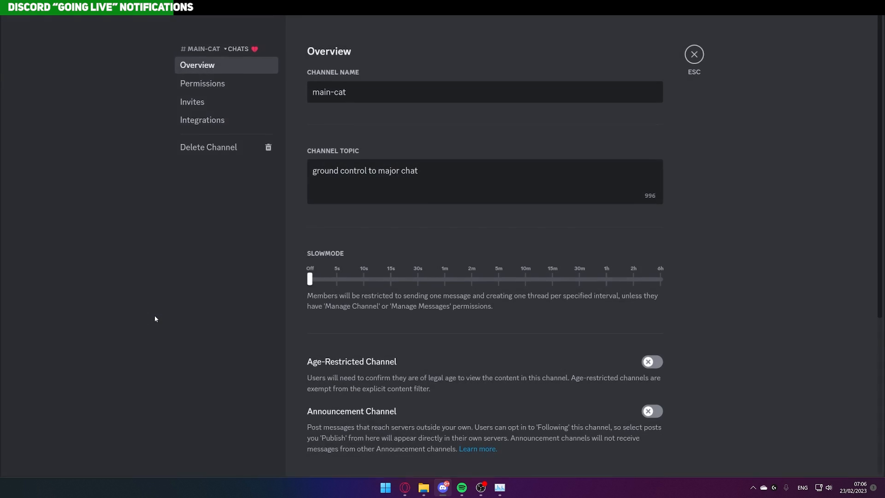
{"action": "left_click", "coordinate": [250, 126]}
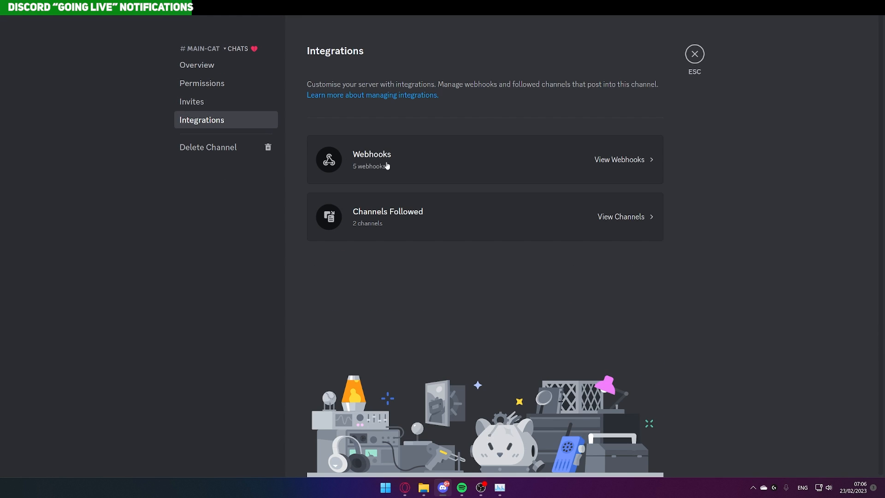
{"action": "left_click", "coordinate": [386, 165]}
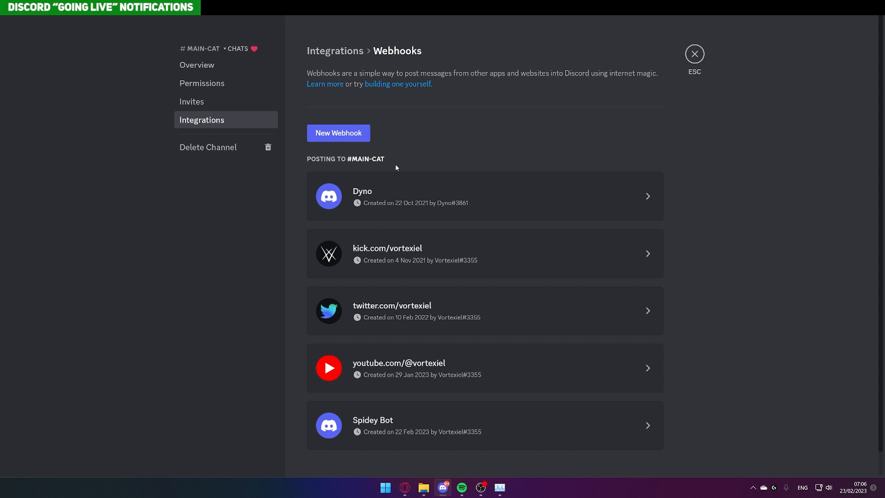
{"action": "left_click", "coordinate": [357, 137]}
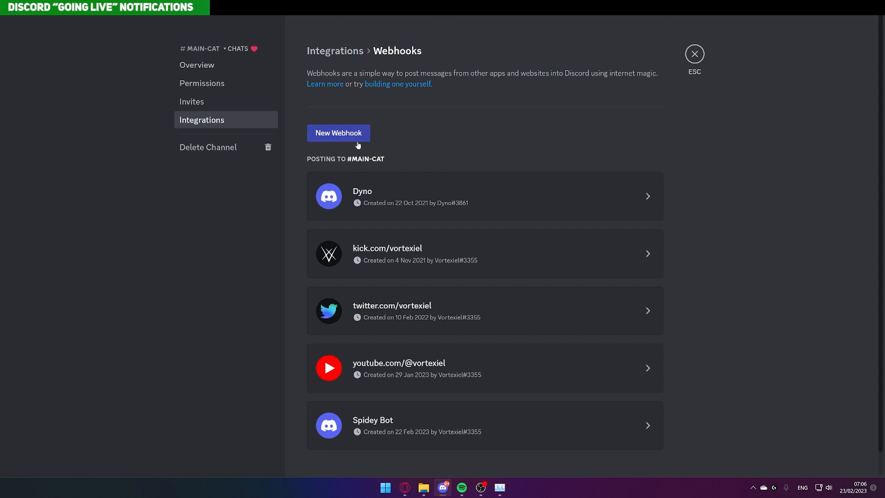
Step: Name the new main-cat webhook "kick.com/vortexiel", save the changes, and copy its webhook URL
{"action": "left_click_drag", "start_coordinate": [457, 356], "coordinate": [395, 356]}
{"action": "type", "text": "ki"}
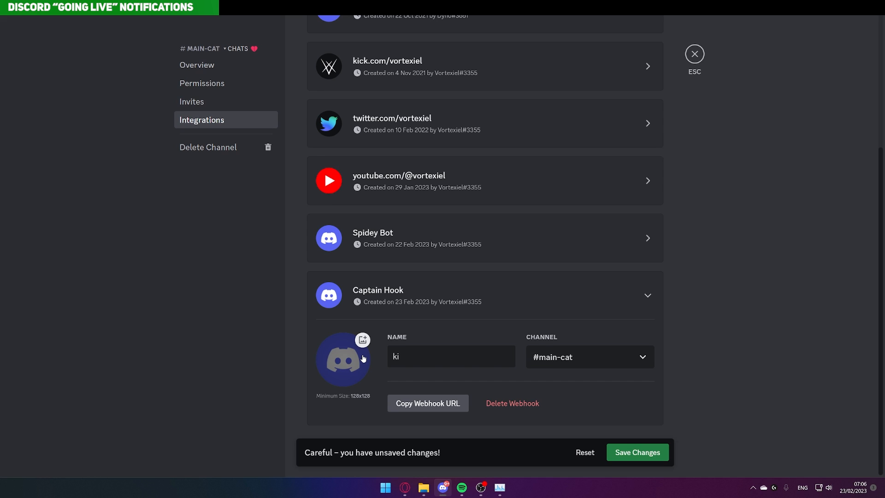
{"action": "type", "text": "ck.com"}
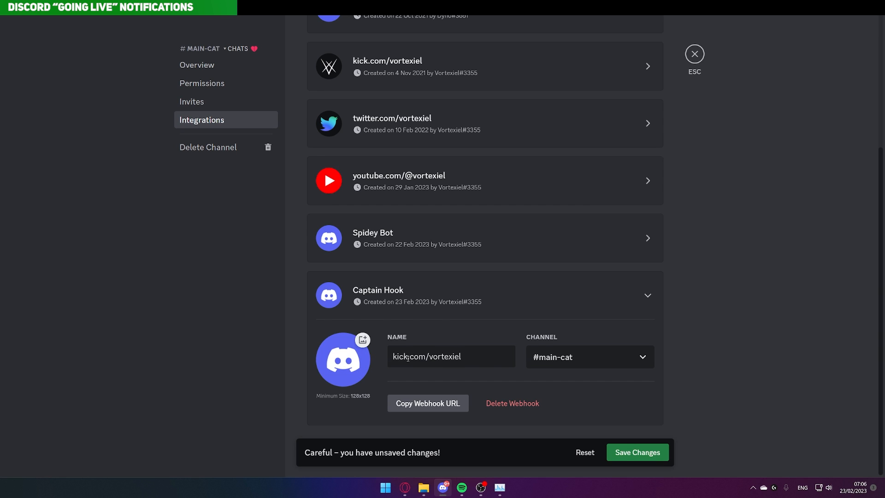
{"action": "type", "text": "/vortexiel"}
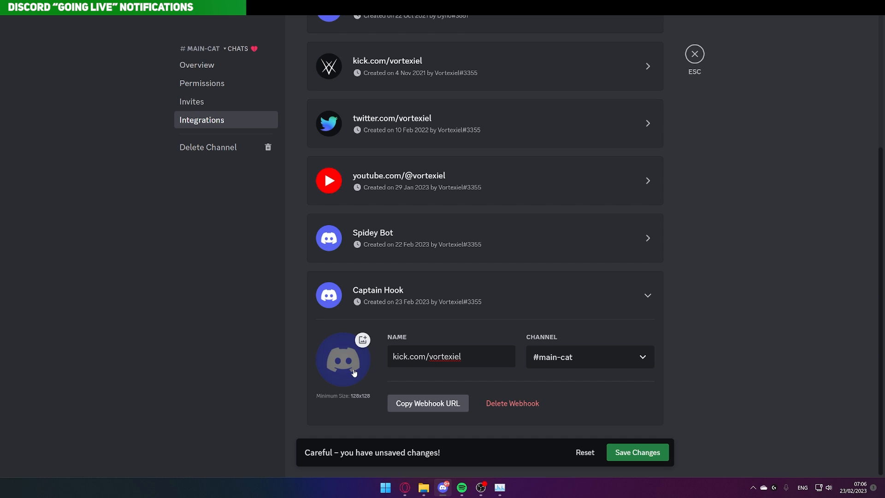
{"action": "left_click", "coordinate": [641, 448]}
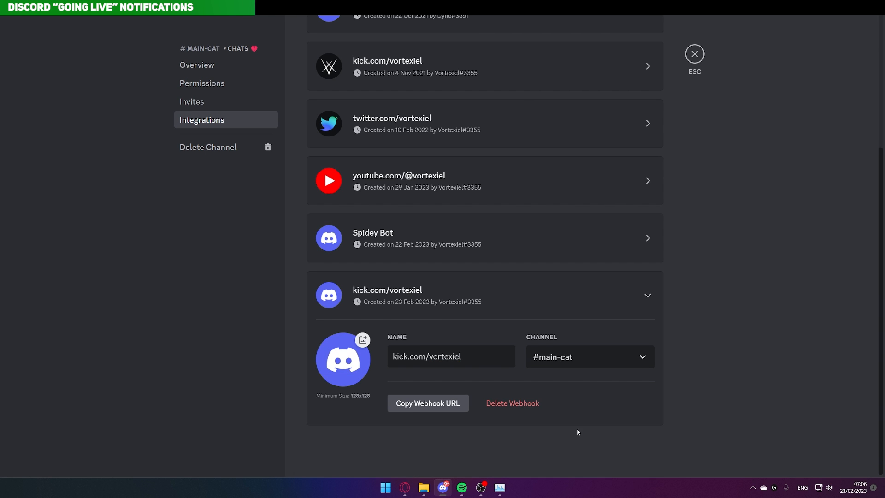
{"action": "left_click", "coordinate": [446, 412]}
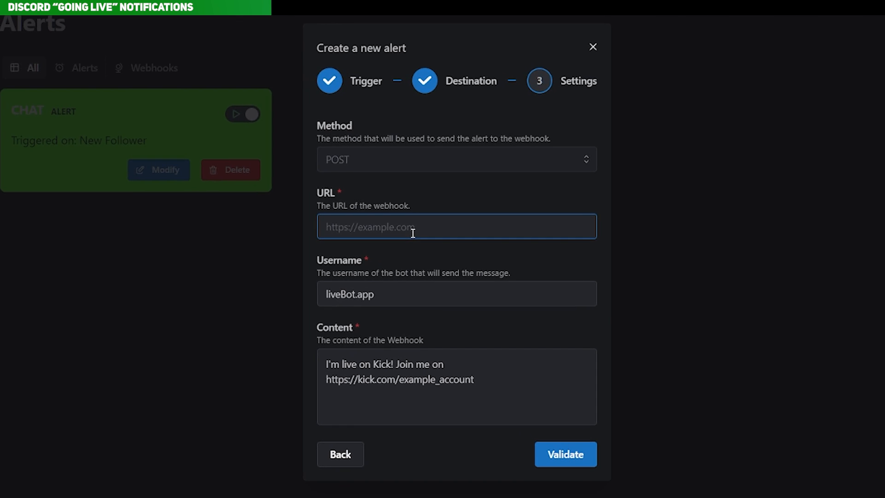
Step: Paste the Discord webhook URL into the liveBot alert, set the bot username to "kick.com/vortexiel", and validate the alert
{"action": "key", "text": "ctrl+v"}
{"action": "left_click", "coordinate": [403, 297]}
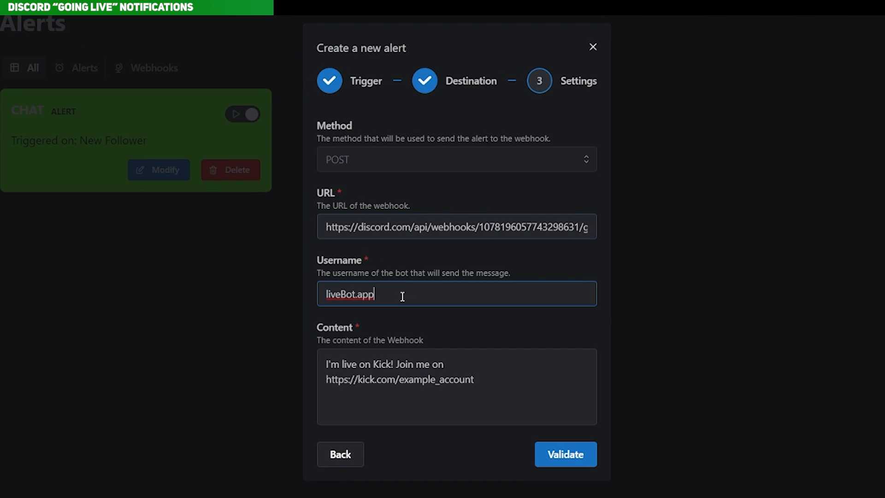
{"action": "left_click_drag", "start_coordinate": [403, 296], "coordinate": [308, 293]}
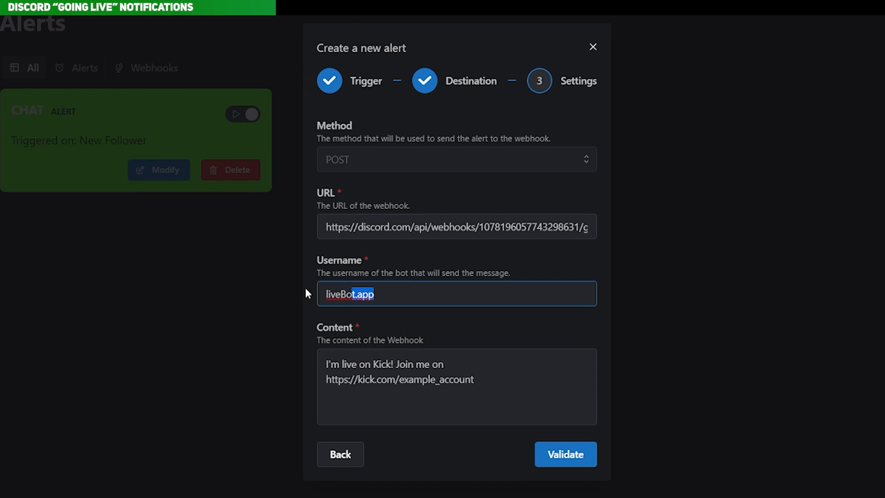
{"action": "left_click", "coordinate": [403, 290]}
{"action": "left_click_drag", "start_coordinate": [454, 294], "coordinate": [234, 286]}
{"action": "type", "text": "kick"}
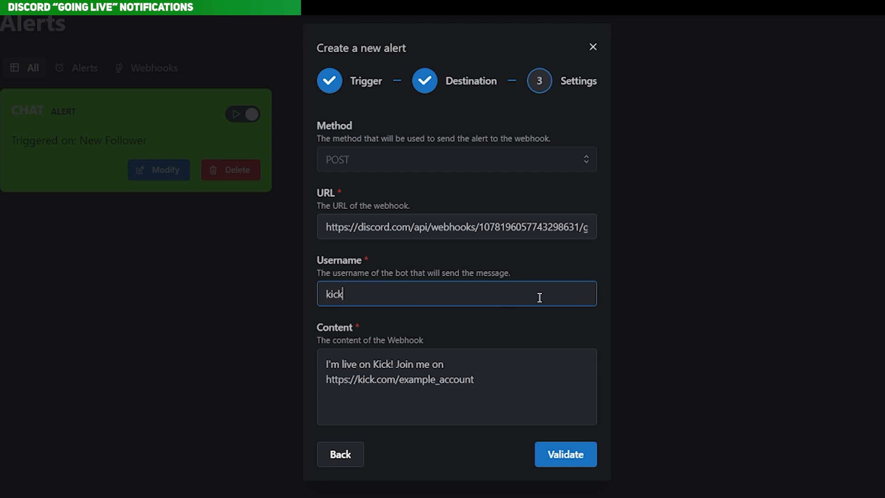
{"action": "type", "text": ".com/vortexiel"}
{"action": "key", "text": "Tab"}
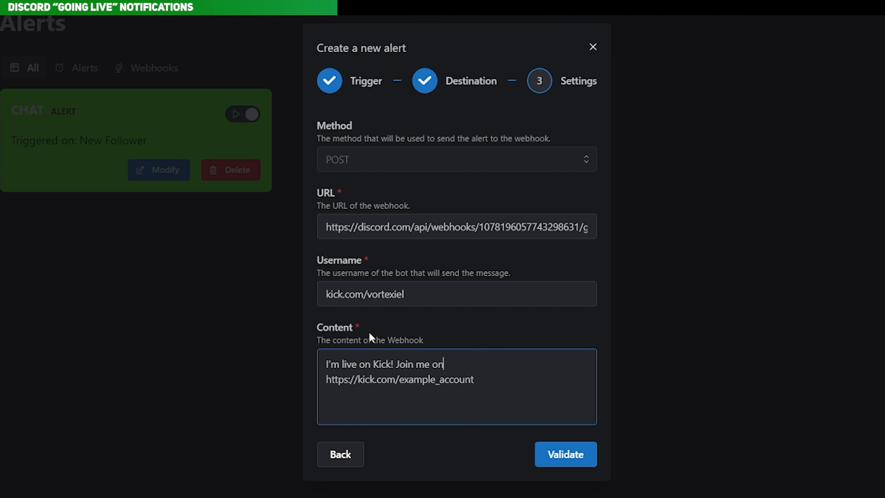
{"action": "left_click", "coordinate": [441, 367]}
{"action": "left_click", "coordinate": [565, 455]}
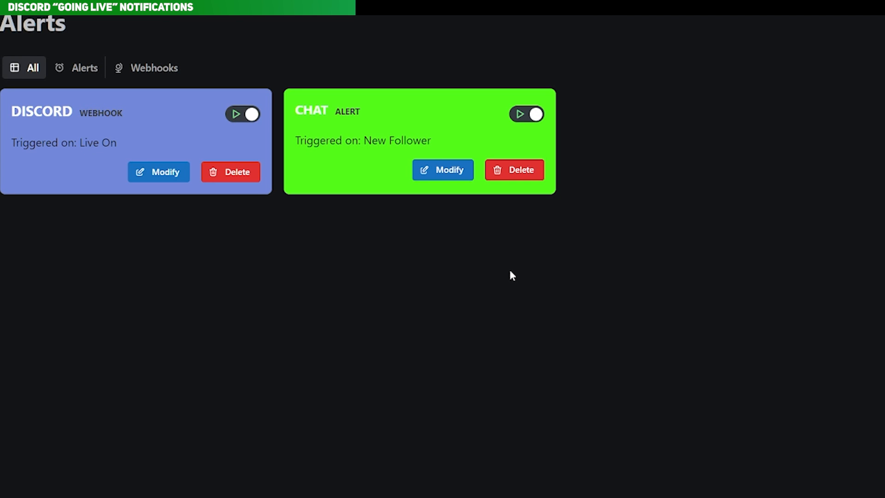
Step: Open the Discord webhook alert for modification and bring up the stream variables in its content with "%"
{"action": "left_click", "coordinate": [178, 178]}
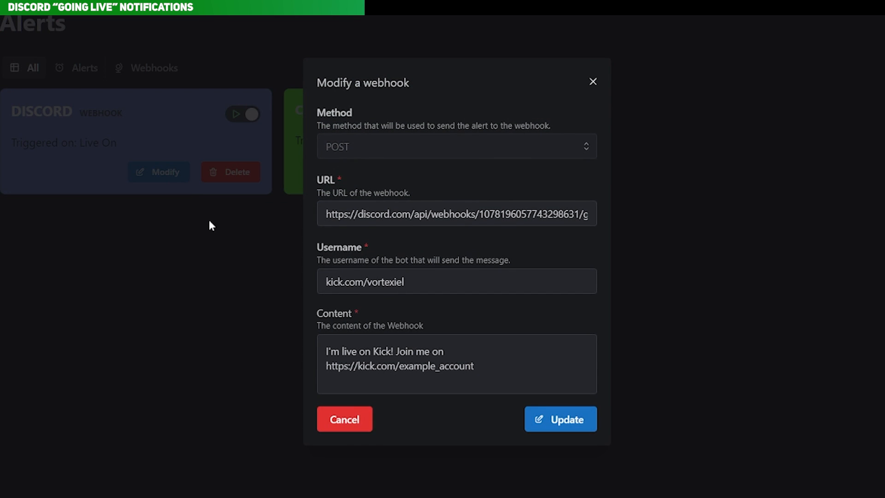
{"action": "left_click", "coordinate": [514, 353]}
{"action": "type", "text": "%%%%"}
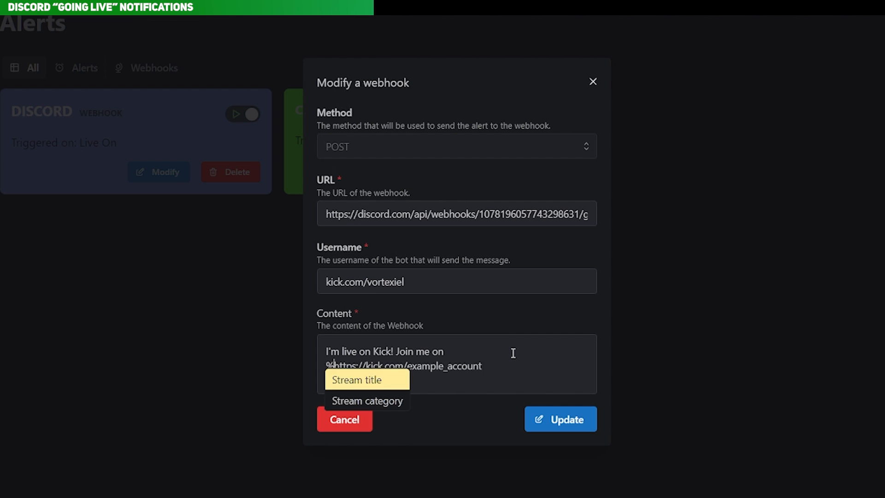
{"action": "key", "text": "BackSpace"}
{"action": "key", "text": "BackSpace"}
{"action": "key", "text": "BackSpace"}
{"action": "left_click", "coordinate": [395, 390]}
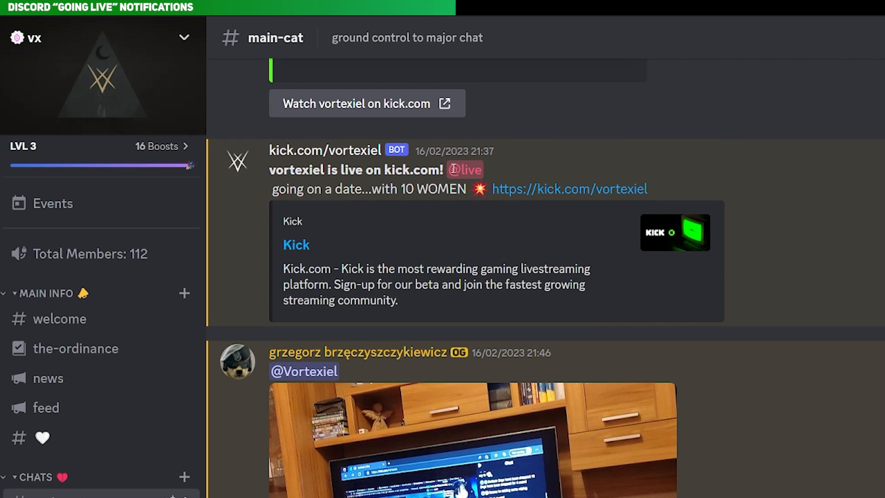
{"action": "left_click_drag", "start_coordinate": [483, 173], "coordinate": [453, 183]}
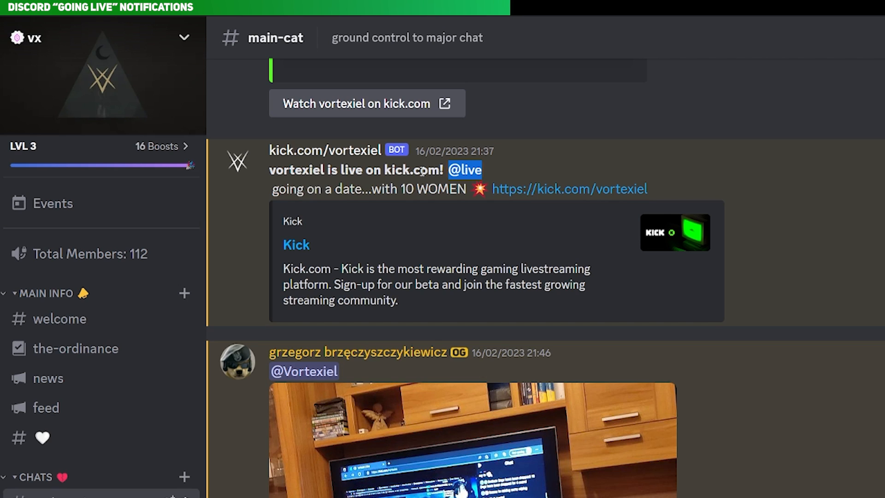
{"action": "left_click", "coordinate": [415, 185]}
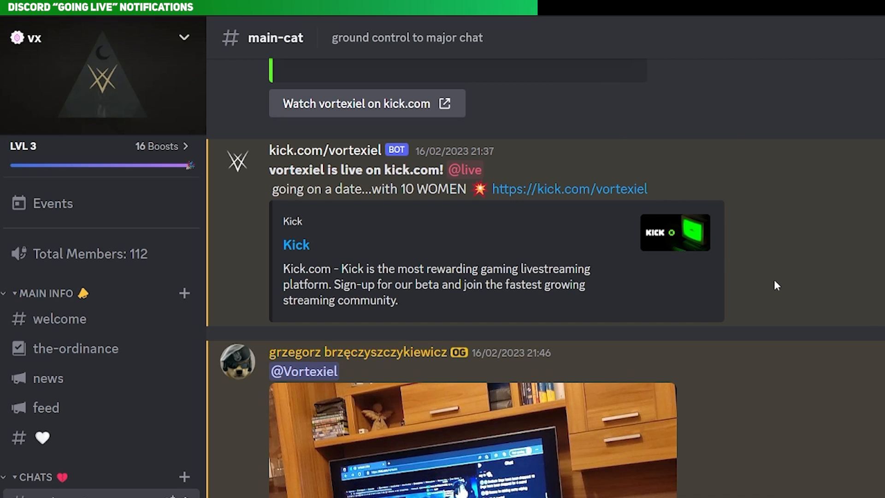
{"action": "scroll", "coordinate": [774, 279], "scroll_direction": "up", "scroll_amount": 5}
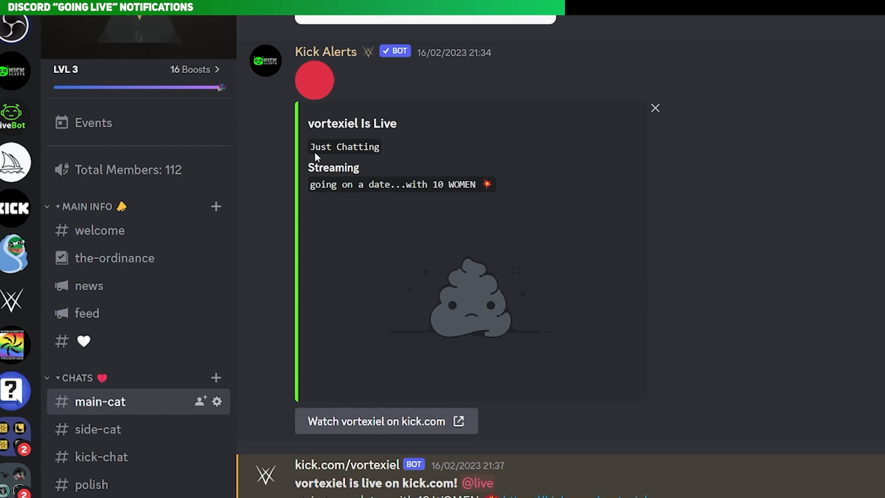
{"action": "left_click_drag", "start_coordinate": [313, 148], "coordinate": [434, 158]}
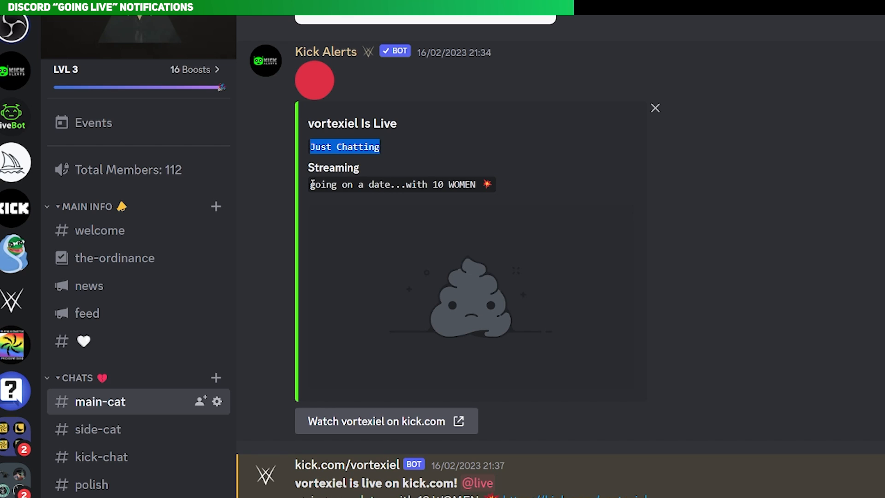
{"action": "left_click_drag", "start_coordinate": [312, 185], "coordinate": [493, 192]}
{"action": "left_click", "coordinate": [537, 179]}
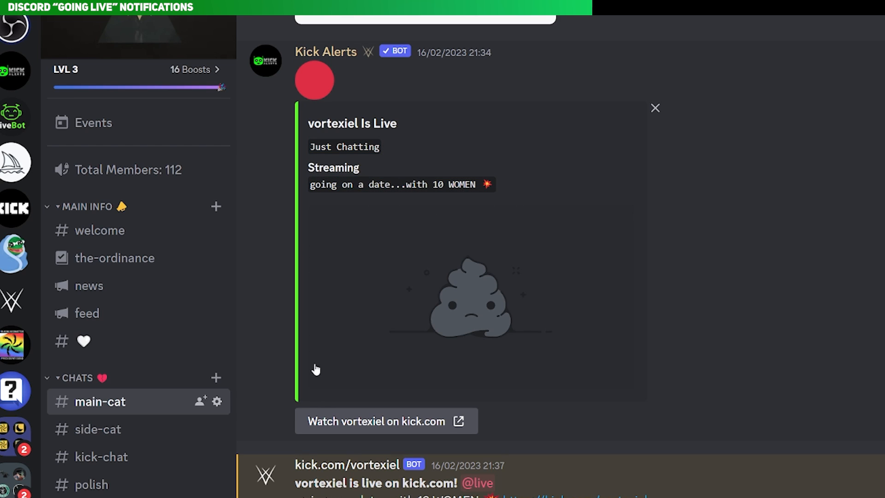
{"action": "left_click", "coordinate": [600, 243]}
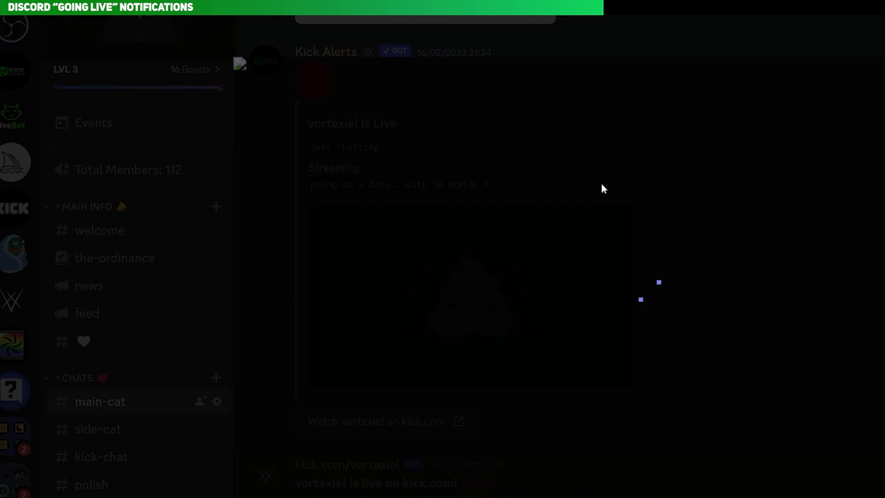
Step: Open kickalerts.live/invite in a new browser tab to reach the Kick Alerts bot's Discord authorisation page
{"action": "left_click", "coordinate": [555, 25]}
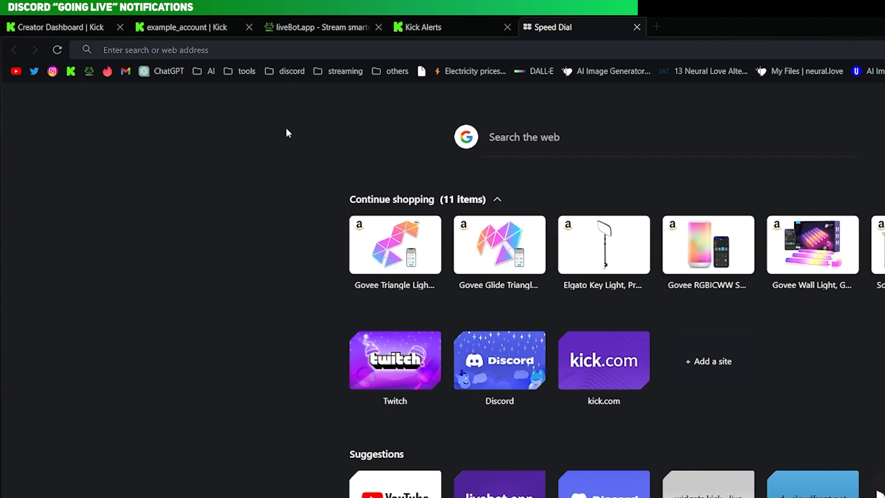
{"action": "left_click", "coordinate": [184, 50]}
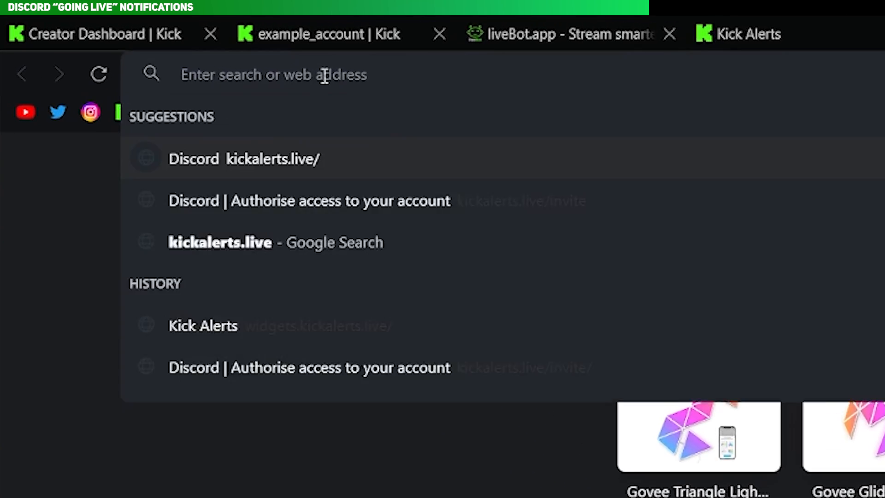
{"action": "type", "text": "kickalerts"}
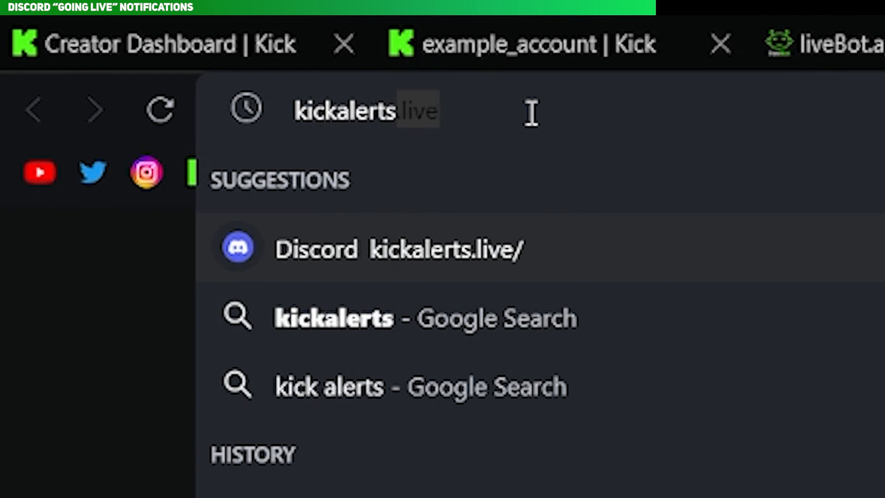
{"action": "type", "text": ".live"}
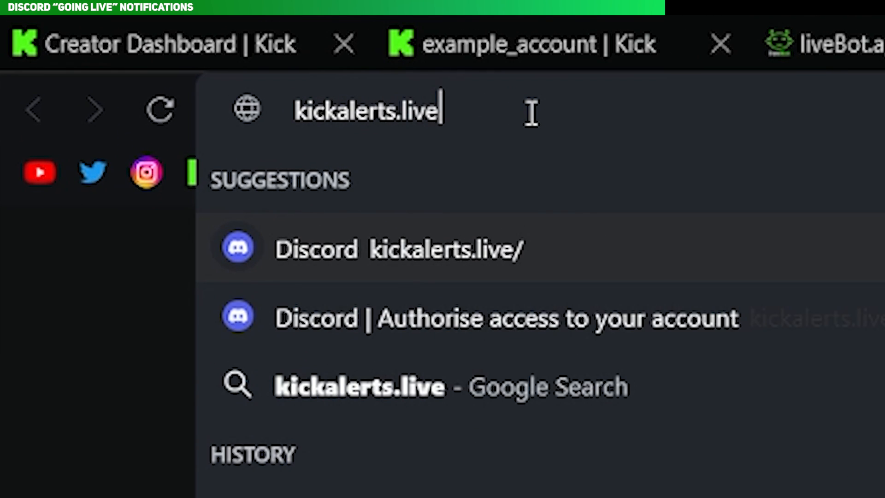
{"action": "type", "text": "/invite"}
{"action": "key", "text": "Return"}
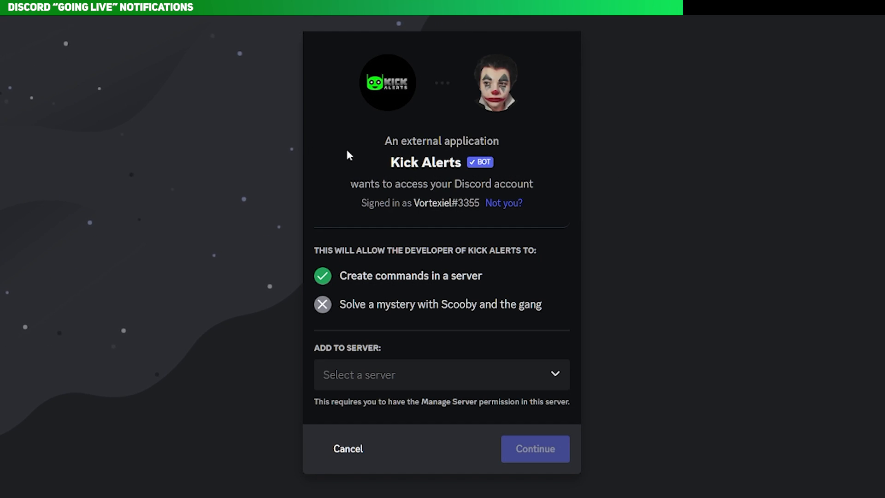
Step: Open the server selection for the Kick Alerts bot and begin its /setup command in spam with kick set to "example_account"
{"action": "left_click", "coordinate": [421, 375]}
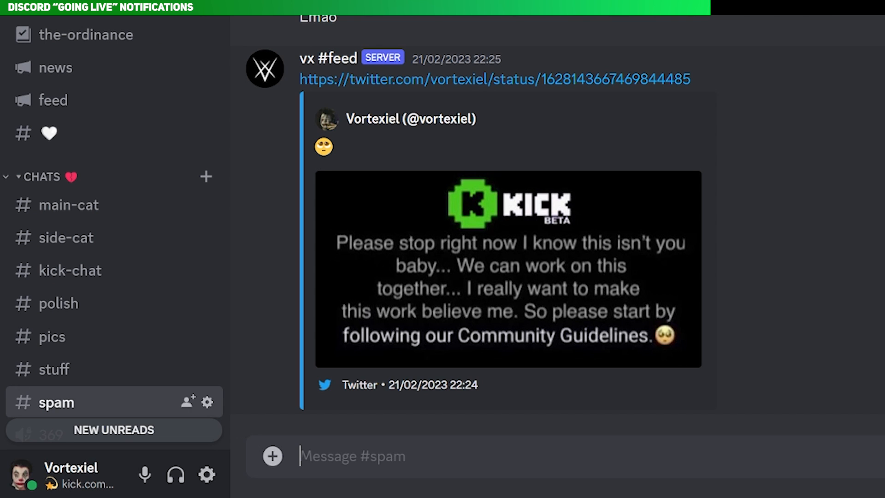
{"action": "type", "text": "/"}
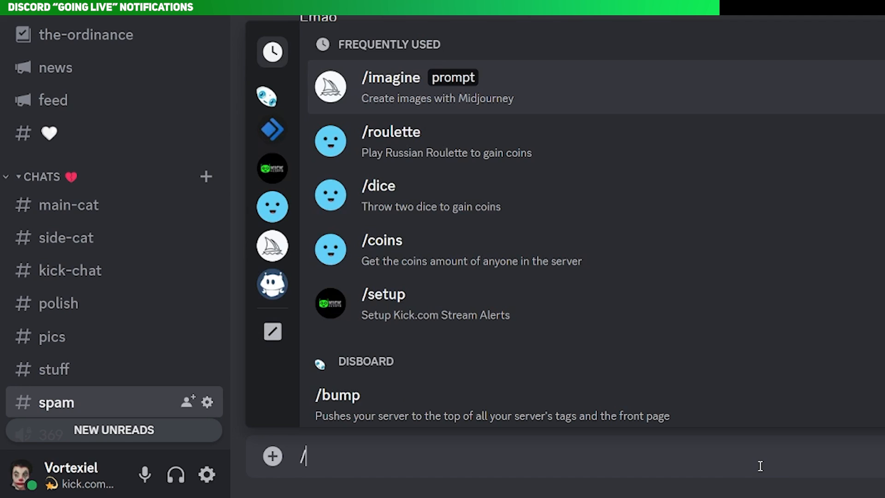
{"action": "type", "text": "setup"}
{"action": "left_click", "coordinate": [382, 413]}
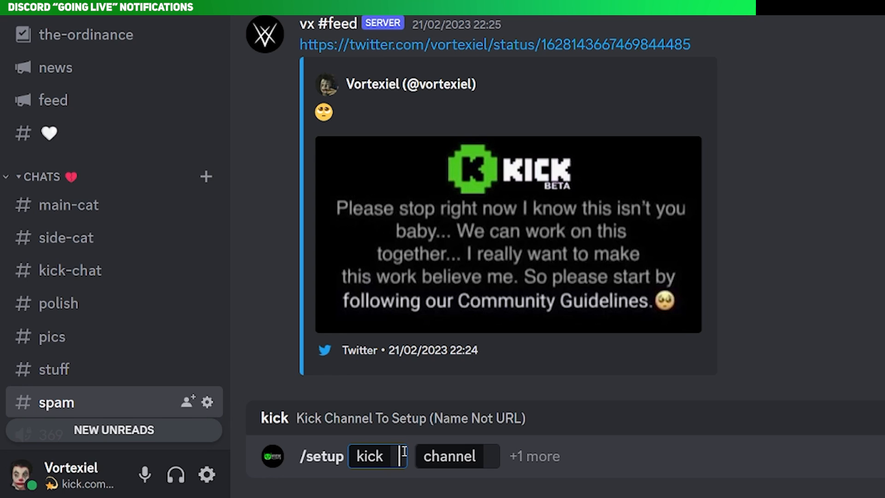
{"action": "type", "text": "example_a"}
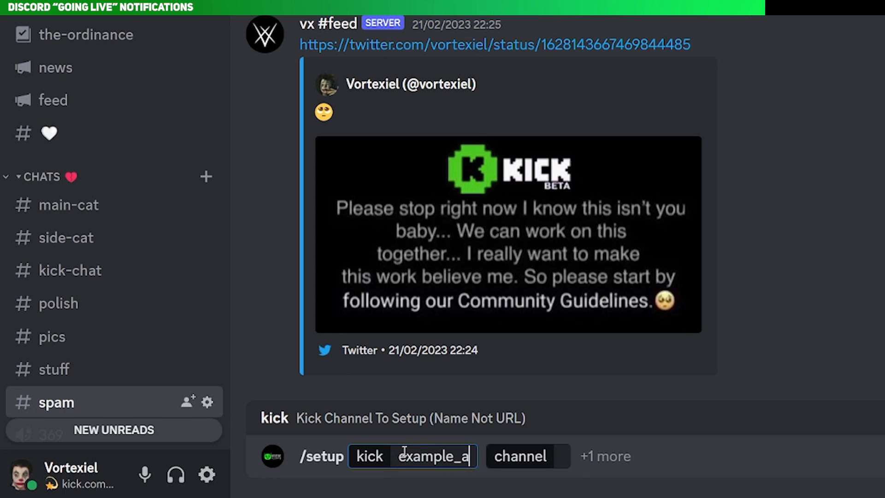
{"action": "type", "text": "ccount"}
Step: Set the /setup command's notification channel to side-cat and add the role option
{"action": "left_click", "coordinate": [610, 456]}
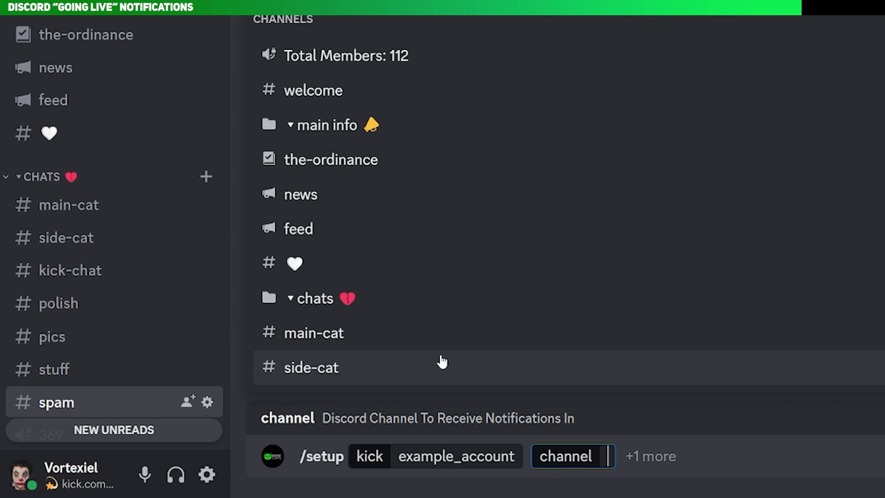
{"action": "left_click", "coordinate": [442, 362]}
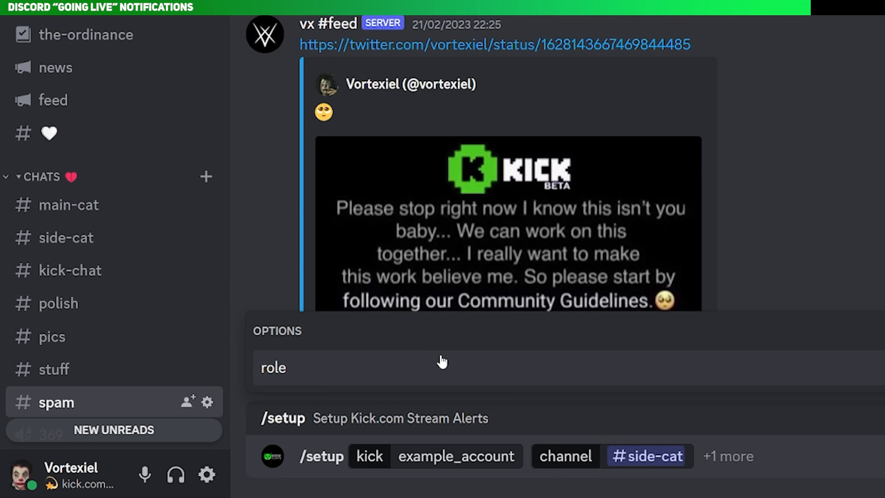
{"action": "left_click", "coordinate": [452, 376]}
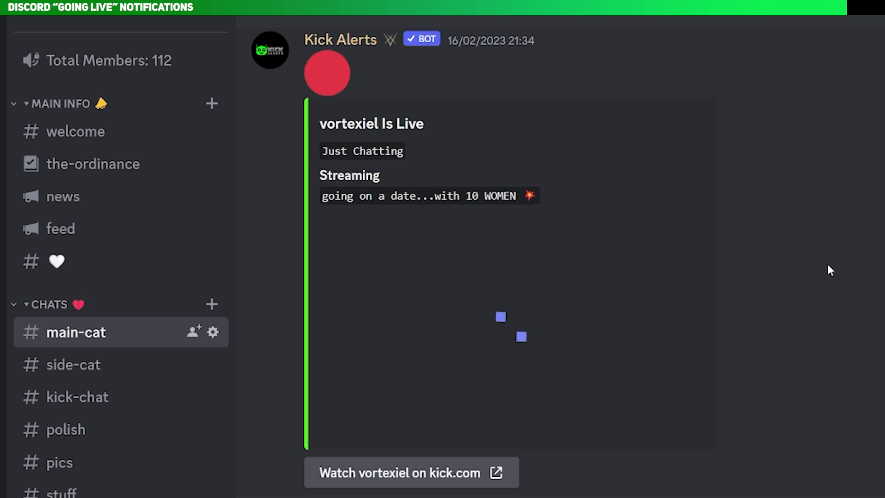
Step: Examine the Kick Alerts going-live post in main-cat, from its heading down to the watch link
{"action": "left_click_drag", "start_coordinate": [290, 34], "coordinate": [737, 491]}
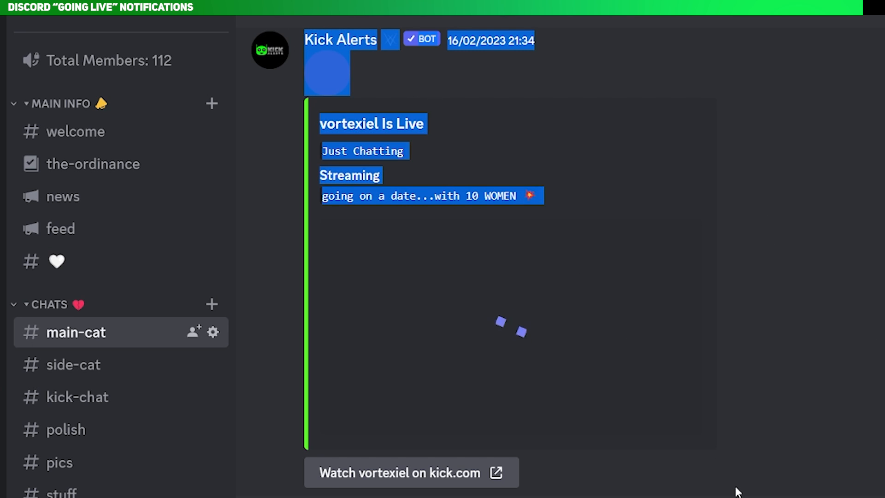
{"action": "left_click", "coordinate": [843, 383]}
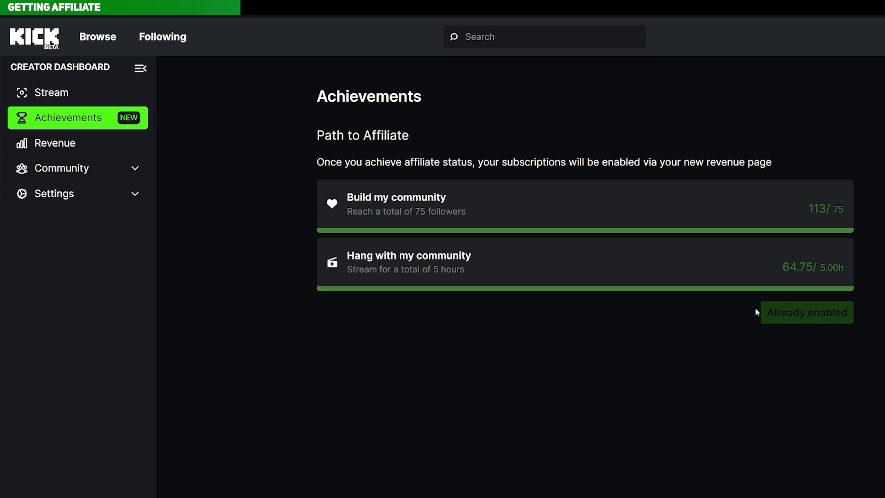
Step: Open the Revenue page of the Kick creator dashboard and review its subscription revenue share notice and payout figures
{"action": "left_click", "coordinate": [114, 142]}
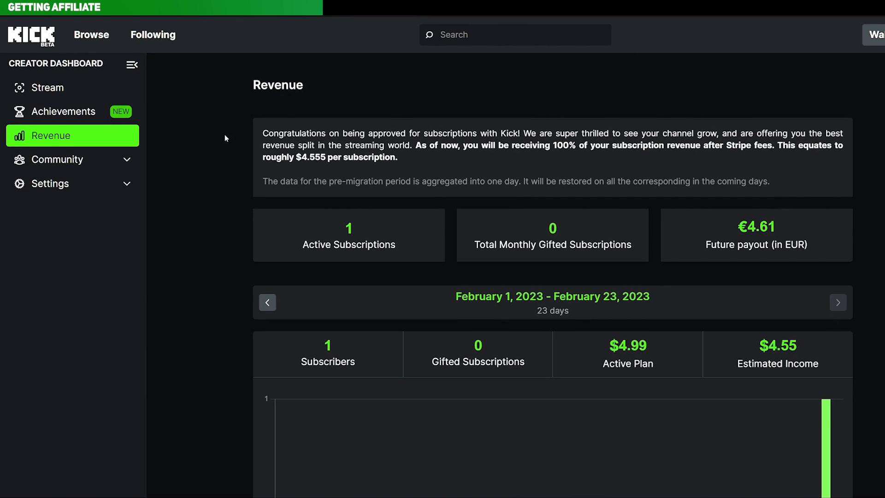
{"action": "scroll", "coordinate": [225, 138], "scroll_direction": "down", "scroll_amount": 3}
{"action": "scroll", "coordinate": [225, 137], "scroll_direction": "up", "scroll_amount": 3}
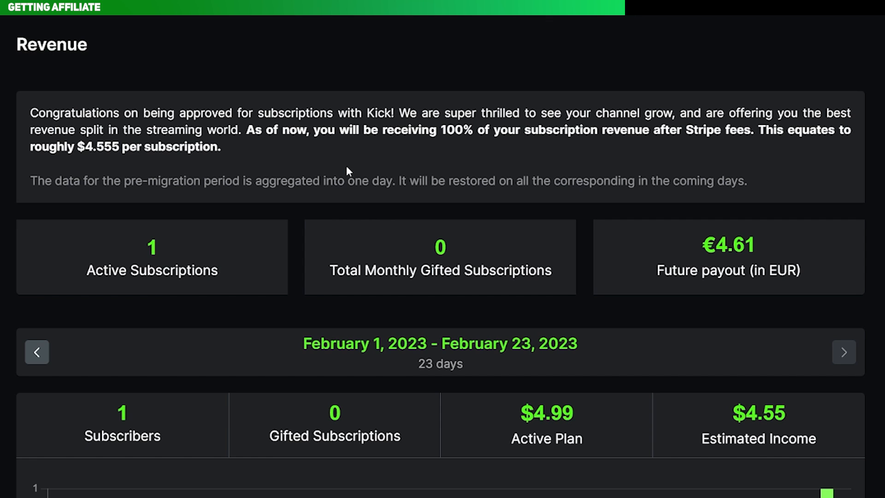
{"action": "left_click_drag", "start_coordinate": [247, 130], "coordinate": [650, 124]}
{"action": "left_click", "coordinate": [356, 26]}
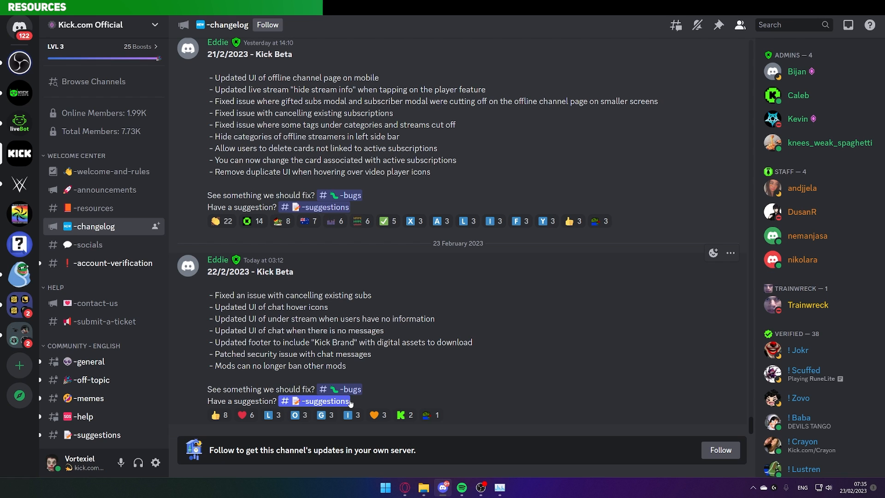
Step: Open the resources channel of the Kick.com Official Discord server and view the chat overlay site kick-chat.corard.tv linked there
{"action": "left_click", "coordinate": [106, 217]}
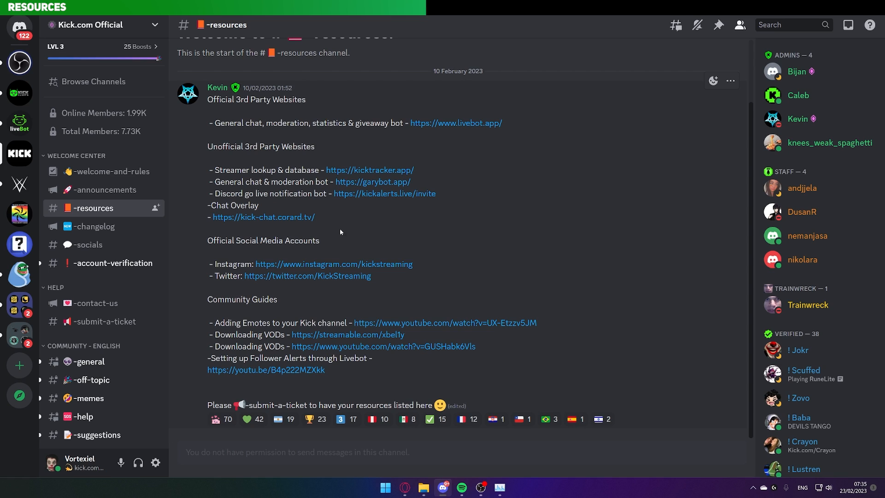
{"action": "left_click_drag", "start_coordinate": [317, 217], "coordinate": [214, 222]}
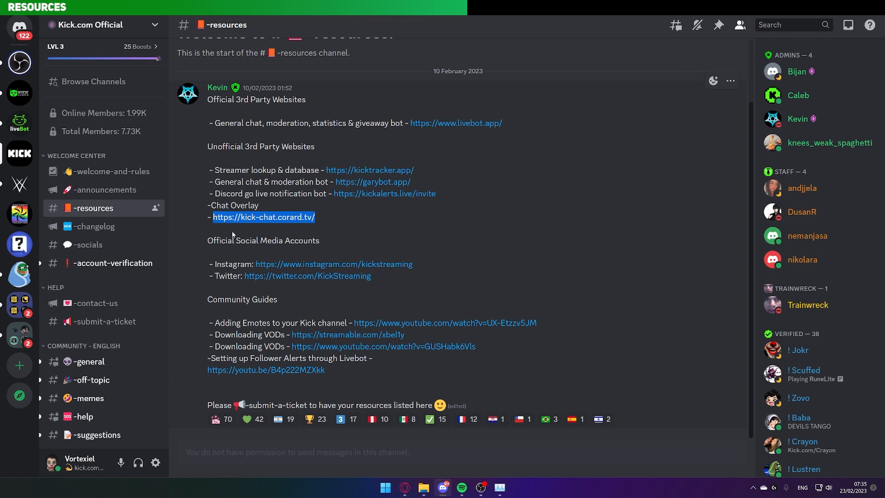
{"action": "left_click", "coordinate": [271, 217]}
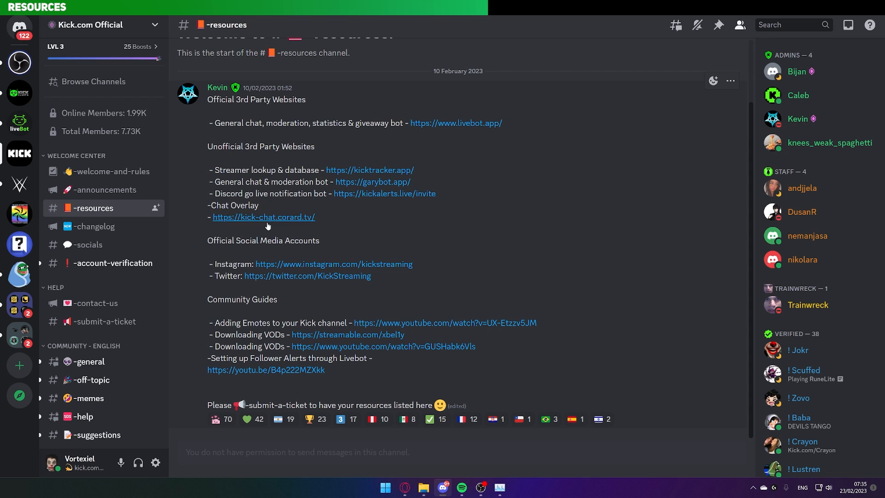
{"action": "left_click_drag", "start_coordinate": [465, 302], "coordinate": [263, 136]}
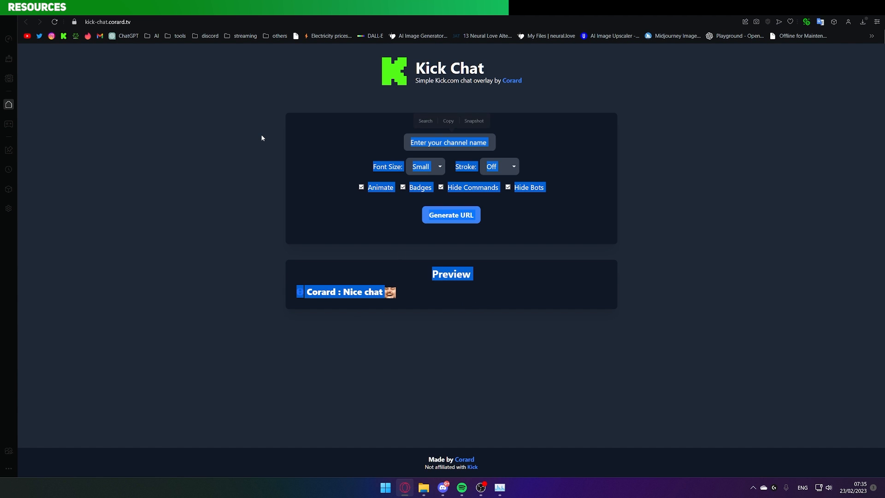
Step: Return to Discord and read the recent Kick posts in the Kick.com Official server's socials channel
{"action": "key", "text": "alt+Tab"}
{"action": "left_click", "coordinate": [126, 249]}
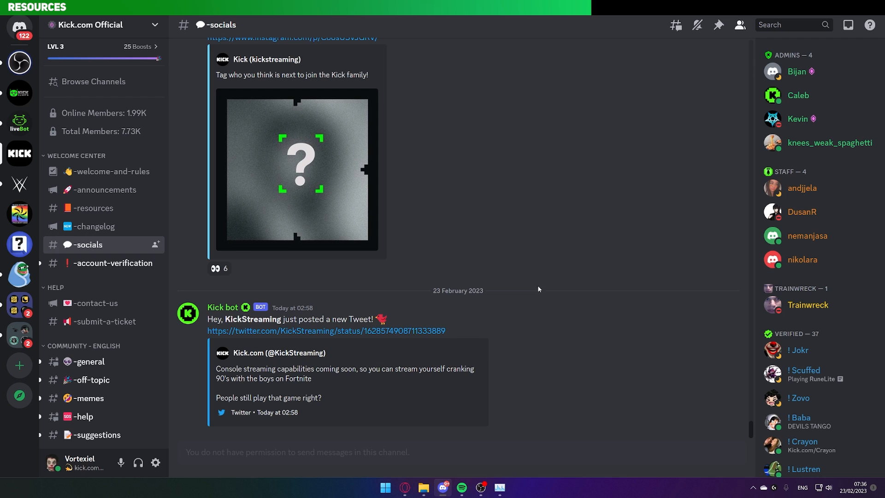
{"action": "scroll", "coordinate": [453, 121], "scroll_direction": "up", "scroll_amount": 5}
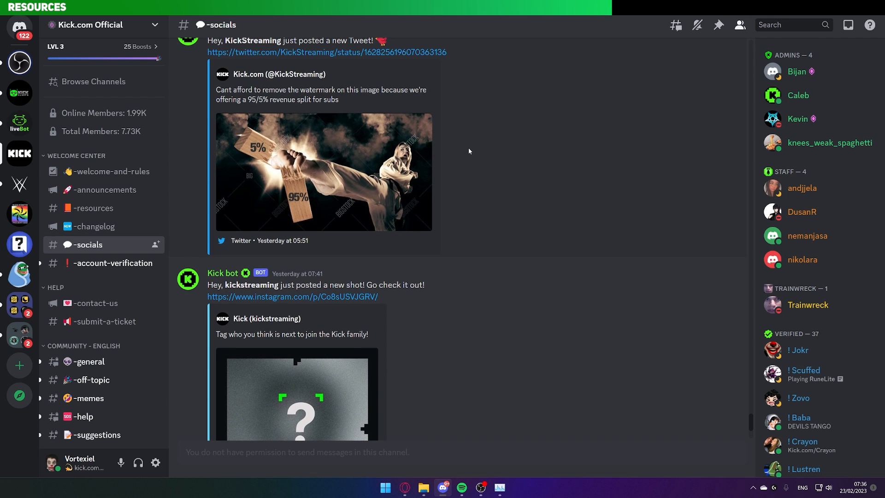
{"action": "scroll", "coordinate": [468, 151], "scroll_direction": "down", "scroll_amount": 6}
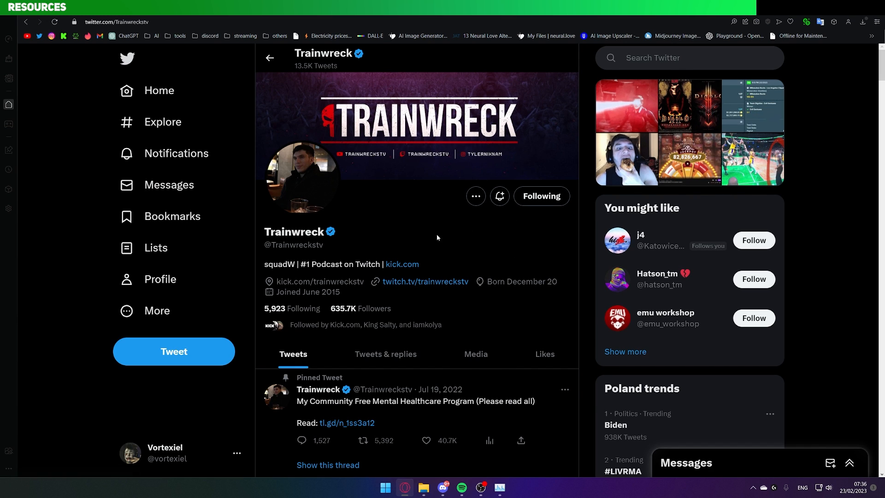
Step: Switch back to Discord and look at the livebot.app and Kick Alerts servers, ending on livebot.app's general channel
{"action": "key", "text": "alt+Tab"}
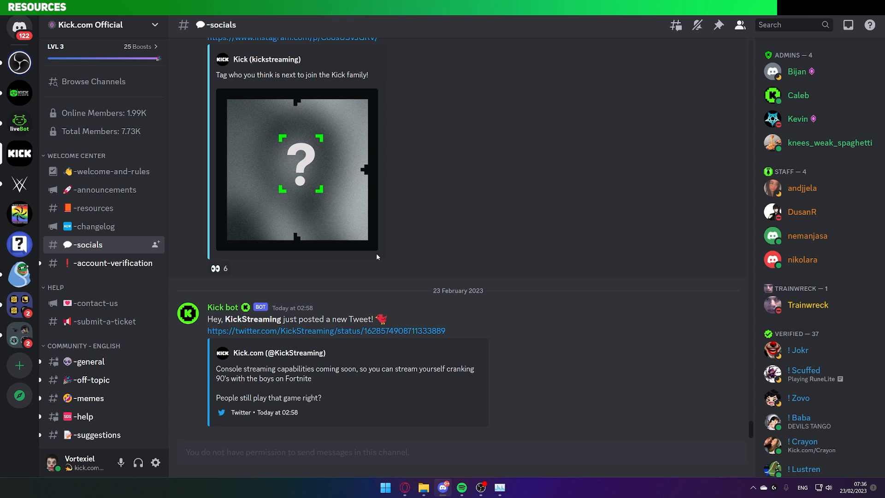
{"action": "left_click", "coordinate": [19, 121]}
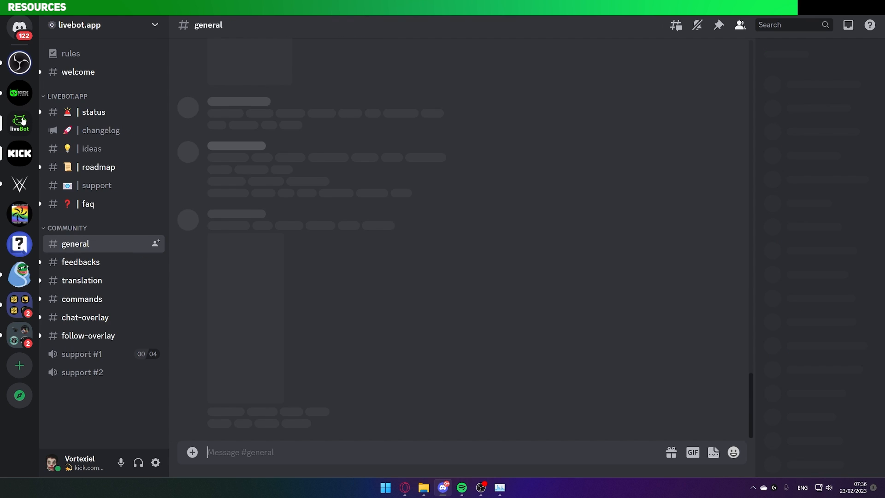
{"action": "left_click", "coordinate": [19, 93]}
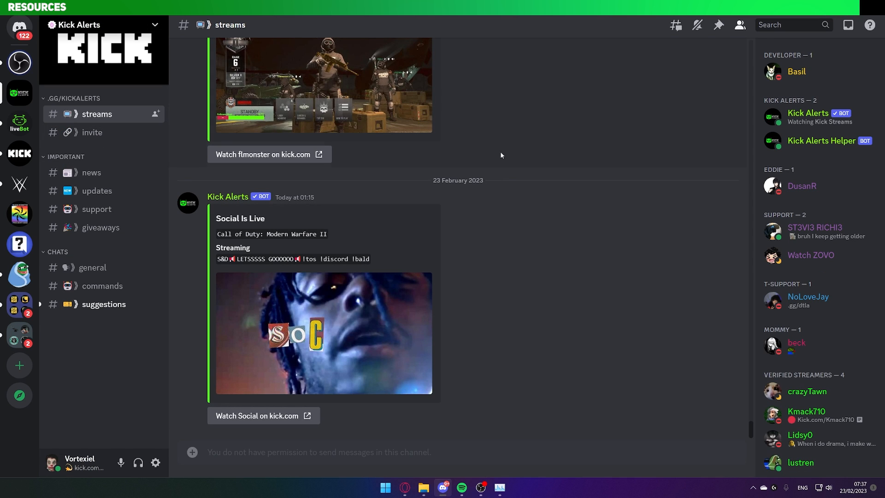
{"action": "left_click", "coordinate": [19, 122]}
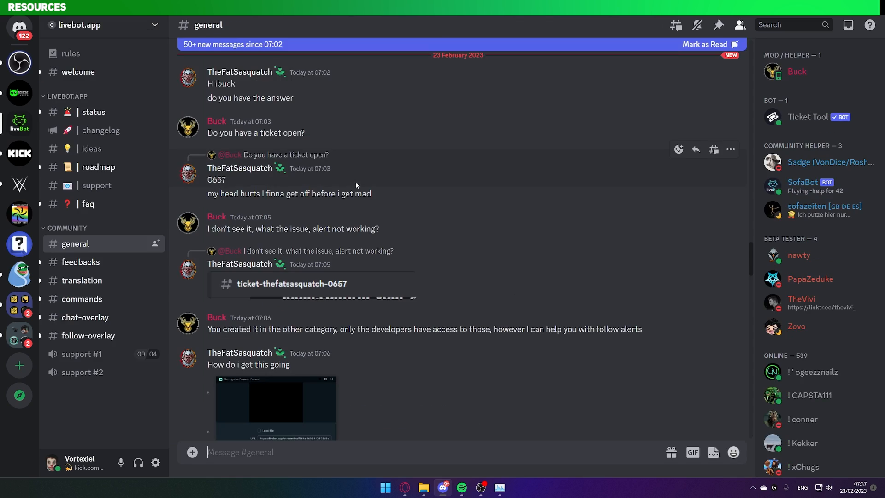